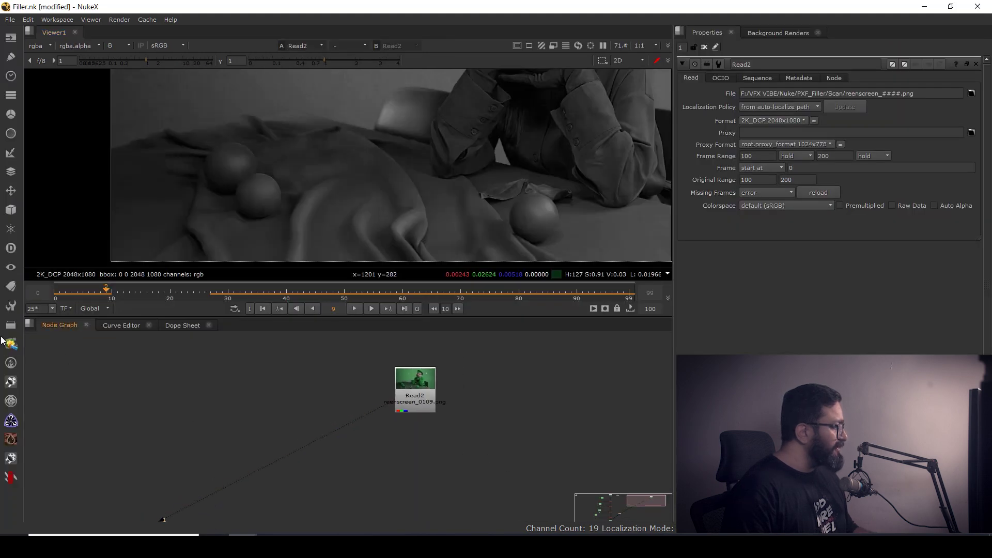
Add a Reduce Noise v4 node, connect it below the Read2 footage and view its output
{"action": "left_click", "coordinate": [9, 345]}
{"action": "left_click", "coordinate": [57, 343]}
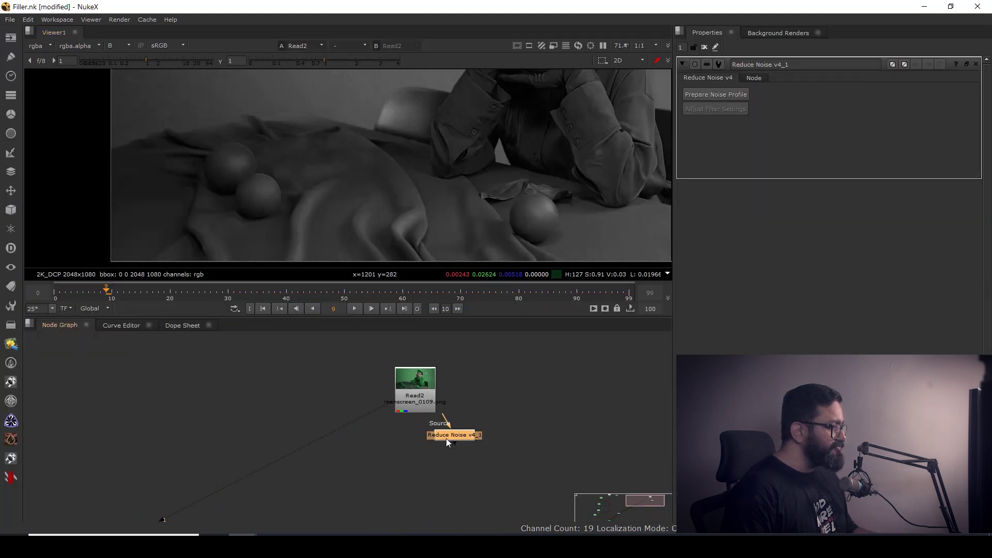
{"action": "left_click", "coordinate": [419, 450]}
{"action": "left_click_drag", "start_coordinate": [423, 451], "coordinate": [416, 451]}
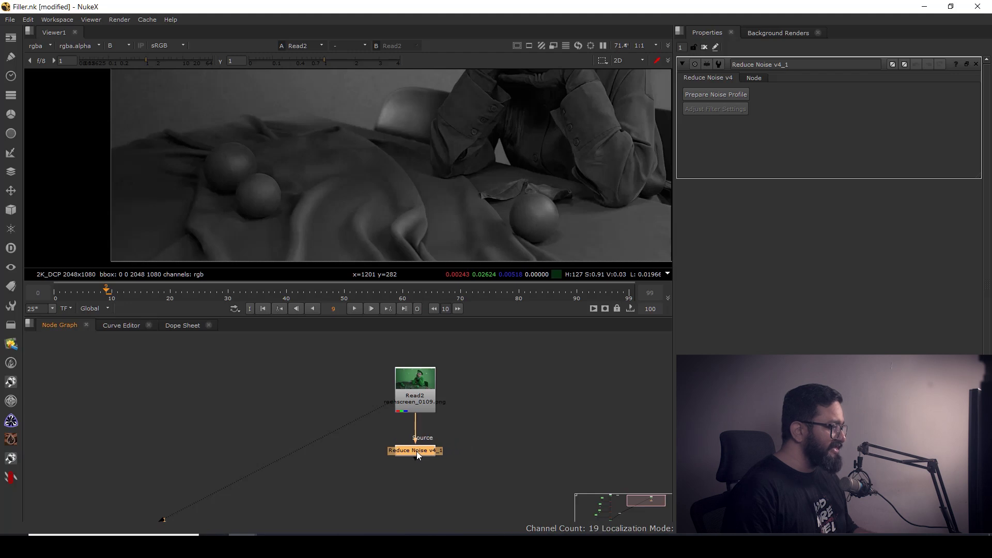
{"action": "key", "text": "1"}
Build an auto noise profile from a plain area of the green backdrop beside the woman and apply it to Reduce Noise
{"action": "left_click", "coordinate": [434, 437]}
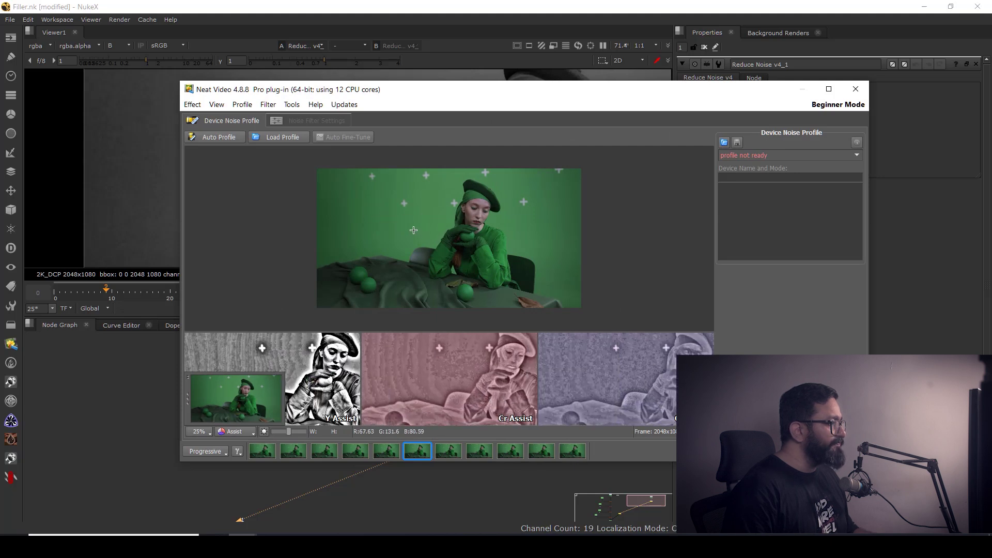
{"action": "left_click_drag", "start_coordinate": [387, 215], "coordinate": [420, 242]}
{"action": "left_click", "coordinate": [228, 137]}
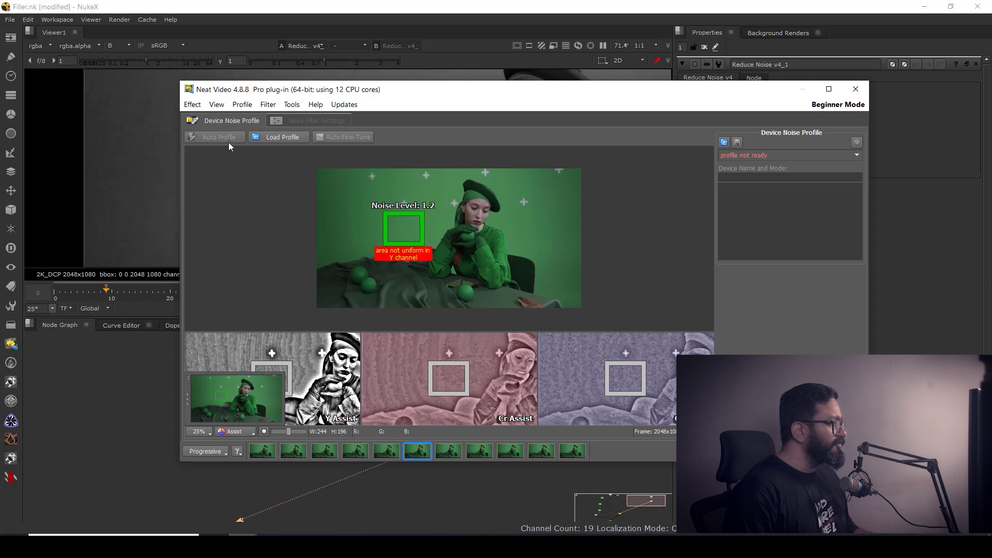
{"action": "left_click", "coordinate": [800, 451]}
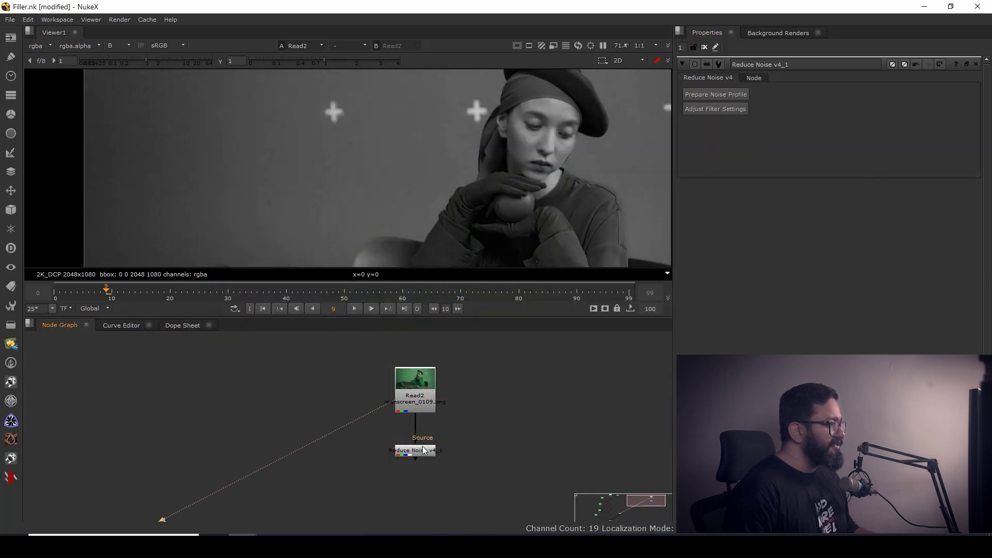
Compare the original and denoised footage around the woman in the blue channel at full viewer size, and return to RGB
{"action": "key", "text": "space"}
{"action": "scroll", "coordinate": [470, 312], "scroll_direction": "up", "scroll_amount": 3}
{"action": "left_click_drag", "start_coordinate": [471, 312], "coordinate": [488, 252]}
{"action": "scroll", "coordinate": [476, 316], "scroll_direction": "down", "scroll_amount": 1}
{"action": "key", "text": "1"}
{"action": "left_click_drag", "start_coordinate": [688, 302], "coordinate": [387, 302]}
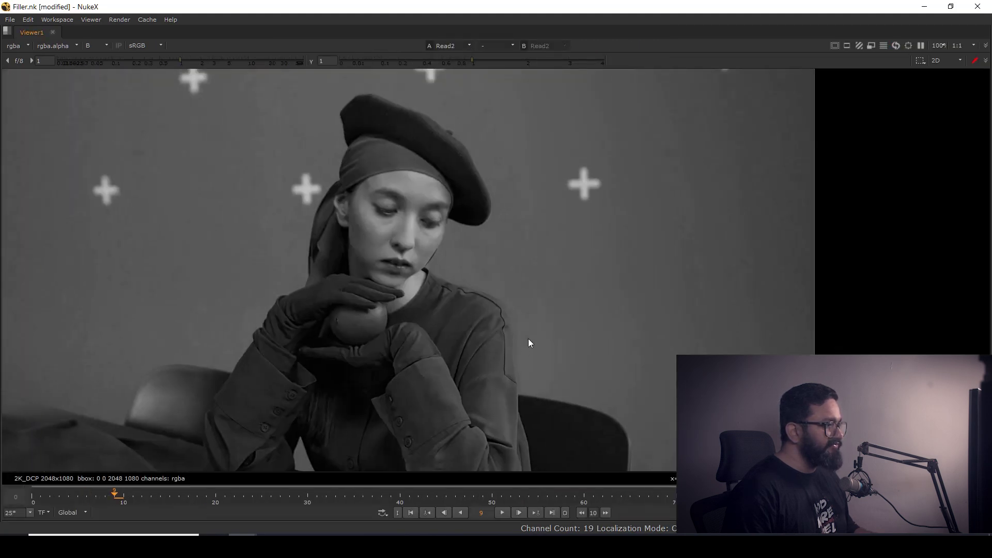
{"action": "left_click_drag", "start_coordinate": [528, 339], "coordinate": [576, 301]}
{"action": "left_click_drag", "start_coordinate": [364, 223], "coordinate": [339, 259]}
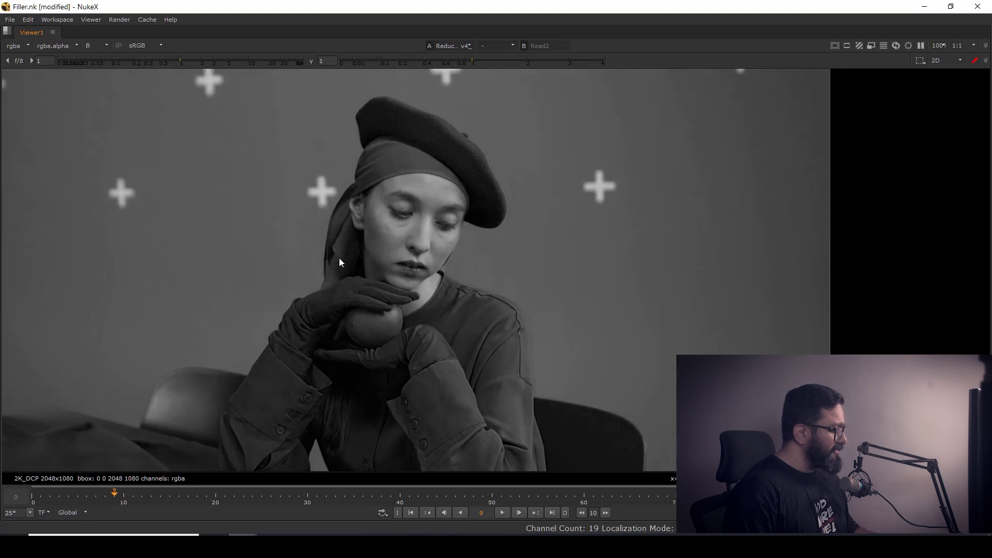
{"action": "key", "text": "r"}
{"action": "key", "text": "r"}
{"action": "key", "text": "space"}
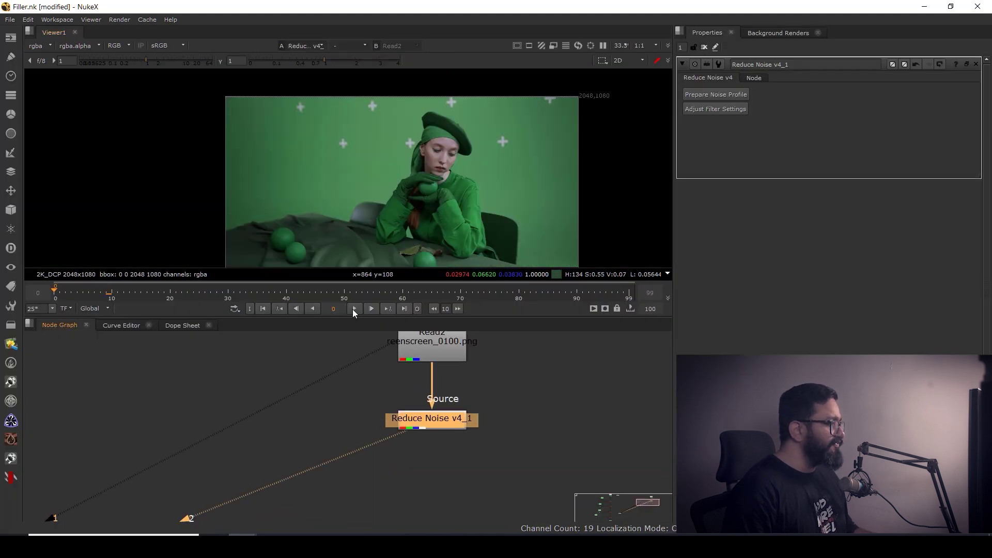
Play the denoised shot from the start and return to the first frame
{"action": "left_click", "coordinate": [354, 309]}
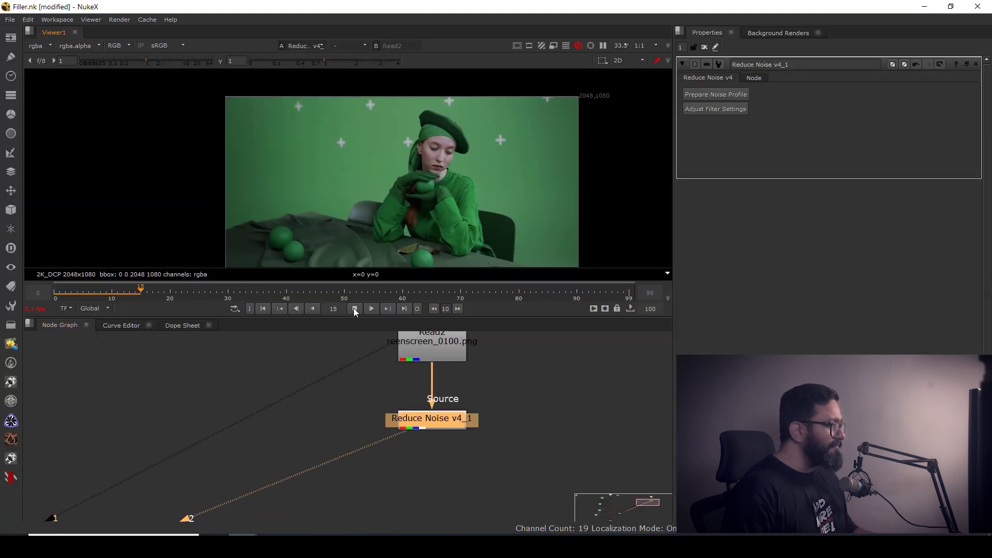
{"action": "left_click", "coordinate": [354, 308]}
{"action": "left_click", "coordinate": [263, 308]}
{"action": "key", "text": "f"}
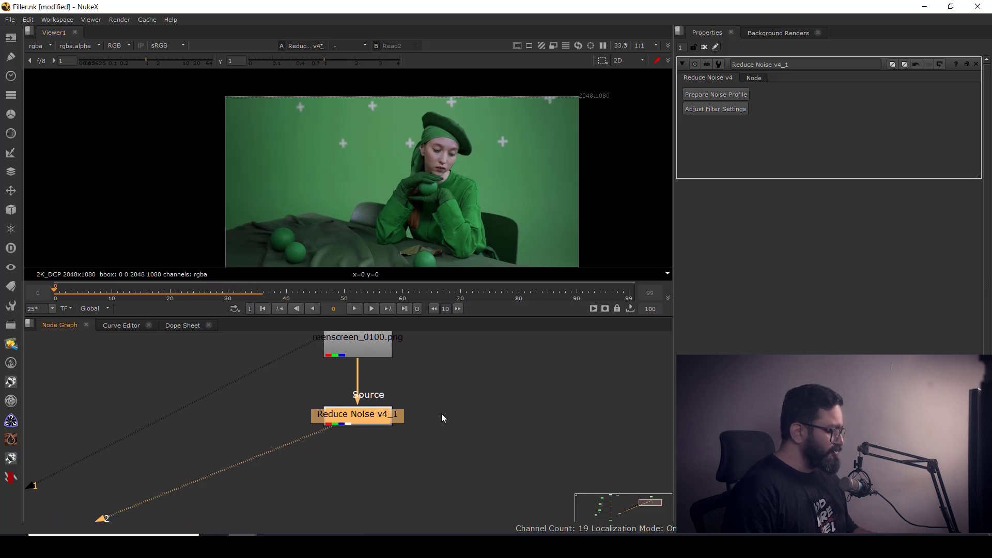
Add a Tracker node fed by the Reduce Noise node and view its output
{"action": "left_click", "coordinate": [442, 413]}
{"action": "key", "text": "Tab"}
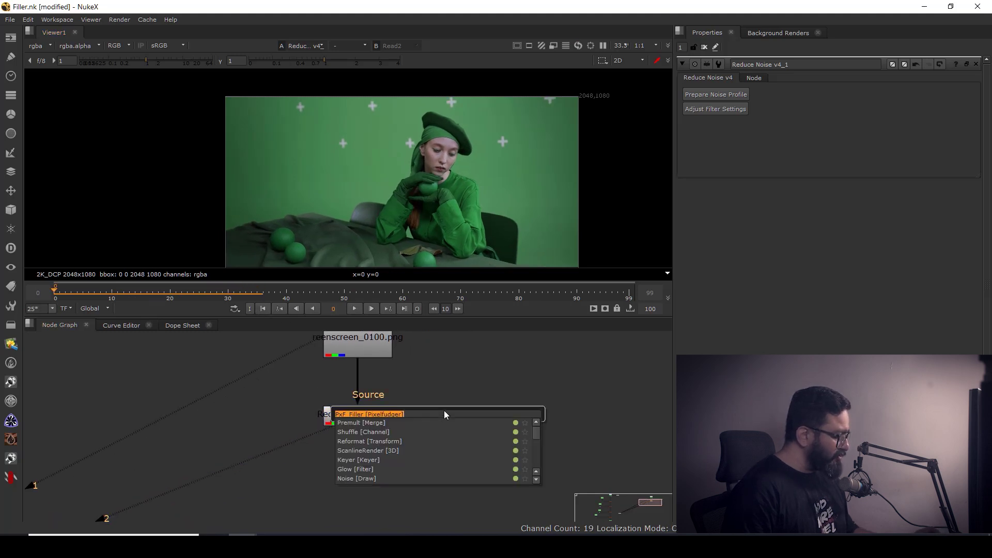
{"action": "type", "text": "trac"}
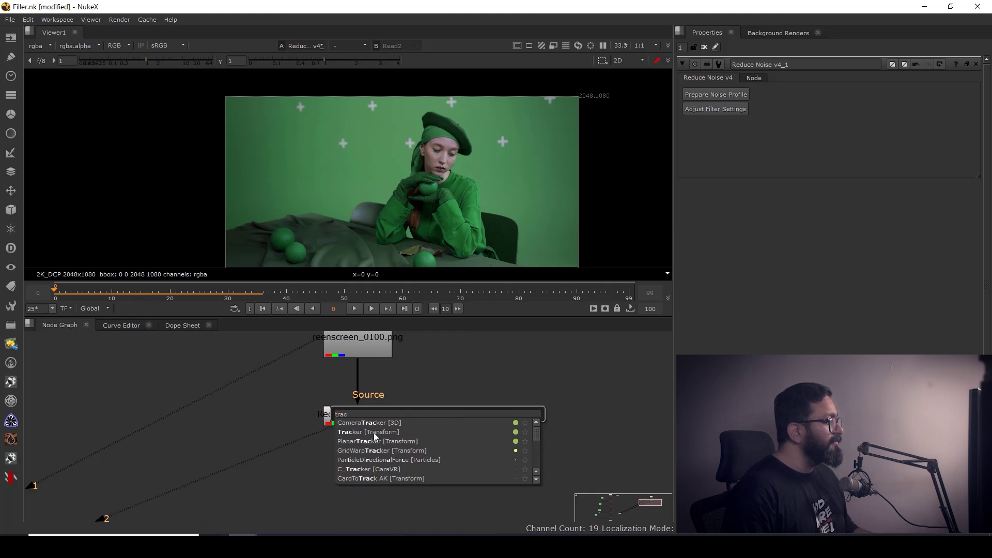
{"action": "left_click", "coordinate": [373, 432]}
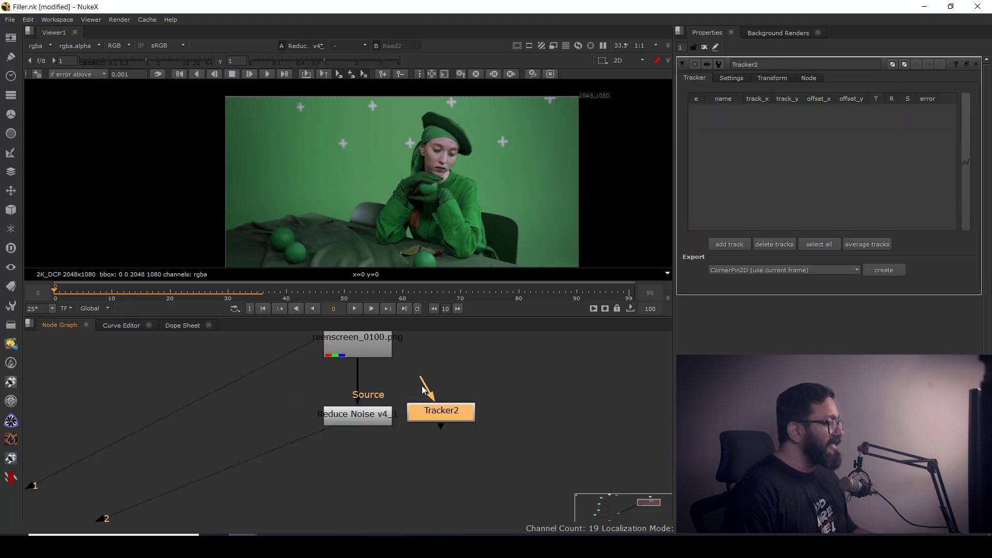
{"action": "left_click", "coordinate": [568, 418]}
{"action": "key", "text": "1"}
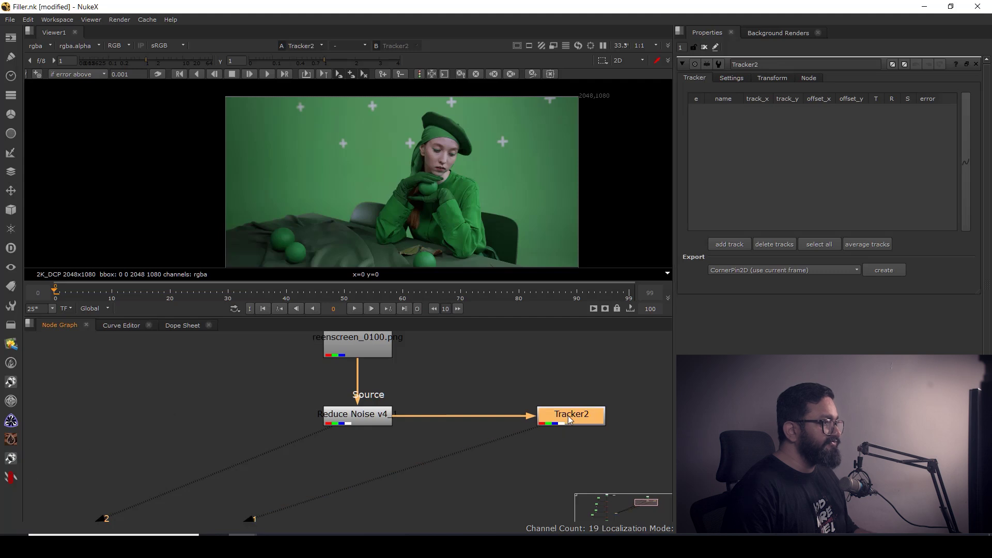
Place a track point on a plus marker of the green backdrop and try tracking it forward
{"action": "left_click_drag", "start_coordinate": [395, 215], "coordinate": [405, 223]}
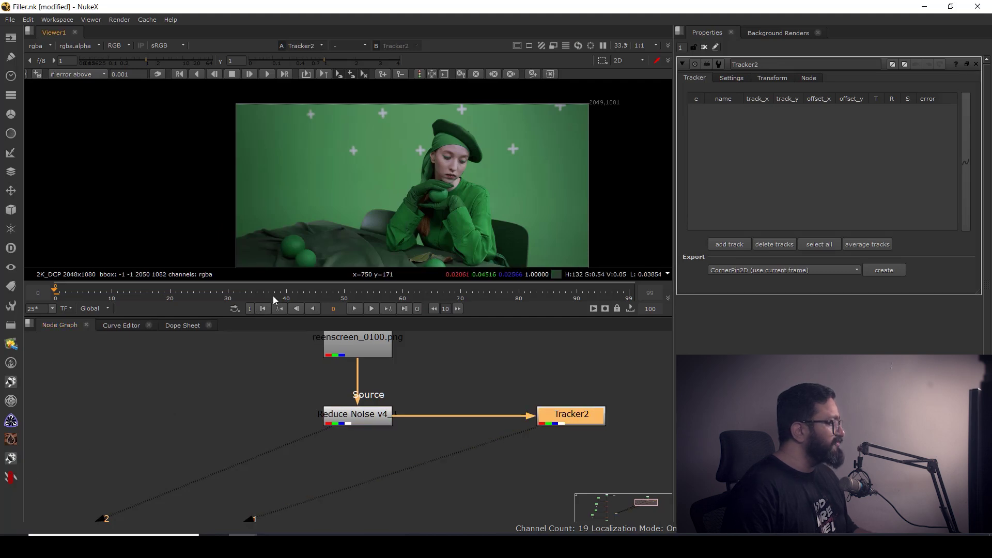
{"action": "scroll", "coordinate": [377, 213], "scroll_direction": "up", "scroll_amount": 10}
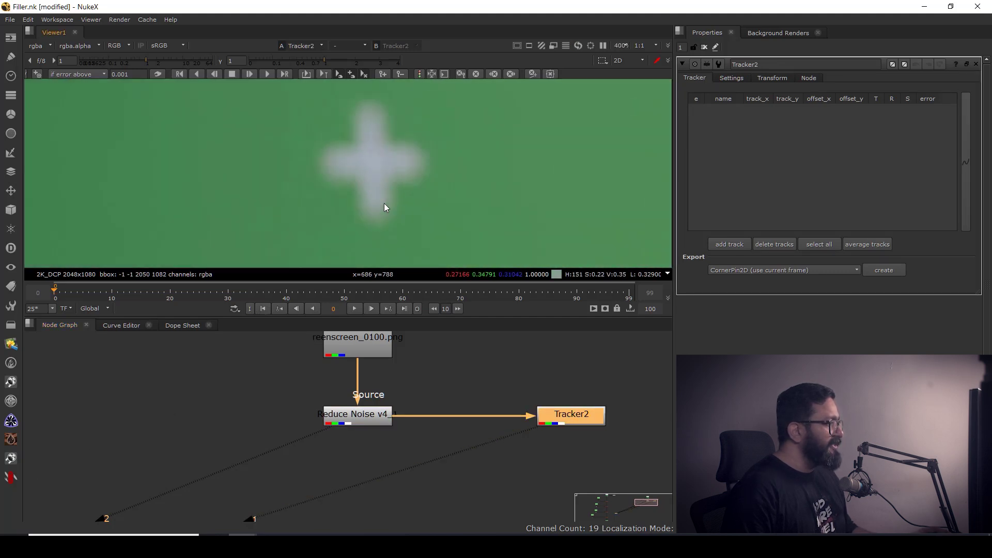
{"action": "key", "text": "ctrl+alt"}
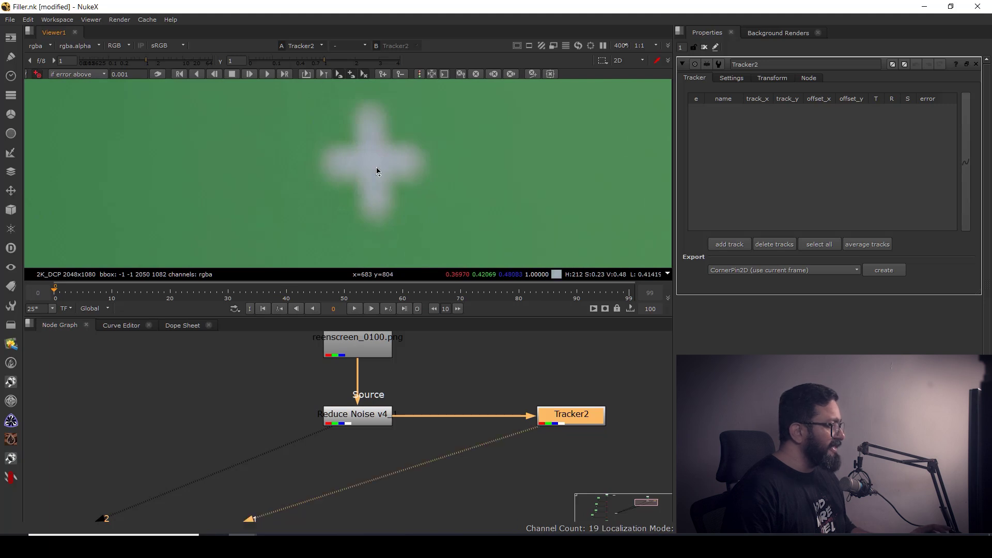
{"action": "left_click", "coordinate": [398, 181], "text": "ctrl+alt"}
{"action": "scroll", "coordinate": [395, 179], "scroll_direction": "down", "scroll_amount": 3}
{"action": "scroll", "coordinate": [369, 178], "scroll_direction": "up", "scroll_amount": 2}
{"action": "left_click_drag", "start_coordinate": [491, 207], "coordinate": [478, 221]}
{"action": "left_click", "coordinate": [268, 74]}
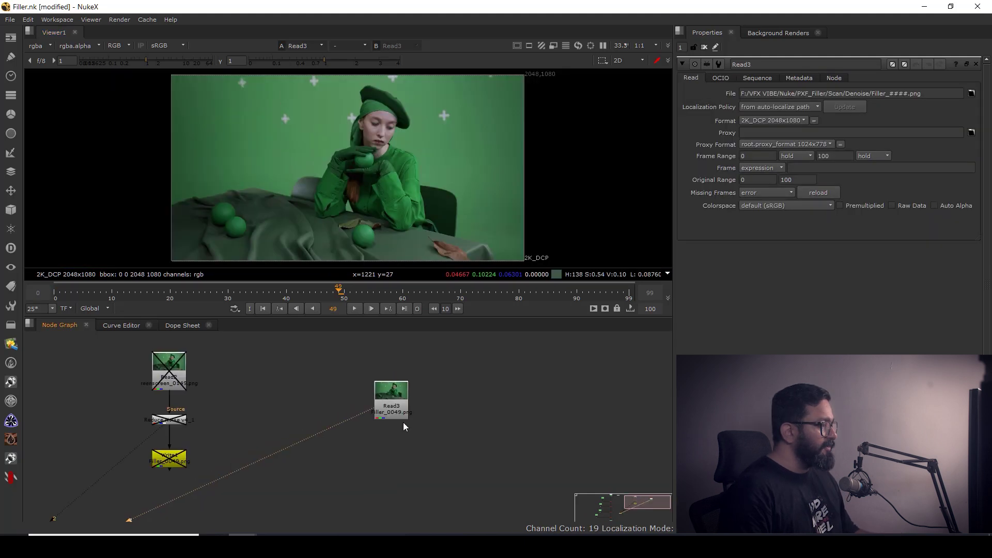
{"action": "left_click_drag", "start_coordinate": [403, 422], "coordinate": [407, 423]}
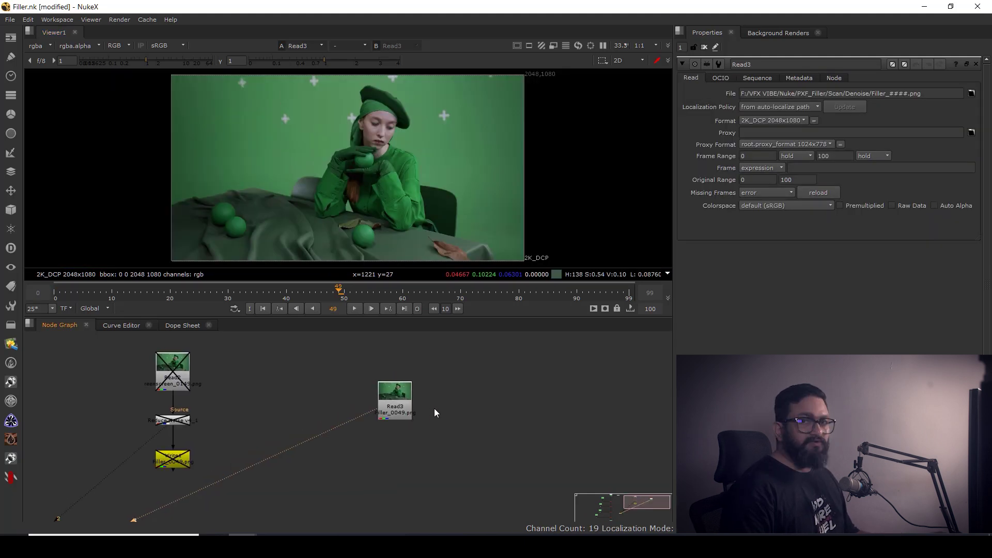
{"action": "left_click_drag", "start_coordinate": [196, 424], "coordinate": [237, 415]}
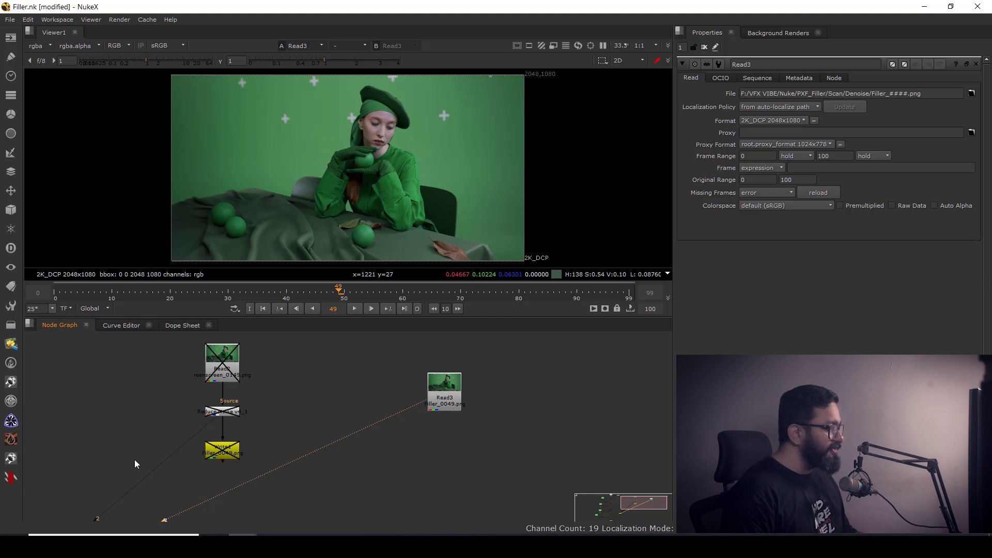
{"action": "scroll", "coordinate": [203, 427], "scroll_direction": "up", "scroll_amount": 5}
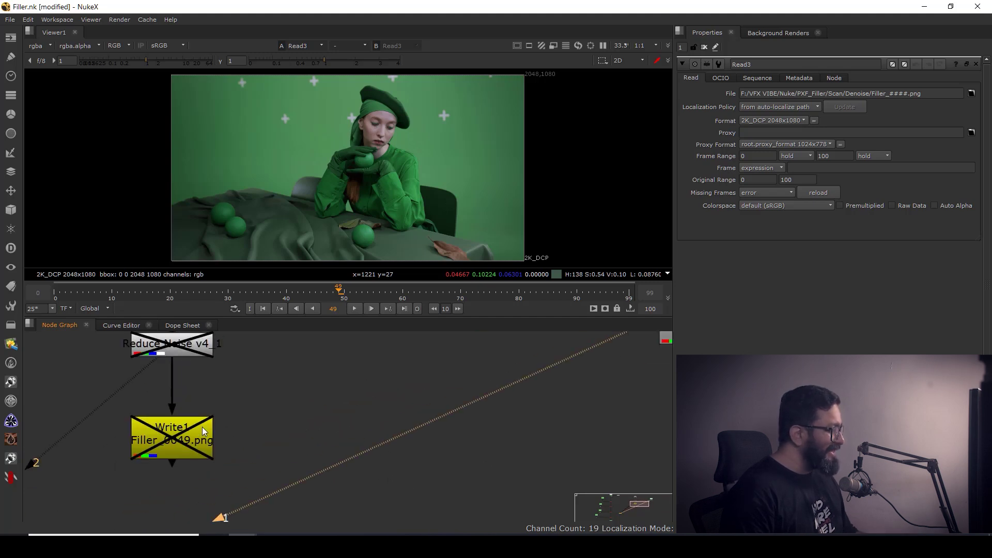
At the first frame, add a Tracker node below the pre-rendered denoised footage in Read3 and view its output
{"action": "left_click_drag", "start_coordinate": [663, 359], "coordinate": [448, 454]}
{"action": "left_click", "coordinate": [446, 393]}
{"action": "left_click", "coordinate": [452, 436]}
{"action": "left_click", "coordinate": [263, 308]}
{"action": "key", "text": "Tab"}
{"action": "type", "text": "trac"}
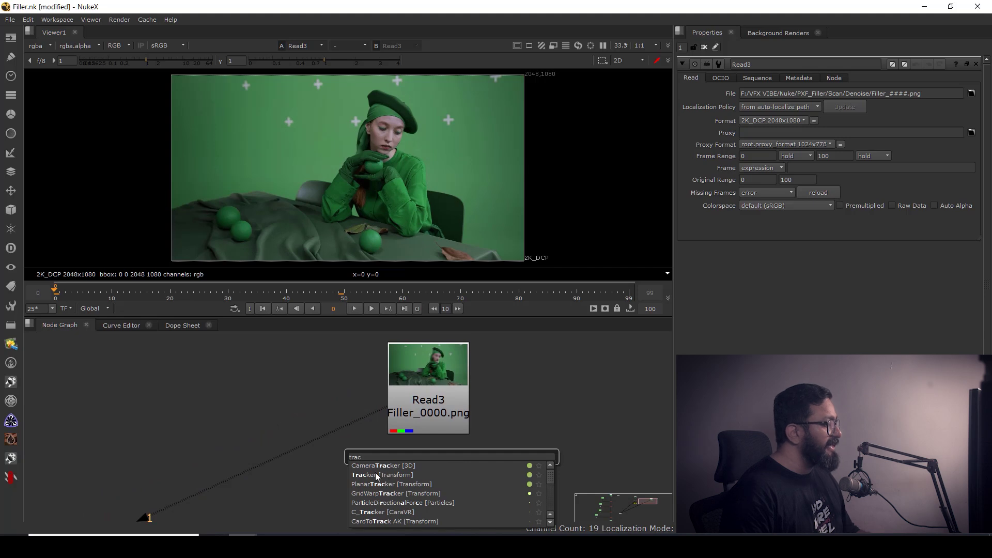
{"action": "left_click", "coordinate": [376, 474]}
{"action": "left_click_drag", "start_coordinate": [444, 456], "coordinate": [435, 504]}
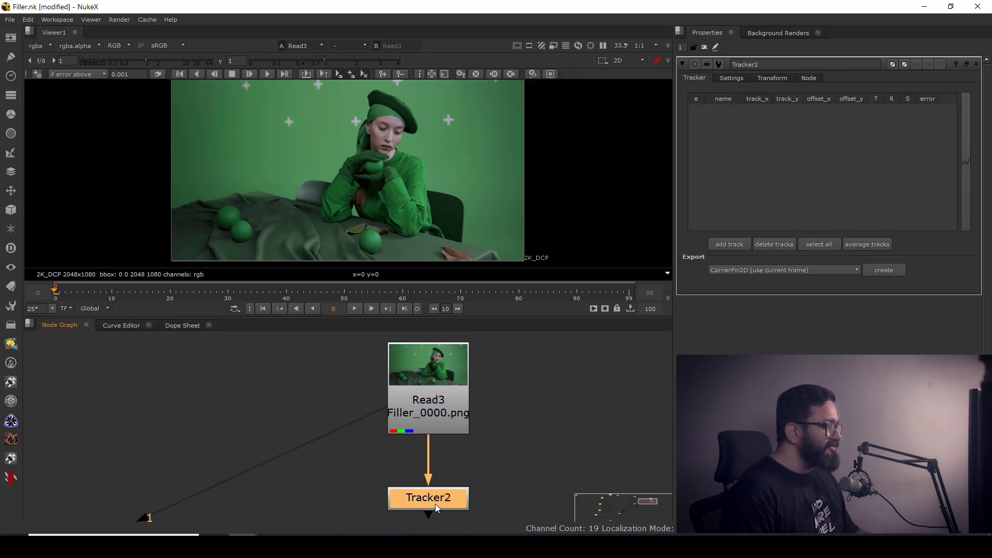
{"action": "key", "text": "1"}
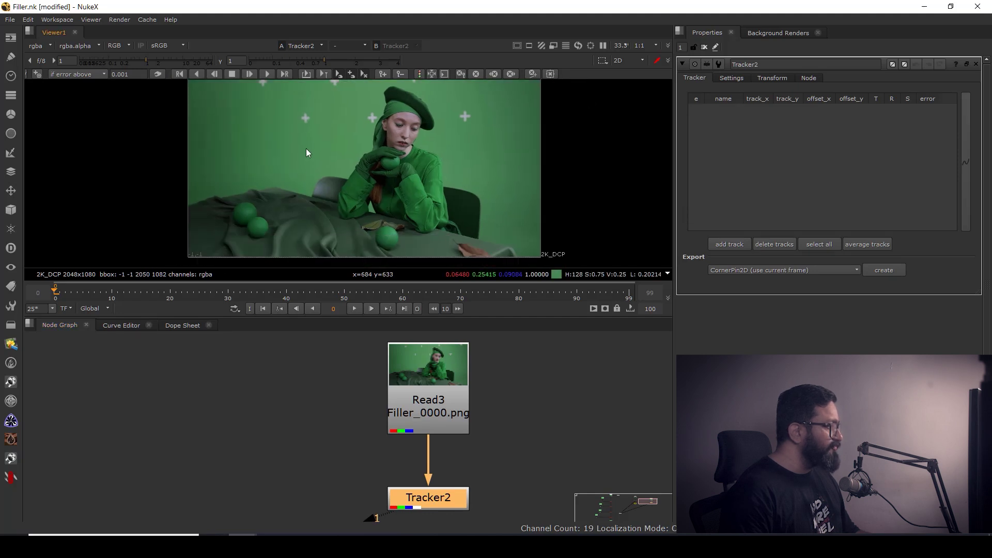
Place a track point on the plus marker to the left of the woman's head and track it forward through the shot
{"action": "scroll", "coordinate": [315, 146], "scroll_direction": "up", "scroll_amount": 3}
{"action": "scroll", "coordinate": [324, 146], "scroll_direction": "up", "scroll_amount": 4}
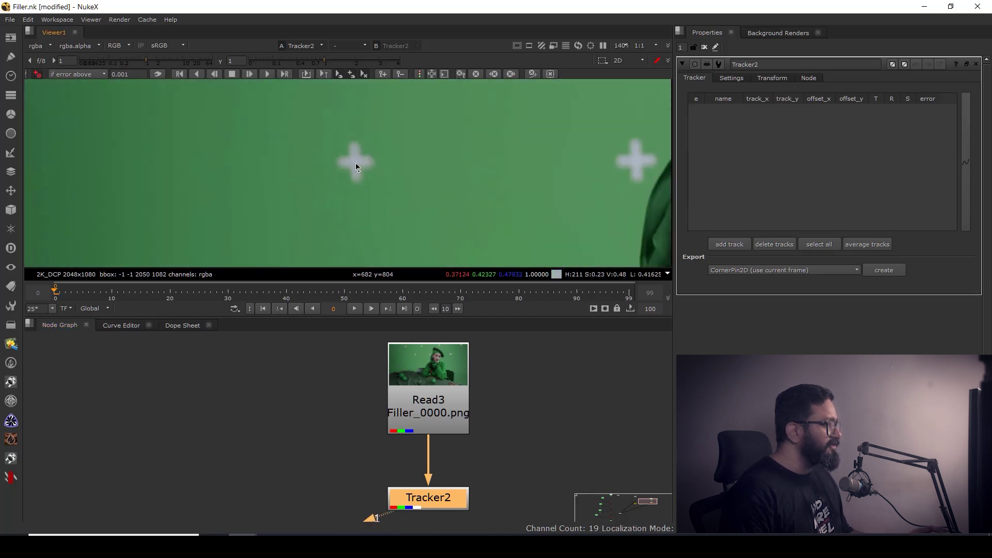
{"action": "left_click", "coordinate": [356, 165], "text": "ctrl+alt"}
{"action": "scroll", "coordinate": [356, 164], "scroll_direction": "up", "scroll_amount": 5}
{"action": "left_click_drag", "start_coordinate": [350, 164], "coordinate": [348, 162]}
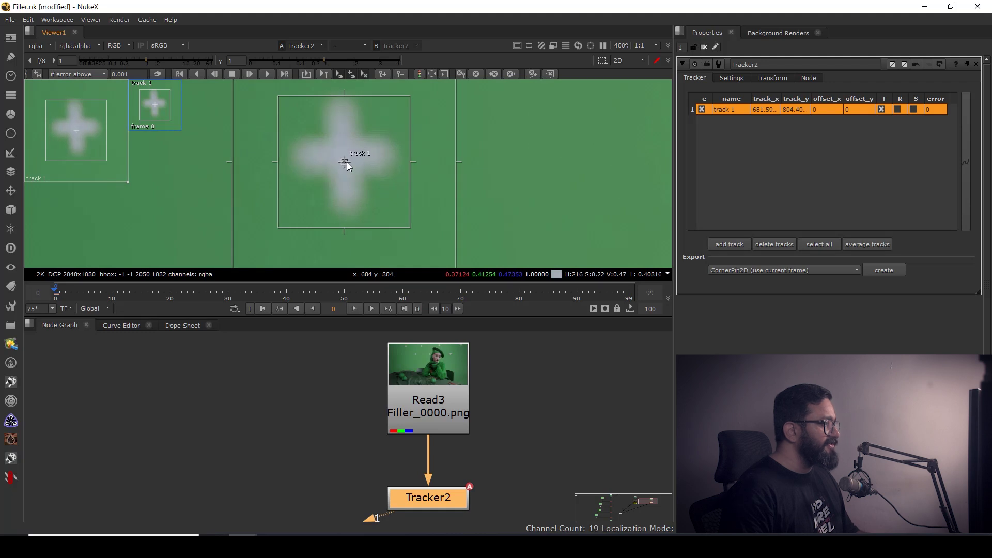
{"action": "left_click", "coordinate": [268, 74]}
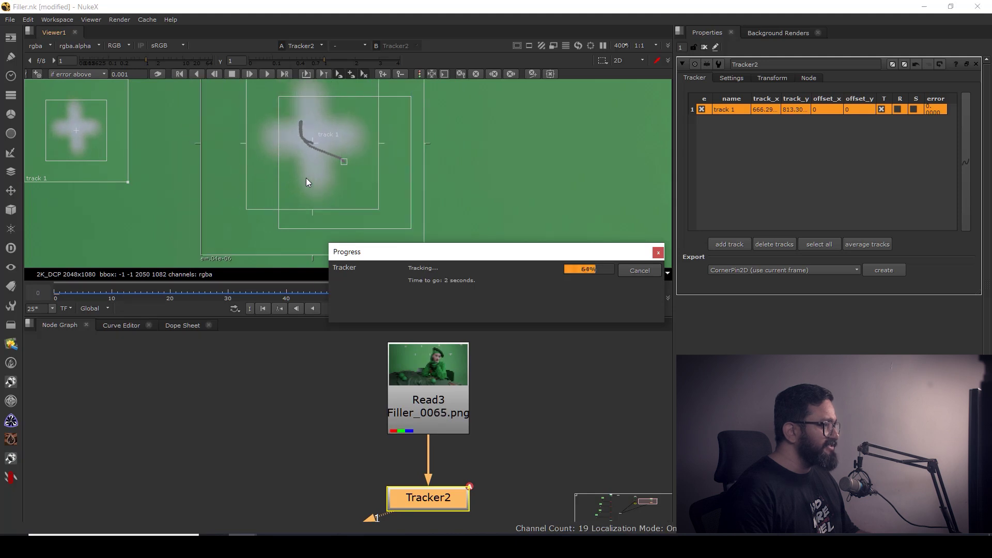
{"action": "scroll", "coordinate": [514, 199], "scroll_direction": "down", "scroll_amount": 5}
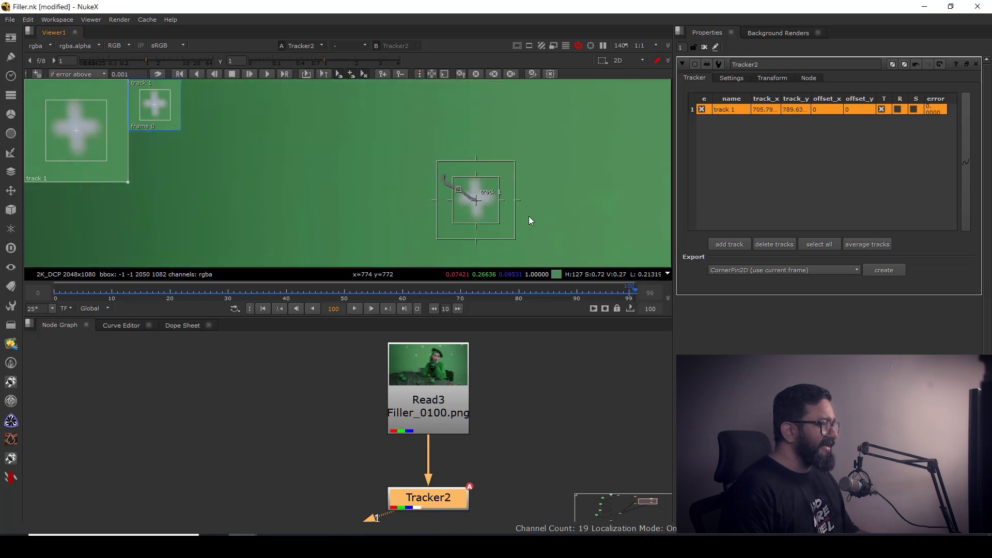
{"action": "scroll", "coordinate": [528, 402], "scroll_direction": "down", "scroll_amount": 2}
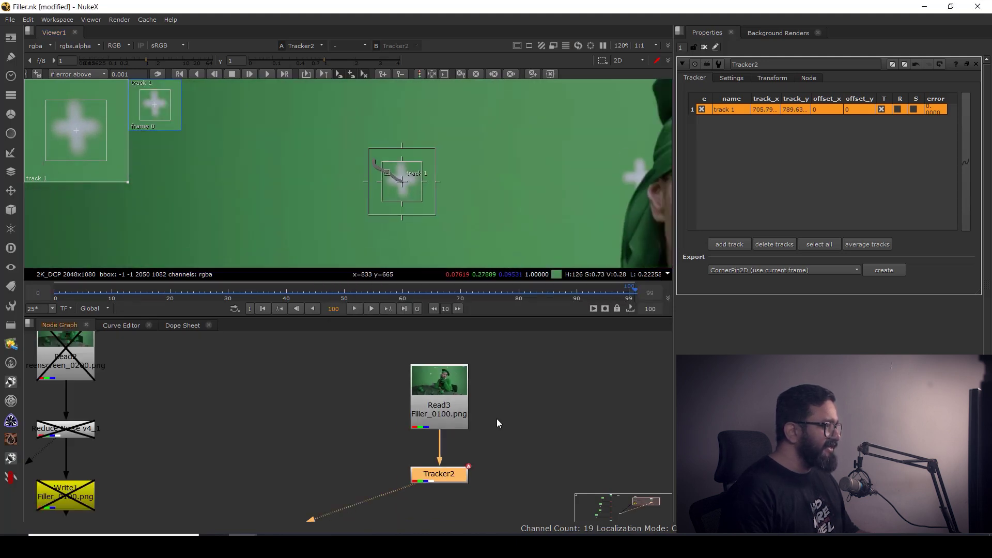
Return to the first frame, close the open node properties and move the Tracker node aside from Read3
{"action": "left_click", "coordinate": [266, 308]}
{"action": "left_click", "coordinate": [704, 47]}
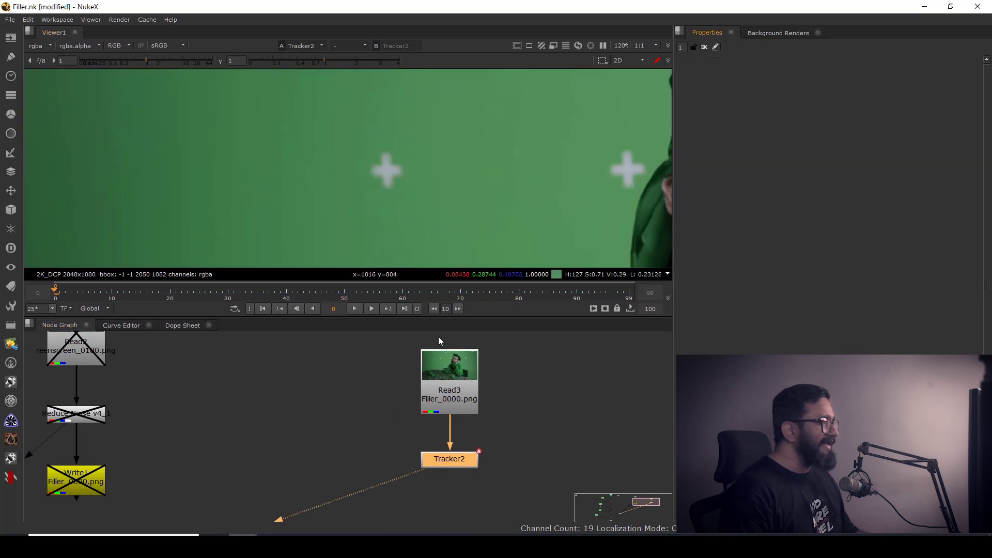
{"action": "left_click_drag", "start_coordinate": [415, 429], "coordinate": [592, 353]}
{"action": "left_click_drag", "start_coordinate": [404, 460], "coordinate": [451, 423]}
Add a PxF_Filler node in the empty space below the Read3 footage
{"action": "left_click", "coordinate": [452, 434]}
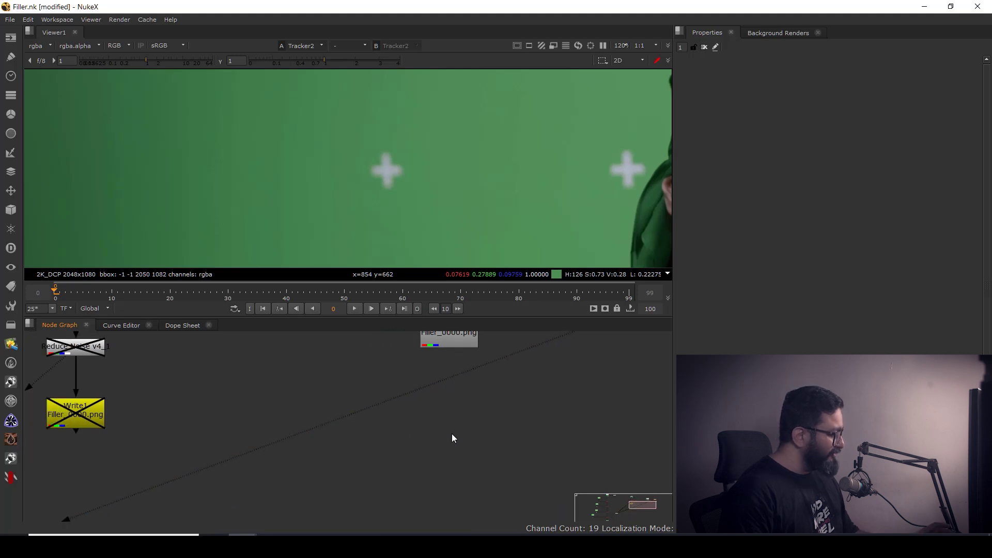
{"action": "key", "text": "Tab"}
{"action": "type", "text": "p"}
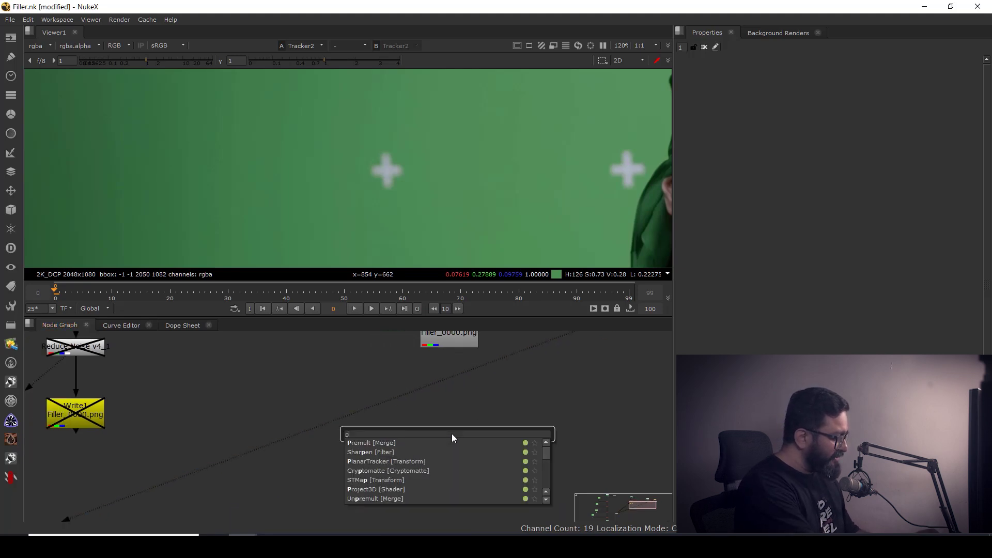
{"action": "type", "text": "xf"}
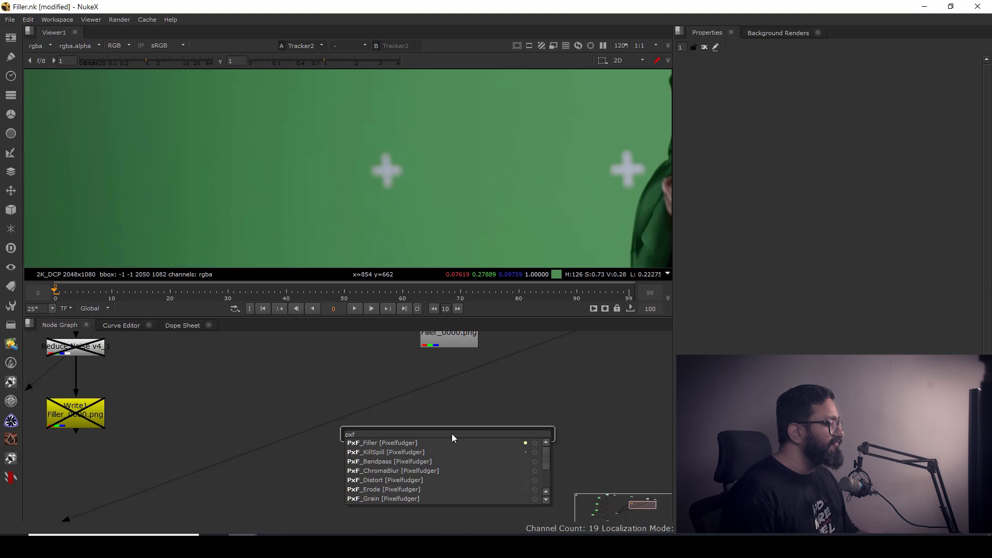
{"action": "left_click", "coordinate": [399, 443]}
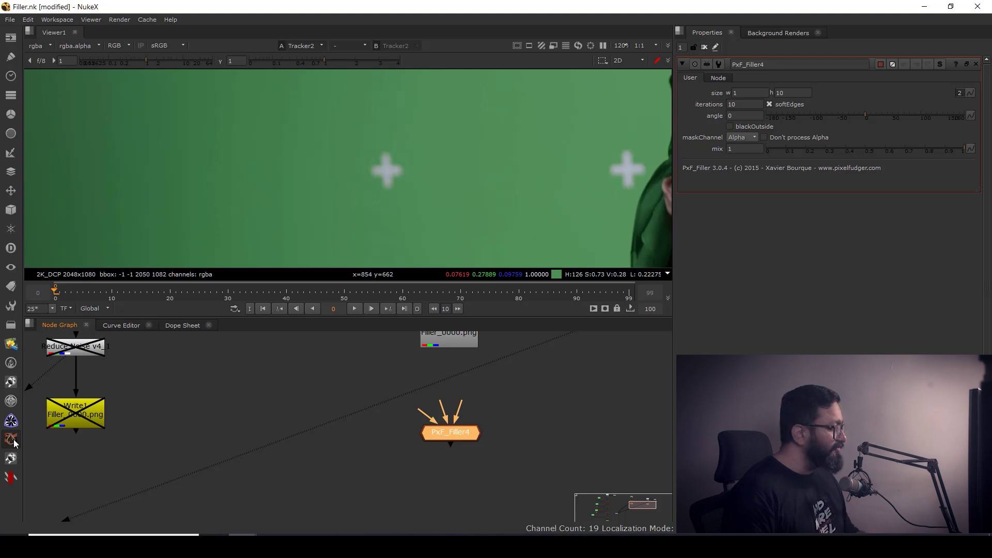
{"action": "scroll", "coordinate": [476, 435], "scroll_direction": "up", "scroll_amount": 3}
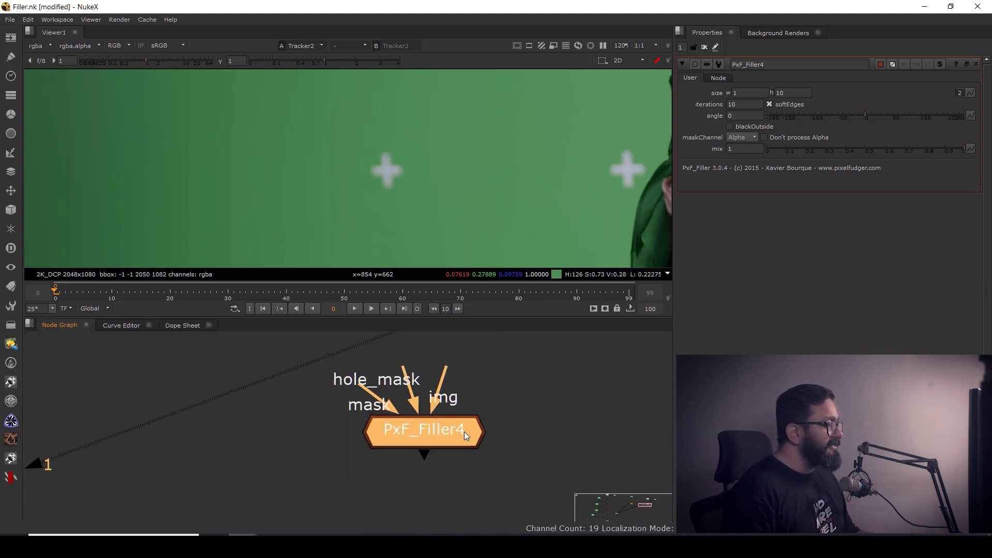
Connect the img input of the PxF_Filler node to the Read3 footage
{"action": "scroll", "coordinate": [419, 432], "scroll_direction": "down", "scroll_amount": 2}
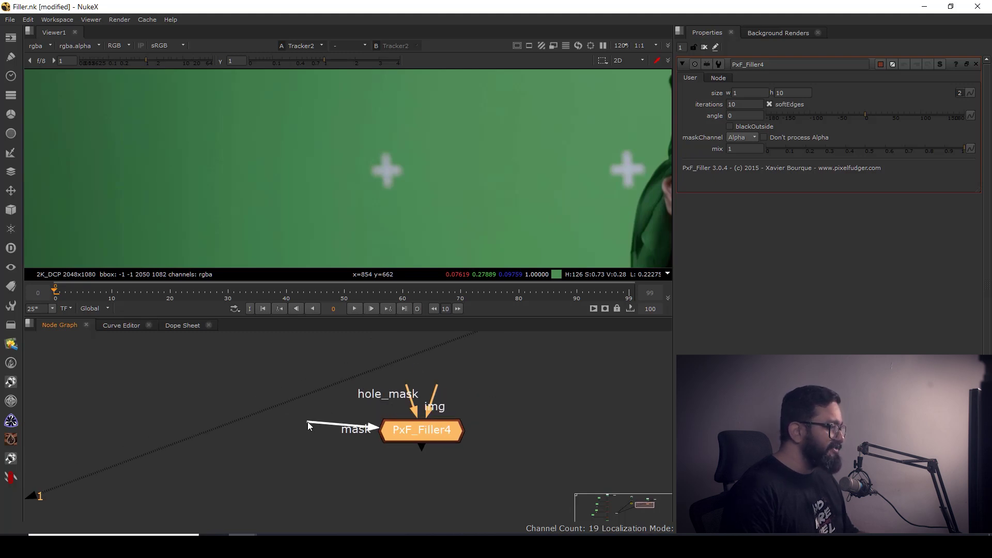
{"action": "scroll", "coordinate": [445, 426], "scroll_direction": "down", "scroll_amount": 3}
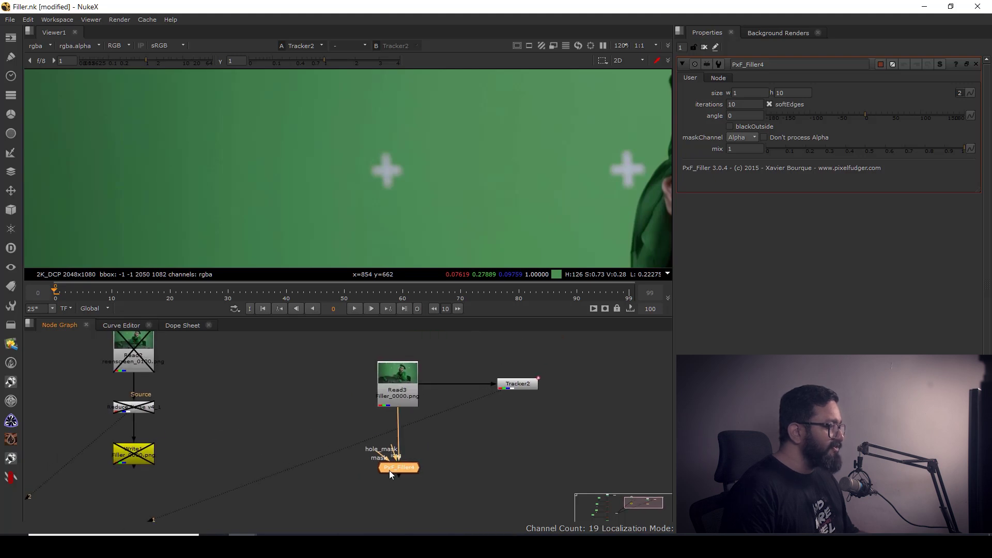
{"action": "scroll", "coordinate": [396, 480], "scroll_direction": "up", "scroll_amount": 2}
{"action": "left_click_drag", "start_coordinate": [387, 472], "coordinate": [418, 438]}
Frame the whole image in the viewer and add a Roto node beside the PxF_Filler node
{"action": "left_click_drag", "start_coordinate": [439, 204], "coordinate": [356, 187]}
{"action": "key", "text": "f"}
{"action": "key", "text": "o"}
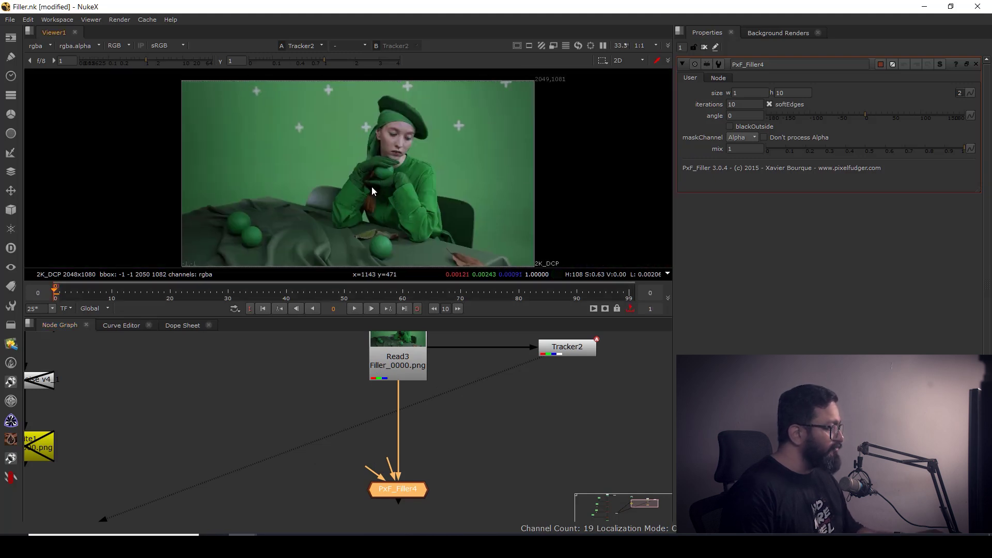
{"action": "key", "text": "o"}
{"action": "left_click_drag", "start_coordinate": [345, 447], "coordinate": [473, 389]}
Draw an ellipse around the plus marker tracked at the far left of the backdrop and centre it on the marker
{"action": "scroll", "coordinate": [395, 182], "scroll_direction": "up", "scroll_amount": 8}
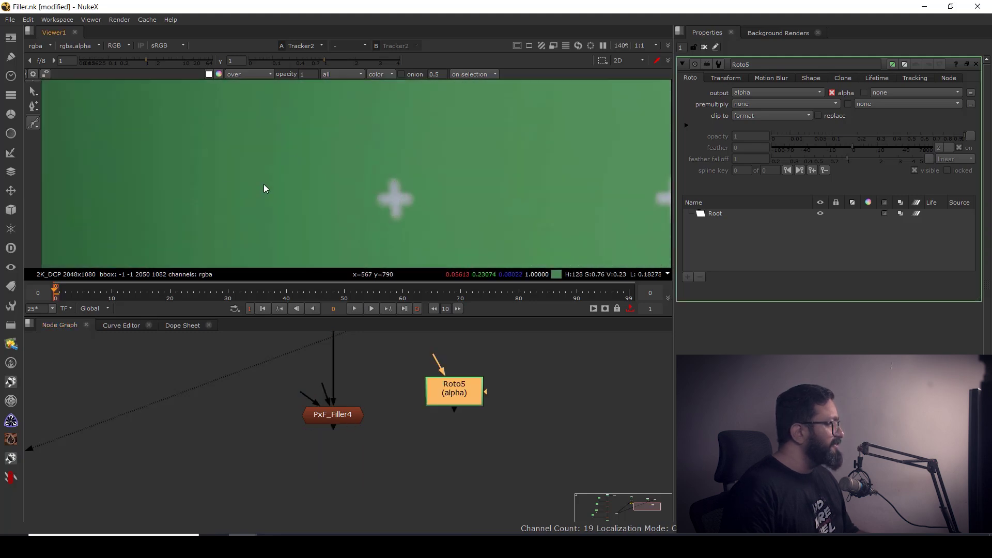
{"action": "left_click_drag", "start_coordinate": [34, 123], "coordinate": [58, 155]}
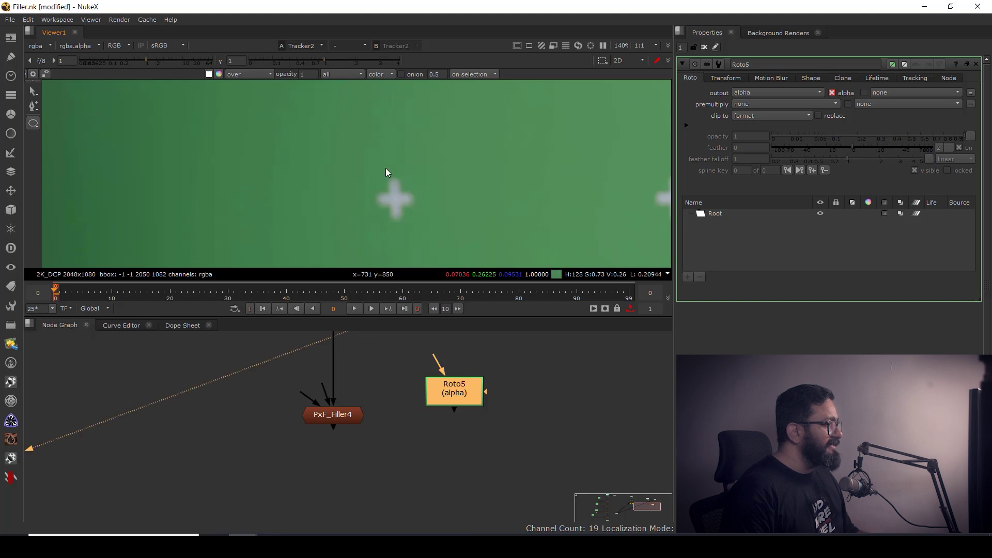
{"action": "left_click_drag", "start_coordinate": [432, 234], "coordinate": [362, 164]}
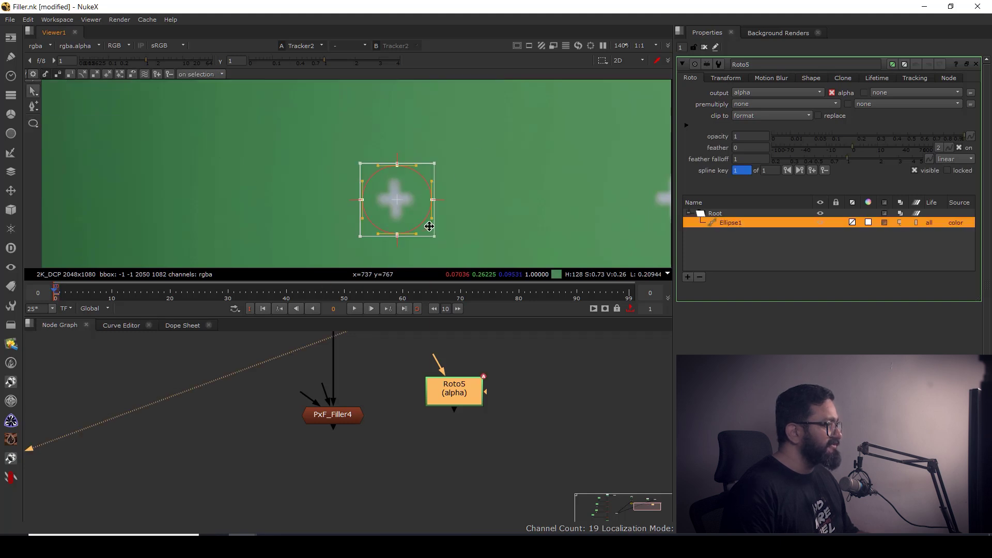
{"action": "left_click", "coordinate": [391, 226]}
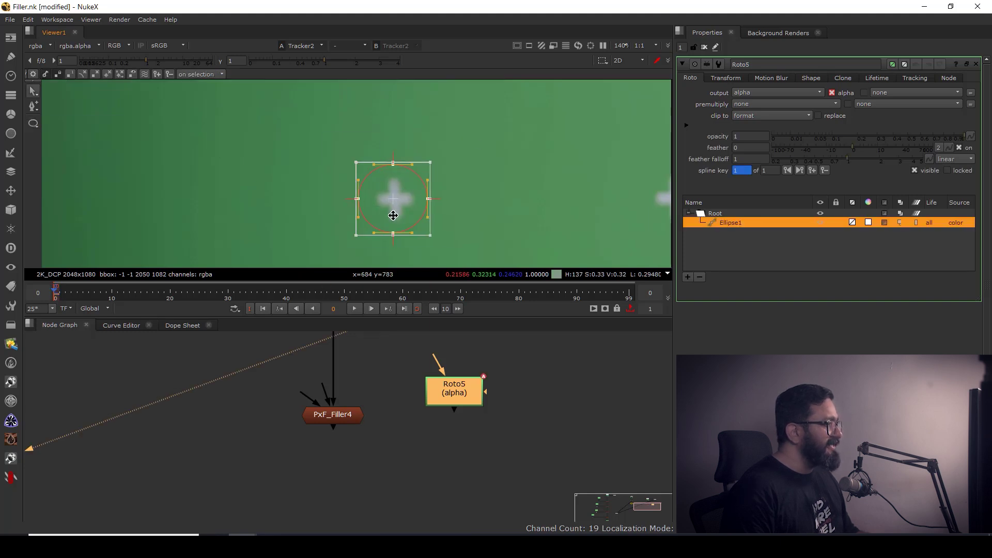
{"action": "left_click", "coordinate": [480, 191]}
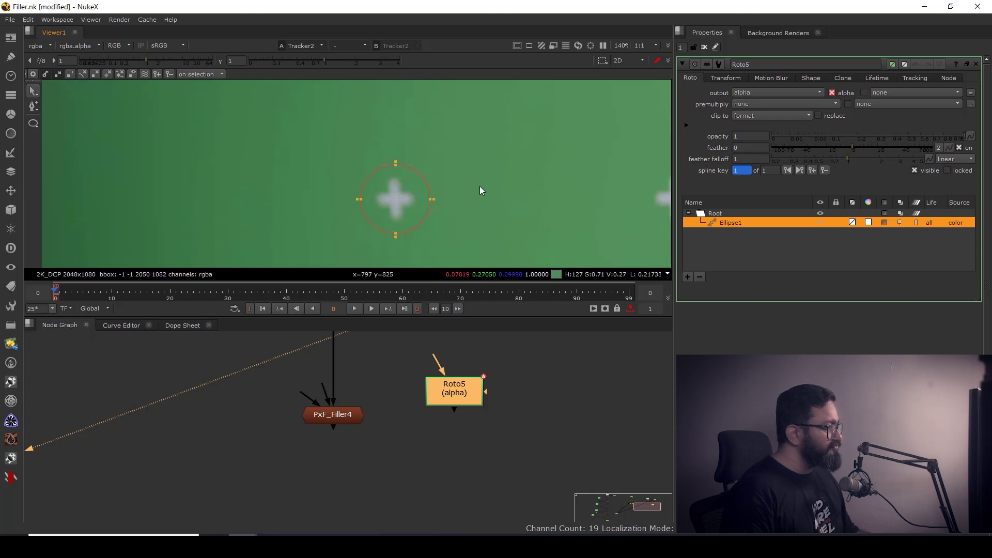
Play and scrub through the shot to compare the ellipse with the marker's motion, and view the track in Tracker2
{"action": "scroll", "coordinate": [436, 423], "scroll_direction": "down", "scroll_amount": 2}
{"action": "scroll", "coordinate": [432, 402], "scroll_direction": "down", "scroll_amount": 2}
{"action": "left_click_drag", "start_coordinate": [471, 364], "coordinate": [444, 434]}
{"action": "scroll", "coordinate": [420, 477], "scroll_direction": "up", "scroll_amount": 2}
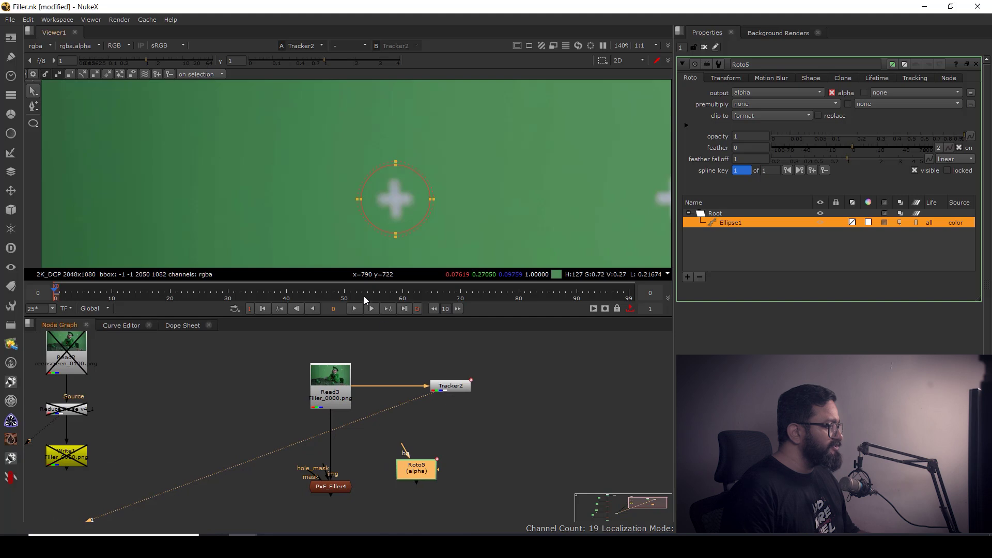
{"action": "left_click", "coordinate": [355, 309]}
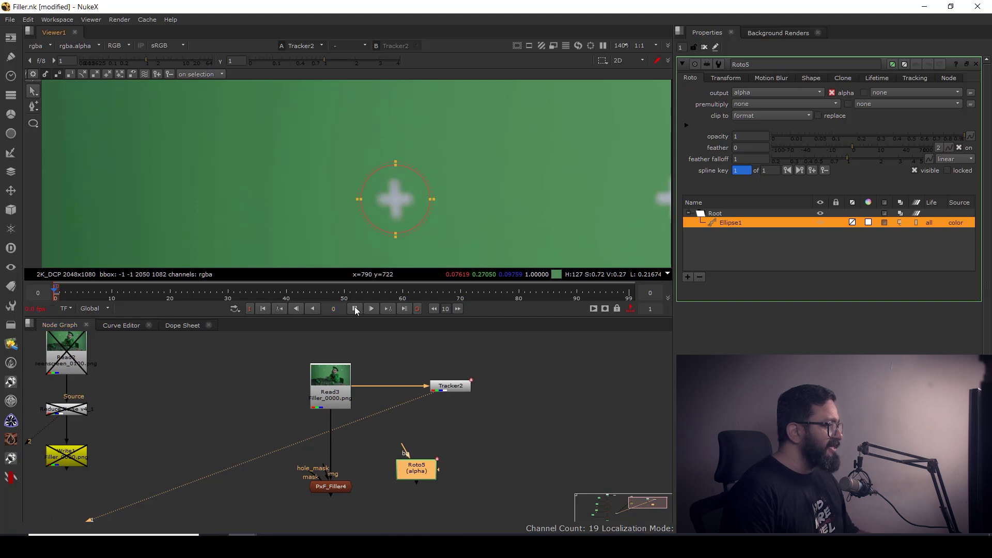
{"action": "left_click", "coordinate": [355, 308]}
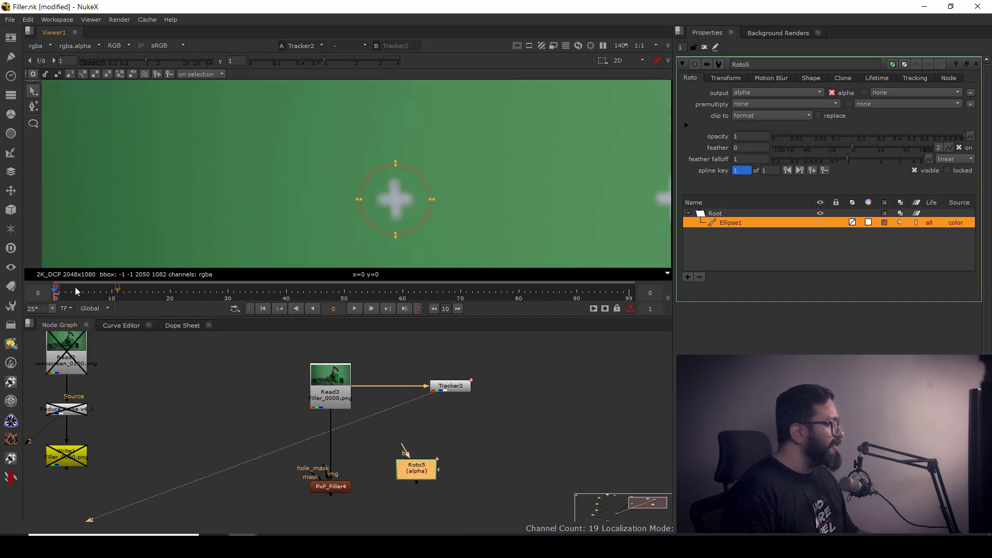
{"action": "left_click", "coordinate": [618, 309]}
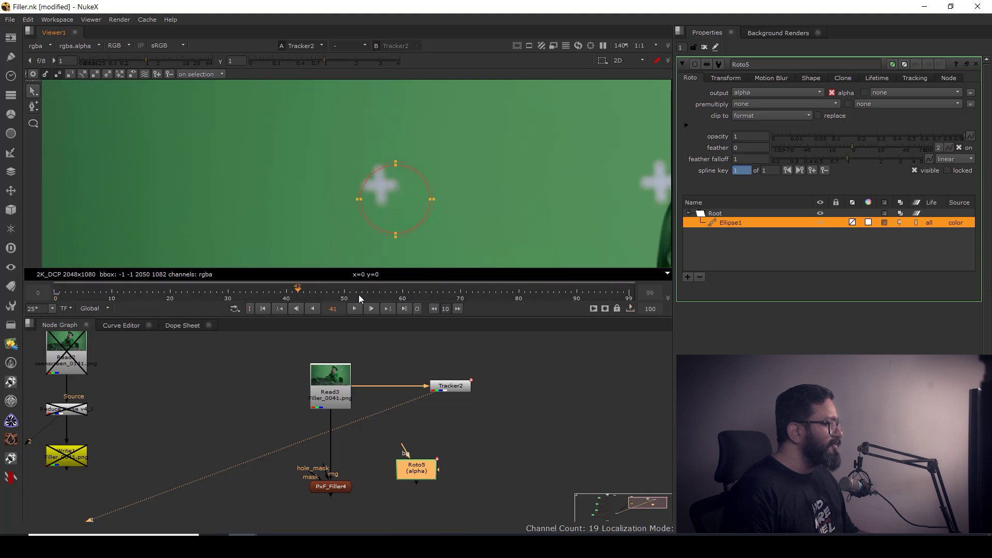
{"action": "left_click", "coordinate": [439, 378]}
{"action": "left_click_drag", "start_coordinate": [403, 458], "coordinate": [432, 460]}
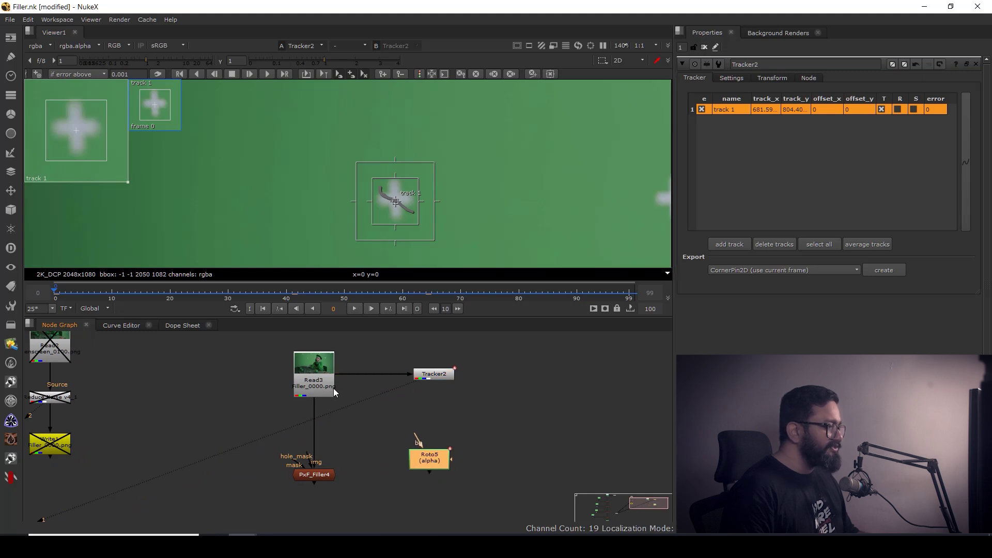
Reopen the Roto node and try to link the ellipse's selected points to the track in Tracker2
{"action": "double_click", "coordinate": [432, 463]}
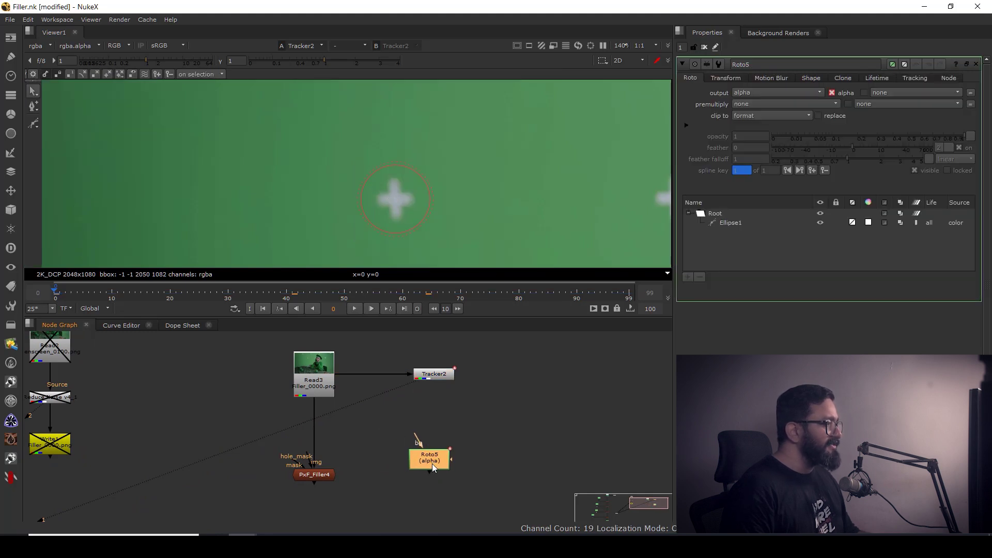
{"action": "left_click", "coordinate": [419, 172]}
{"action": "left_click_drag", "start_coordinate": [521, 107], "coordinate": [239, 306]}
{"action": "left_click", "coordinate": [453, 174]}
{"action": "left_click_drag", "start_coordinate": [480, 129], "coordinate": [245, 268]}
{"action": "right_click", "coordinate": [432, 202]}
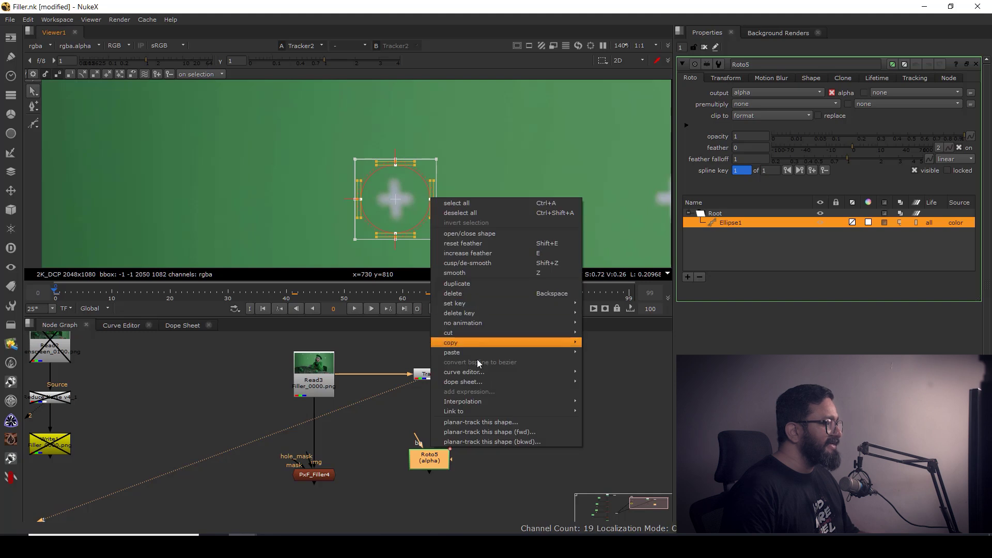
{"action": "mouse_move", "coordinate": [469, 413]}
{"action": "mouse_move", "coordinate": [623, 426]}
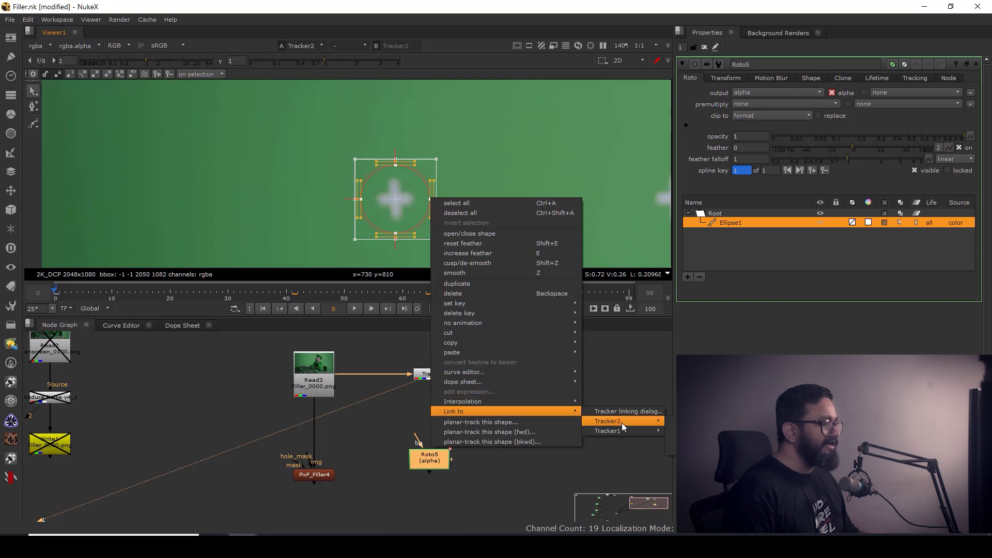
{"action": "left_click", "coordinate": [682, 451]}
{"action": "scroll", "coordinate": [400, 217], "scroll_direction": "up", "scroll_amount": 5}
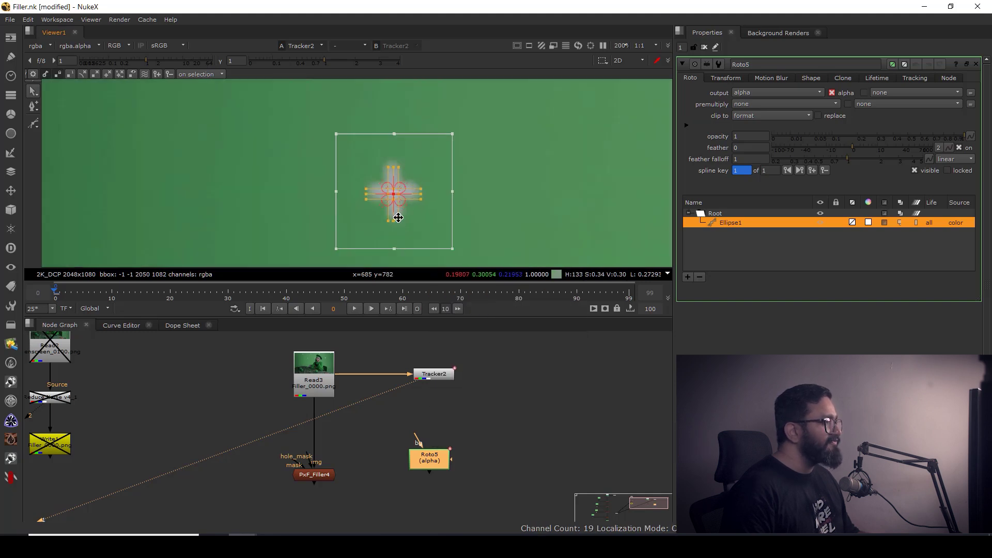
{"action": "scroll", "coordinate": [399, 191], "scroll_direction": "down", "scroll_amount": 1}
{"action": "left_click", "coordinate": [514, 206]}
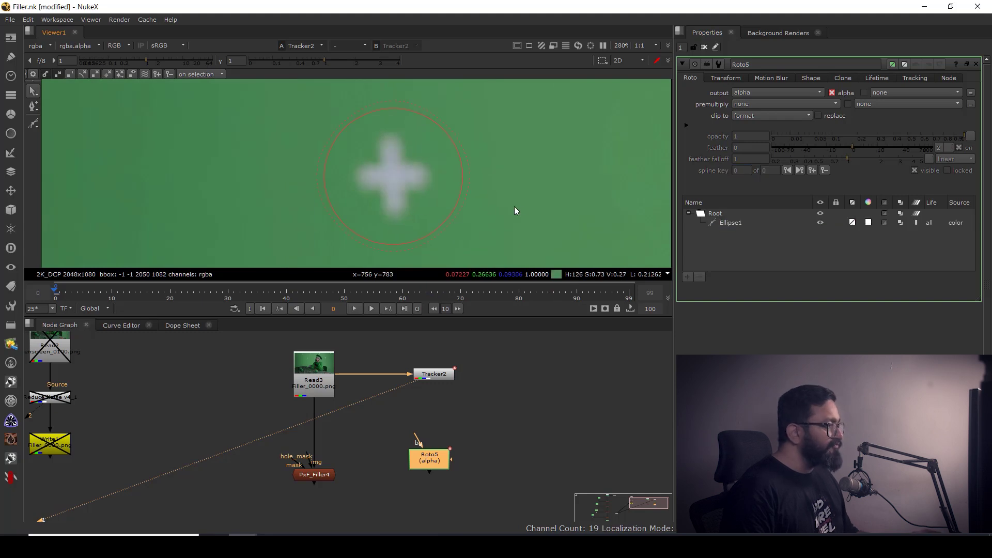
Select the ellipse as a whole shape and link it to the track in Tracker2
{"action": "left_click", "coordinate": [450, 141]}
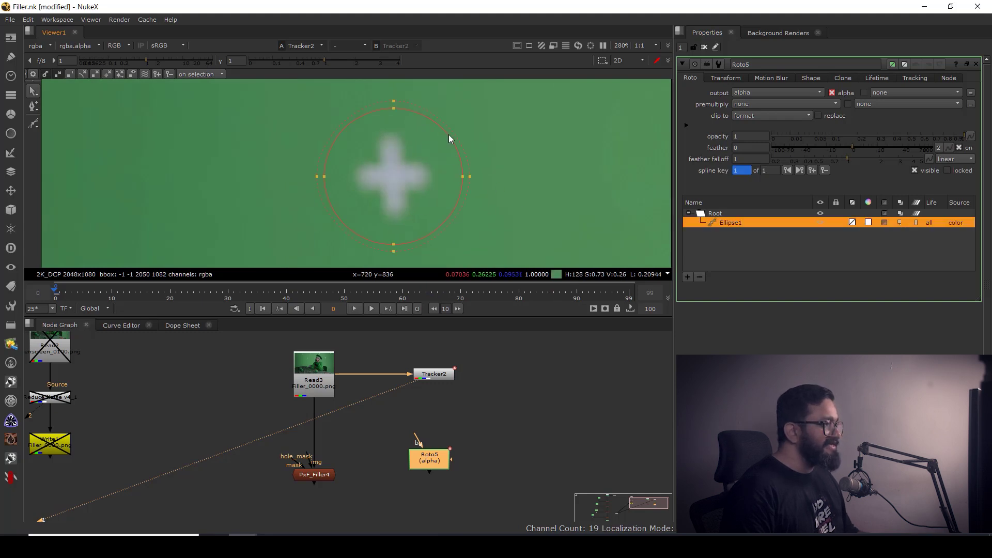
{"action": "right_click", "coordinate": [447, 138]}
{"action": "mouse_move", "coordinate": [549, 353]}
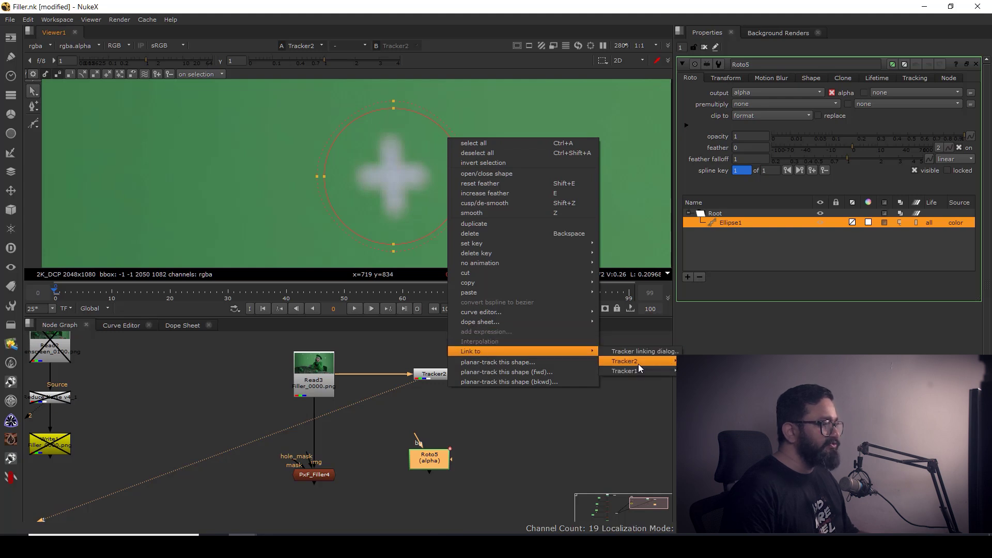
{"action": "left_click", "coordinate": [716, 362]}
Find the displaced ellipse, select all its points and move it back so it is centred on the tracked marker
{"action": "scroll", "coordinate": [445, 170], "scroll_direction": "down", "scroll_amount": 10}
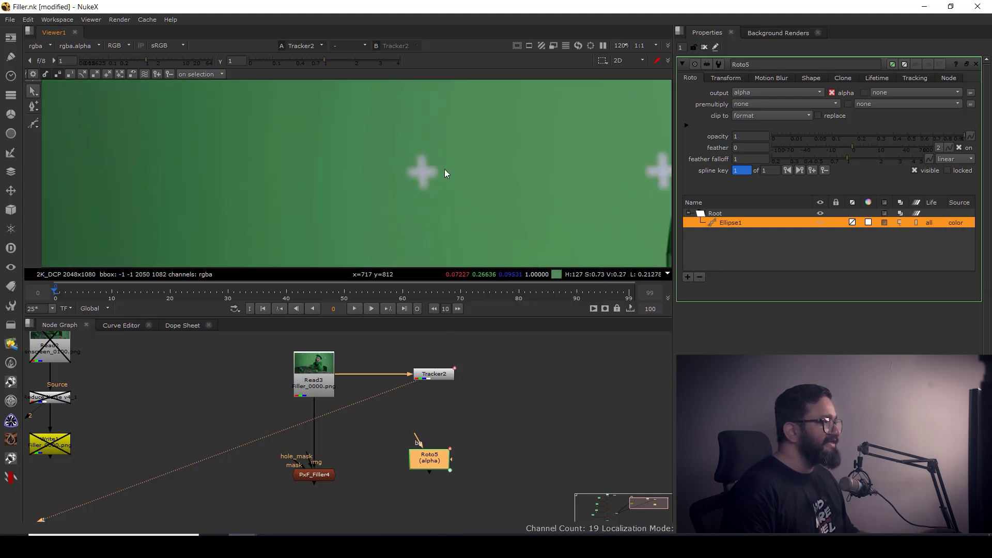
{"action": "left_click_drag", "start_coordinate": [518, 122], "coordinate": [487, 184]}
{"action": "scroll", "coordinate": [491, 167], "scroll_direction": "up", "scroll_amount": 2}
{"action": "left_click_drag", "start_coordinate": [523, 107], "coordinate": [343, 224]}
{"action": "left_click_drag", "start_coordinate": [500, 174], "coordinate": [509, 170]}
{"action": "left_click_drag", "start_coordinate": [511, 117], "coordinate": [410, 240]}
{"action": "scroll", "coordinate": [410, 239], "scroll_direction": "up", "scroll_amount": 4}
{"action": "scroll", "coordinate": [410, 240], "scroll_direction": "up", "scroll_amount": 5}
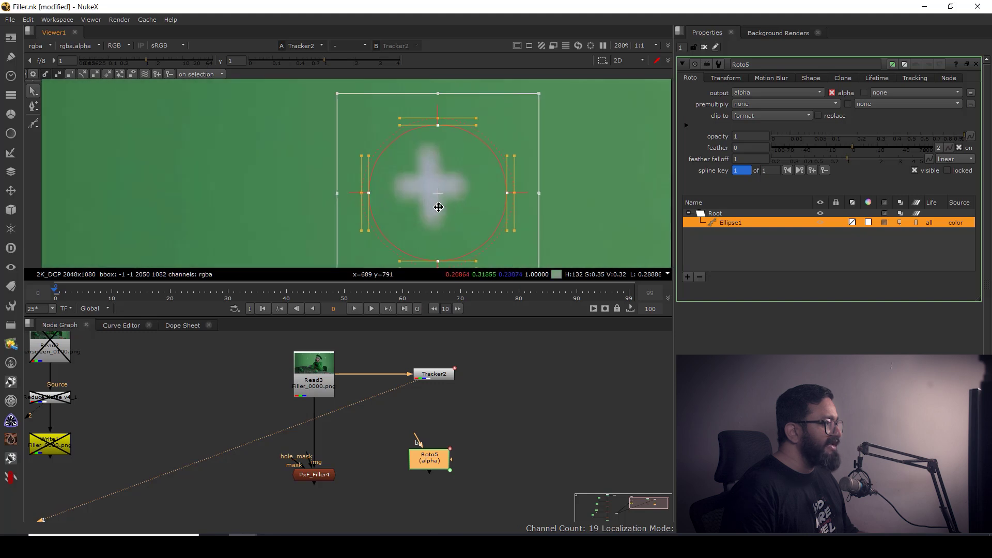
Move the Roto node to the other side of PxF_Filler and feed it into the hole_mask input through a Dot
{"action": "left_click_drag", "start_coordinate": [396, 485], "coordinate": [425, 452]}
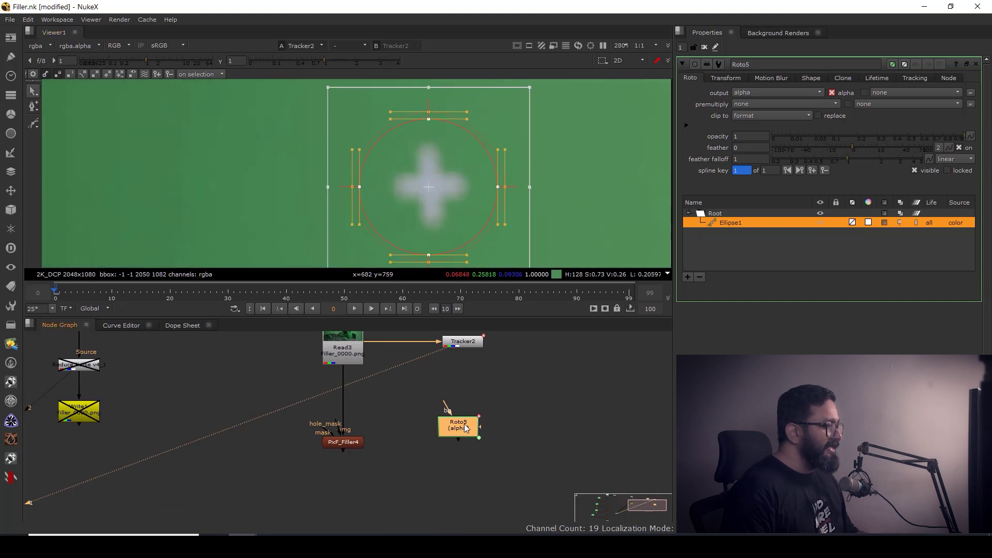
{"action": "left_click_drag", "start_coordinate": [464, 425], "coordinate": [212, 397]}
{"action": "scroll", "coordinate": [320, 423], "scroll_direction": "up", "scroll_amount": 1}
{"action": "left_click_drag", "start_coordinate": [328, 423], "coordinate": [202, 383]}
{"action": "scroll", "coordinate": [336, 432], "scroll_direction": "up", "scroll_amount": 2}
{"action": "scroll", "coordinate": [300, 410], "scroll_direction": "down", "scroll_amount": 3}
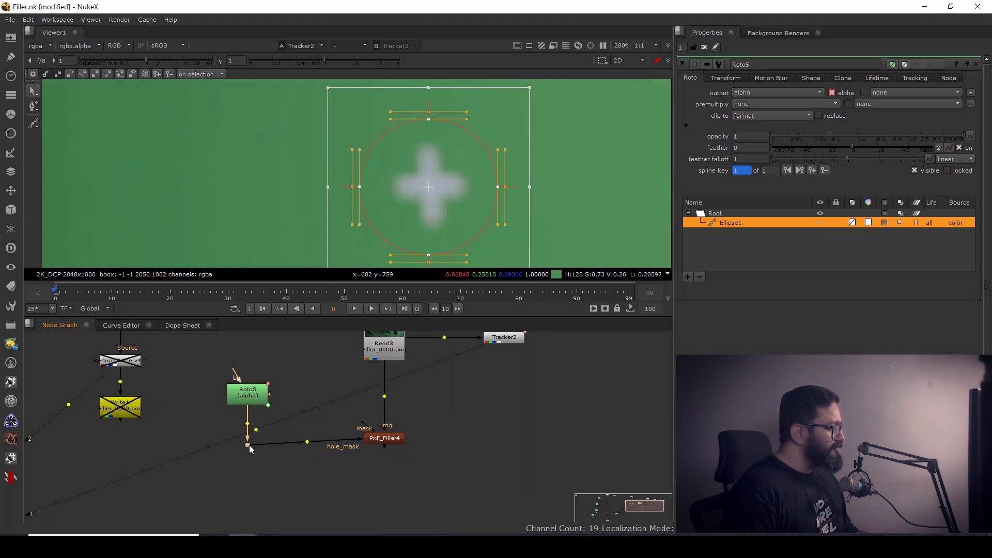
Align PxF_Filler with the Dot and view its output around the filled marker
{"action": "left_click_drag", "start_coordinate": [386, 437], "coordinate": [385, 443]}
{"action": "key", "text": "1"}
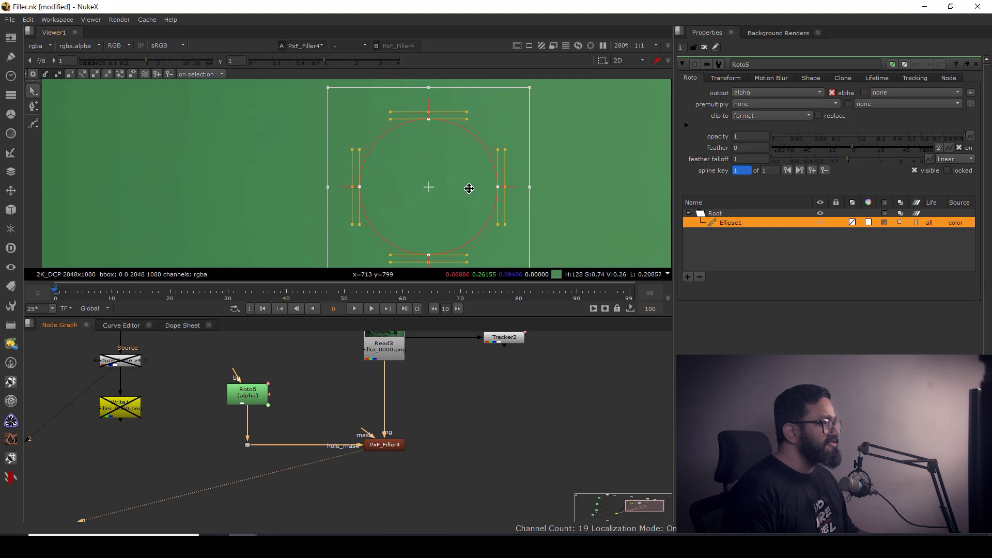
{"action": "scroll", "coordinate": [465, 191], "scroll_direction": "down", "scroll_amount": 2}
{"action": "left_click_drag", "start_coordinate": [566, 118], "coordinate": [287, 274]}
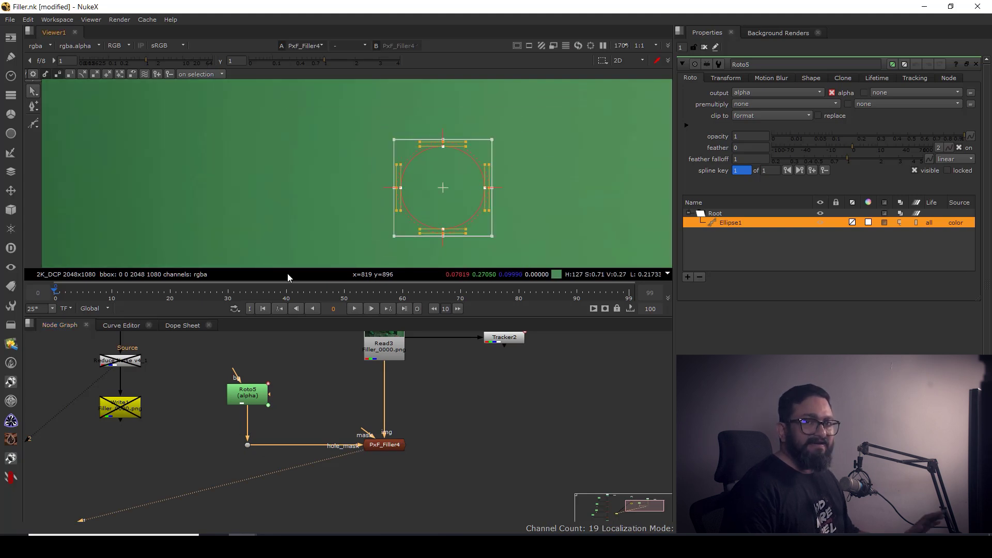
Close the open node properties and examine the filled marker area in the separate blue, red and green channels
{"action": "left_click_drag", "start_coordinate": [540, 217], "coordinate": [490, 184]}
{"action": "key", "text": "b"}
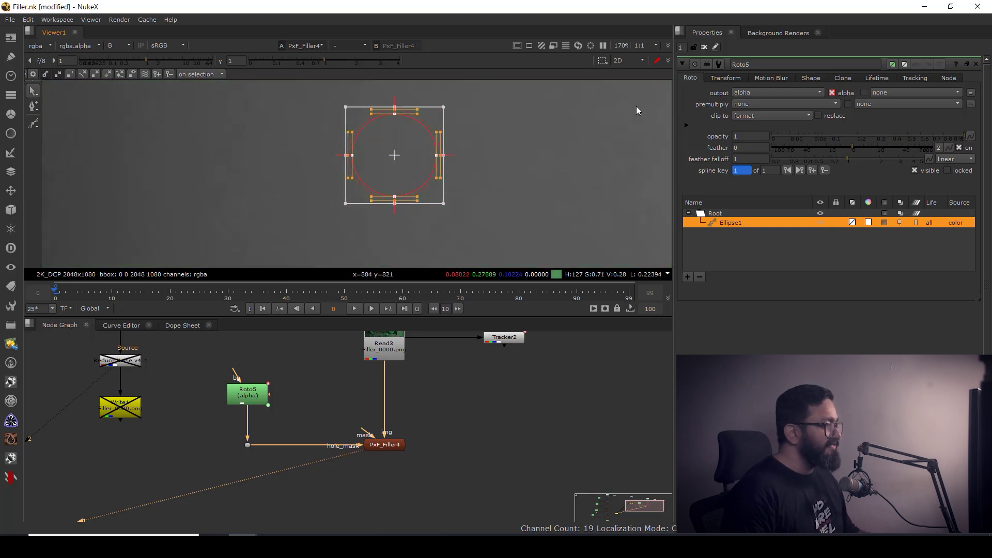
{"action": "left_click", "coordinate": [704, 47]}
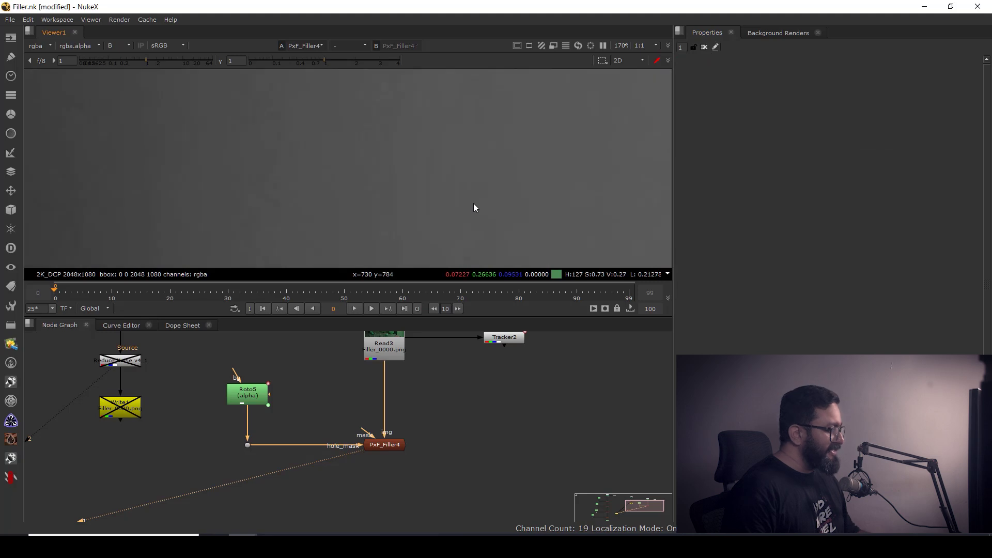
{"action": "key", "text": "r"}
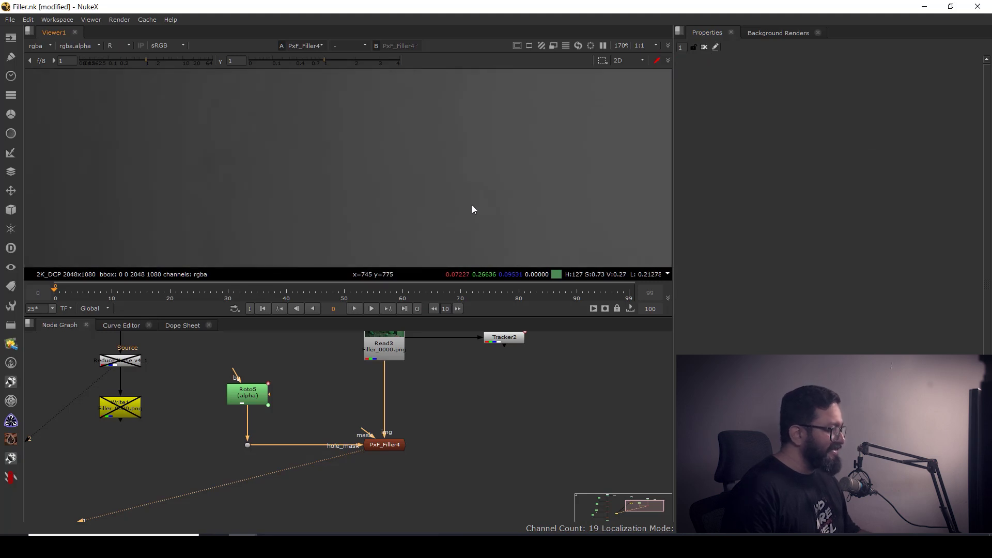
{"action": "key", "text": "g"}
{"action": "key", "text": "b"}
{"action": "scroll", "coordinate": [443, 192], "scroll_direction": "down", "scroll_amount": 6}
{"action": "left_click_drag", "start_coordinate": [401, 209], "coordinate": [314, 150]}
{"action": "key", "text": "r"}
{"action": "key", "text": "r"}
{"action": "left_click_drag", "start_coordinate": [476, 159], "coordinate": [430, 199]}
Open Tracker2 and add a second track point centred on the plus marker to the right of the woman's head
{"action": "left_click_drag", "start_coordinate": [384, 429], "coordinate": [381, 476]}
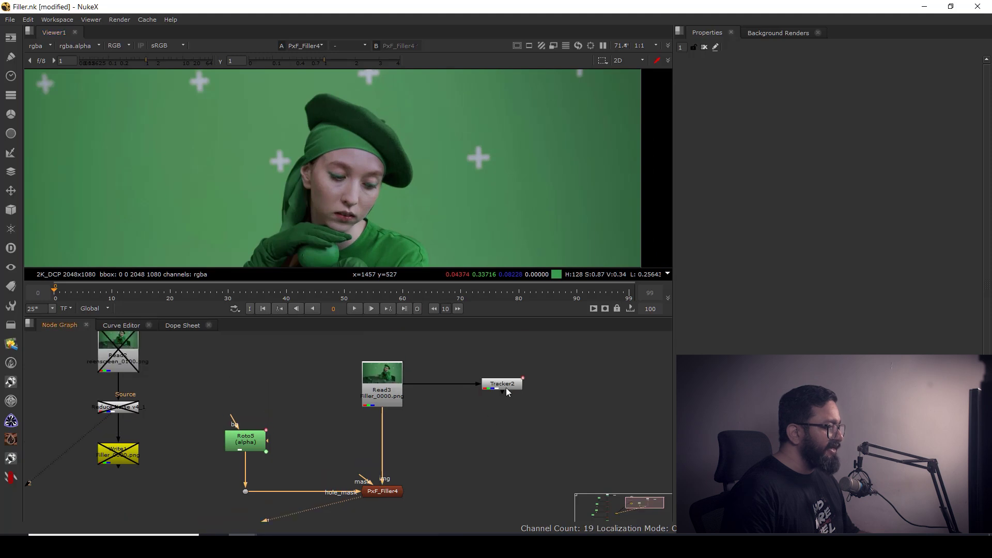
{"action": "double_click", "coordinate": [506, 388]}
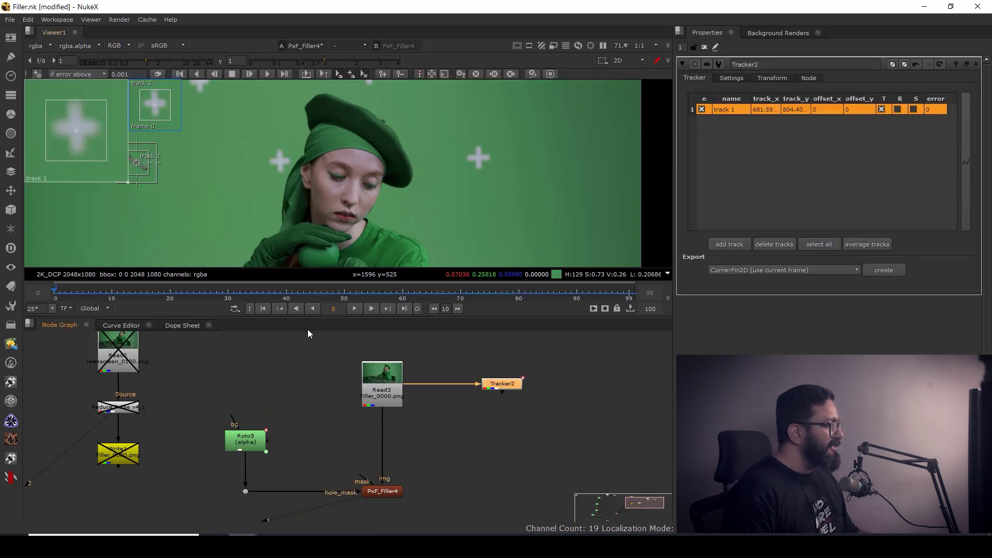
{"action": "scroll", "coordinate": [485, 181], "scroll_direction": "up", "scroll_amount": 7}
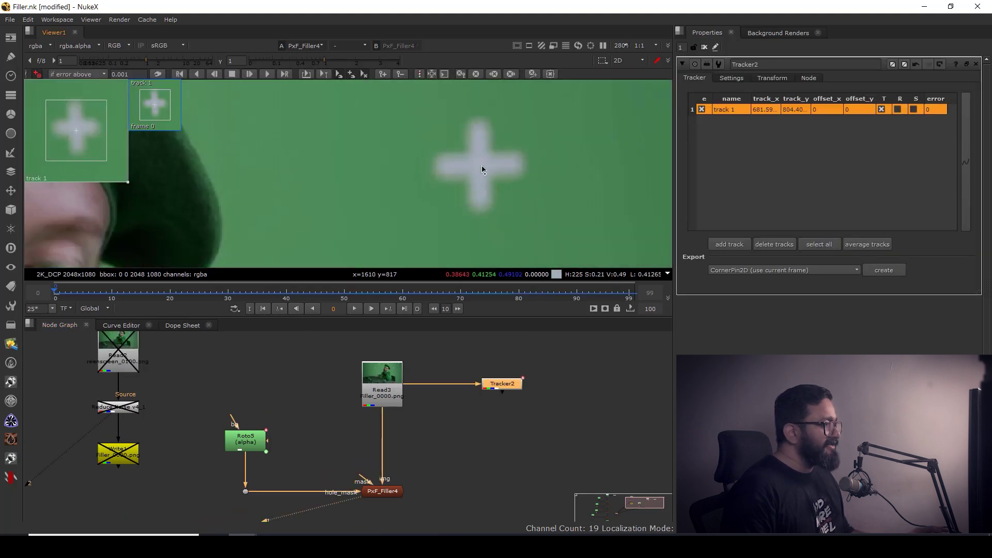
{"action": "left_click", "coordinate": [479, 168], "text": "ctrl+alt"}
{"action": "scroll", "coordinate": [479, 166], "scroll_direction": "up", "scroll_amount": 2}
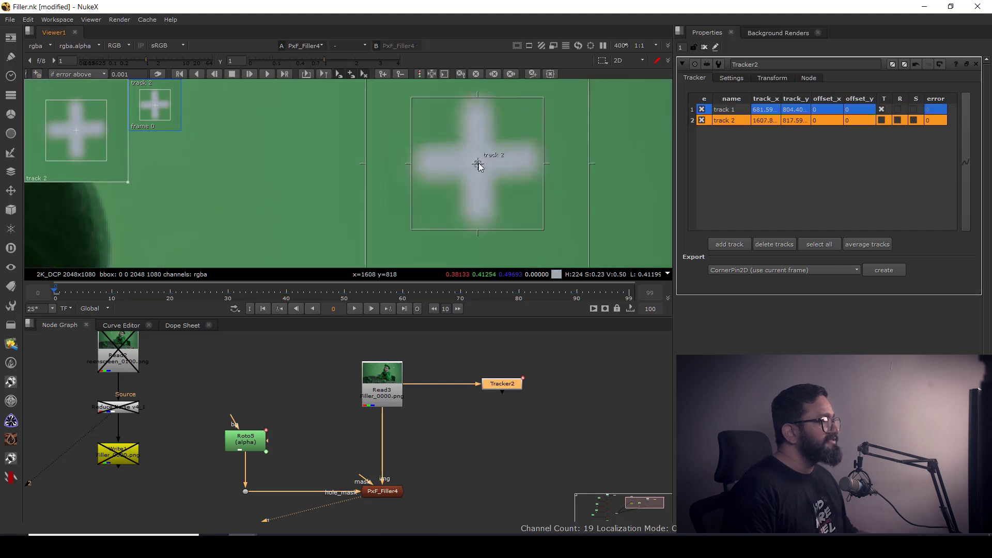
Disable track 1 in Tracker2 and track the second point forward through the shot
{"action": "left_click", "coordinate": [701, 109]}
{"action": "scroll", "coordinate": [462, 210], "scroll_direction": "down", "scroll_amount": 8}
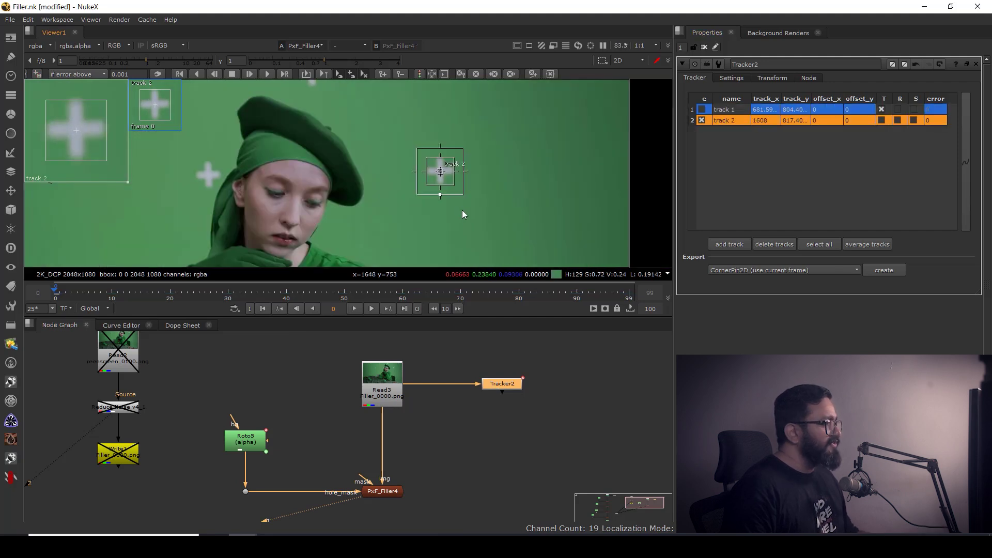
{"action": "left_click", "coordinate": [263, 74]}
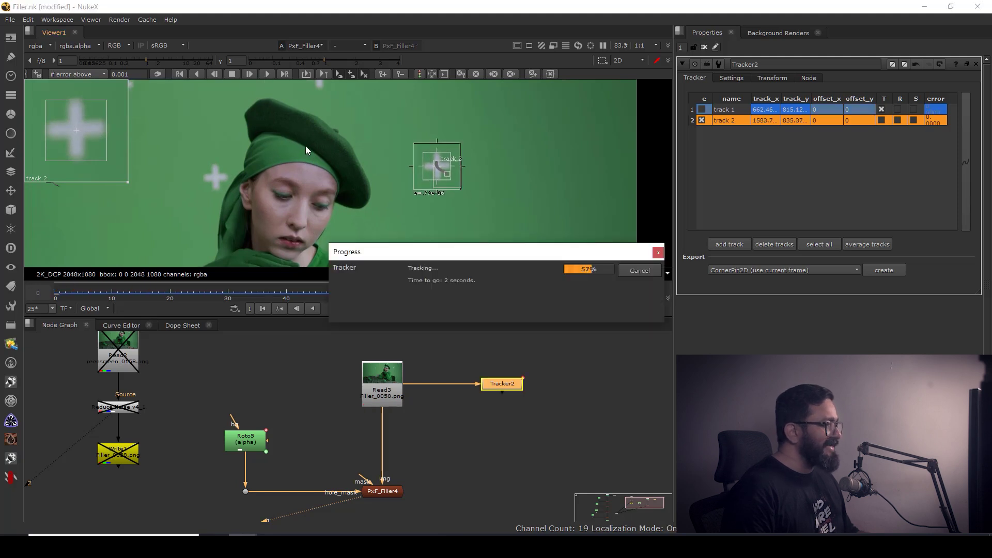
Open Roto5, draw a second ellipse around the plus marker to the right of the woman's head, and increase its feather
{"action": "scroll", "coordinate": [455, 464], "scroll_direction": "down", "scroll_amount": 2}
{"action": "left_click_drag", "start_coordinate": [432, 498], "coordinate": [476, 431]}
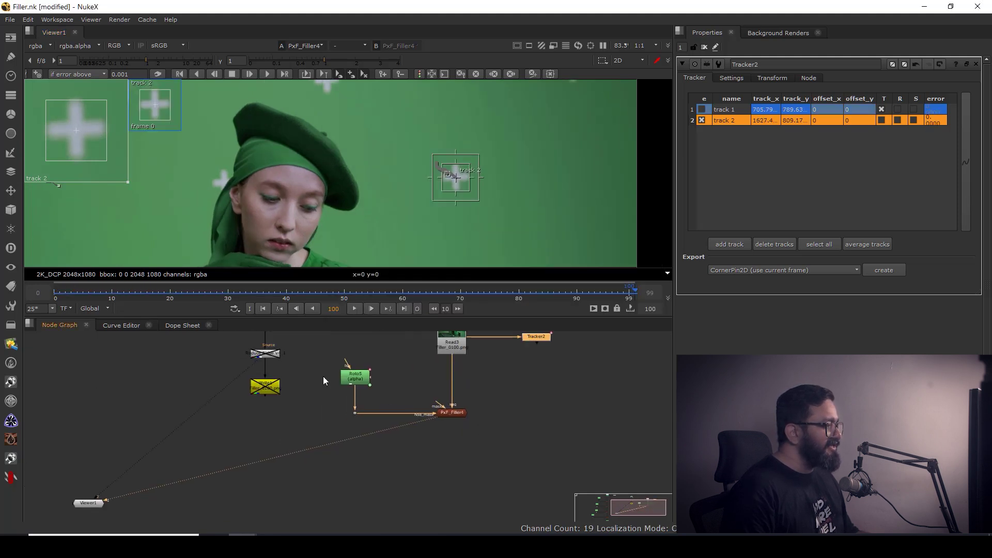
{"action": "left_click_drag", "start_coordinate": [385, 386], "coordinate": [388, 350]}
{"action": "scroll", "coordinate": [422, 390], "scroll_direction": "up", "scroll_amount": 2}
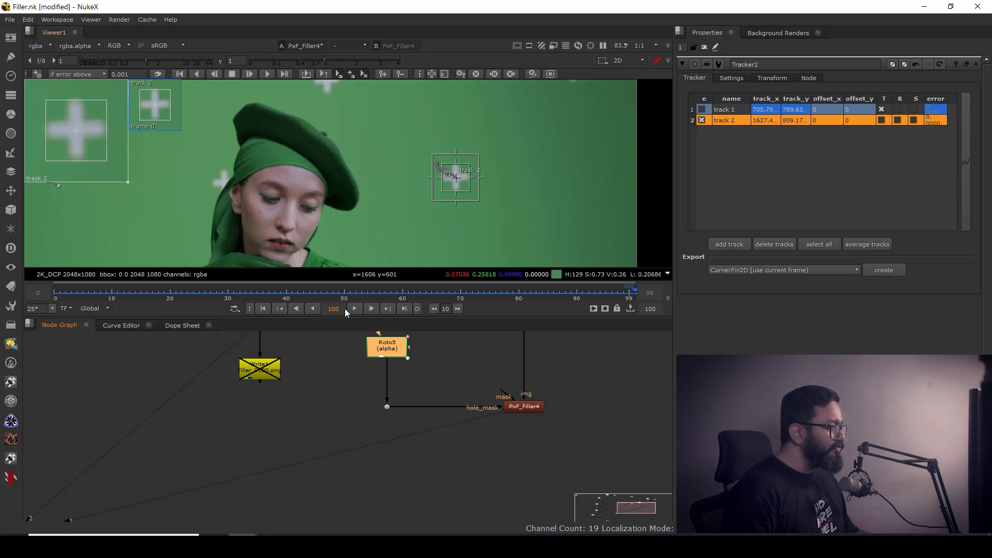
{"action": "double_click", "coordinate": [390, 351]}
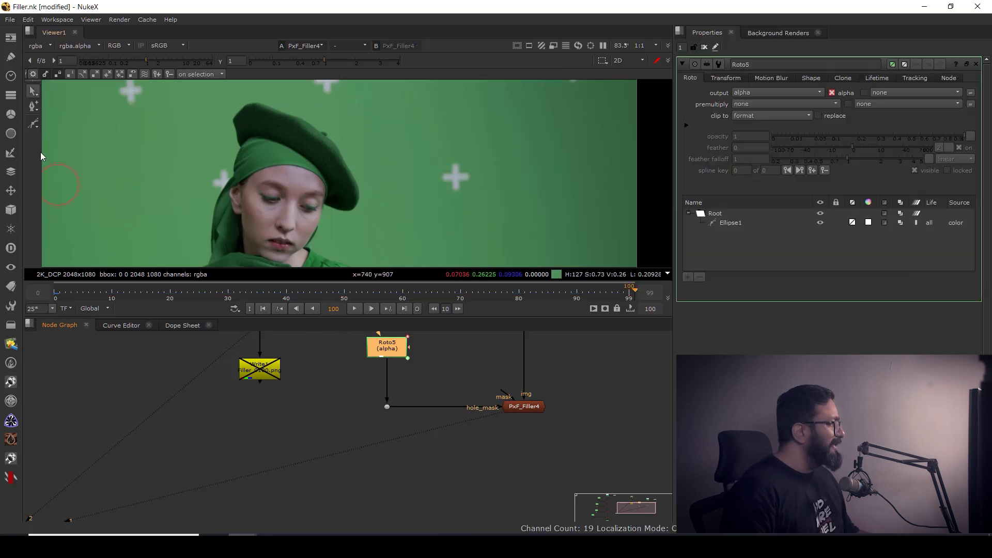
{"action": "right_click", "coordinate": [33, 124]}
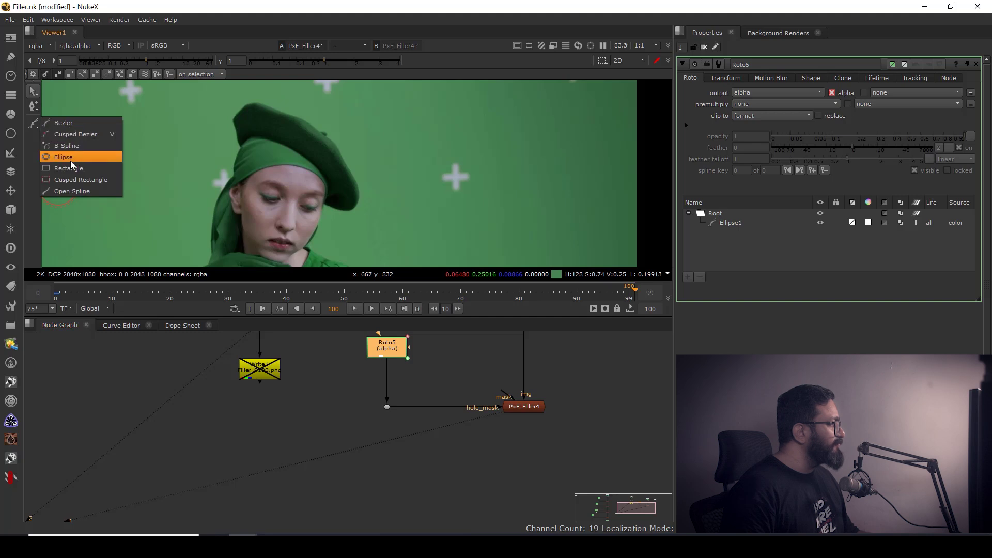
{"action": "left_click", "coordinate": [68, 159]}
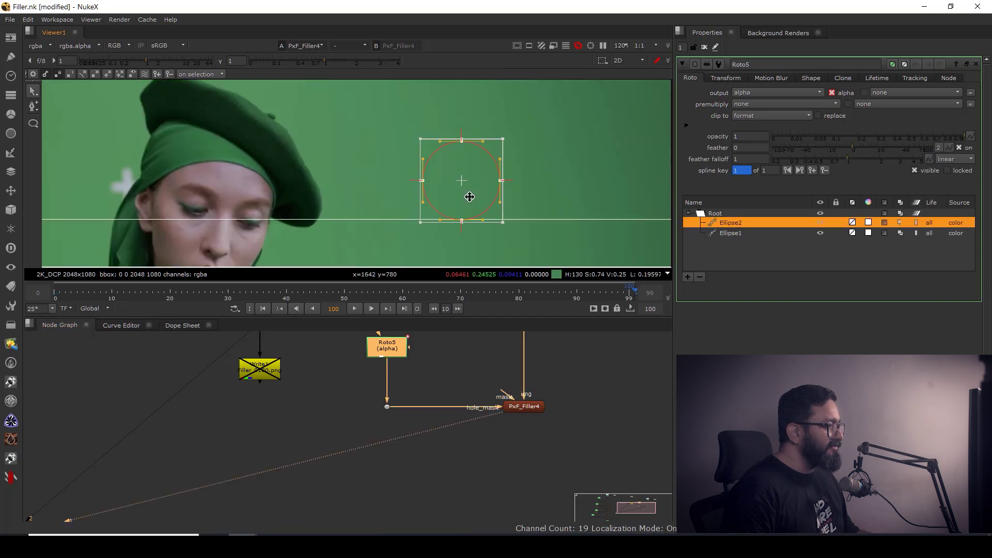
{"action": "left_click_drag", "start_coordinate": [469, 195], "coordinate": [468, 198]}
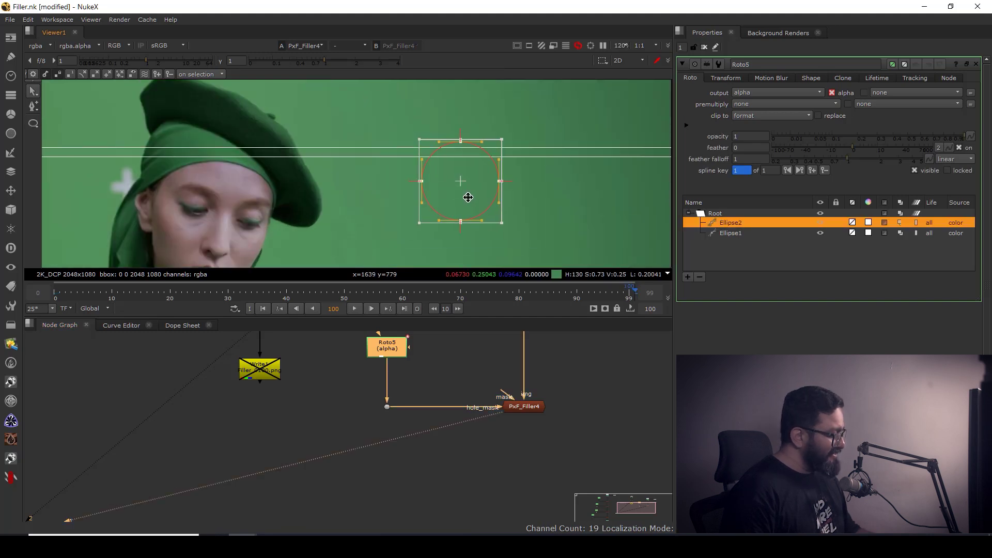
{"action": "key", "text": "e"}
{"action": "left_click", "coordinate": [570, 186]}
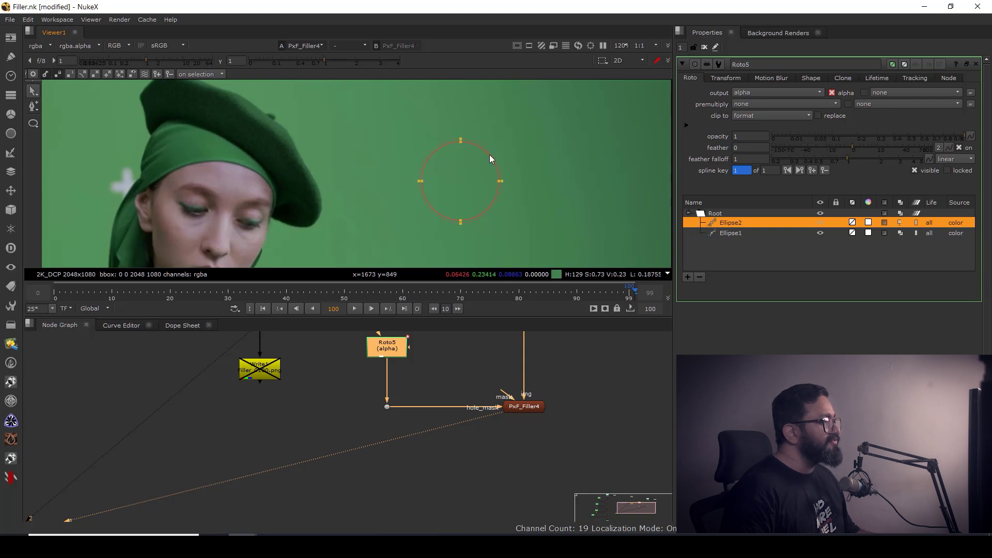
Link the new ellipse in Roto5 to track 2 of Tracker2
{"action": "right_click", "coordinate": [489, 154]}
{"action": "mouse_move", "coordinate": [516, 367]}
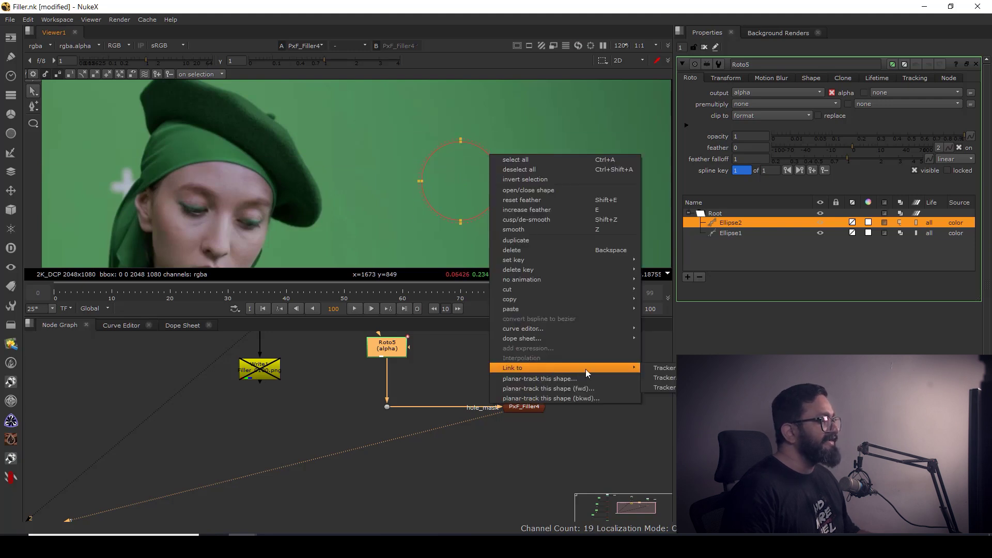
{"action": "left_click", "coordinate": [663, 378]}
Move the offset ellipse back over the marker to the right of the woman's head
{"action": "scroll", "coordinate": [538, 142], "scroll_direction": "down", "scroll_amount": 7}
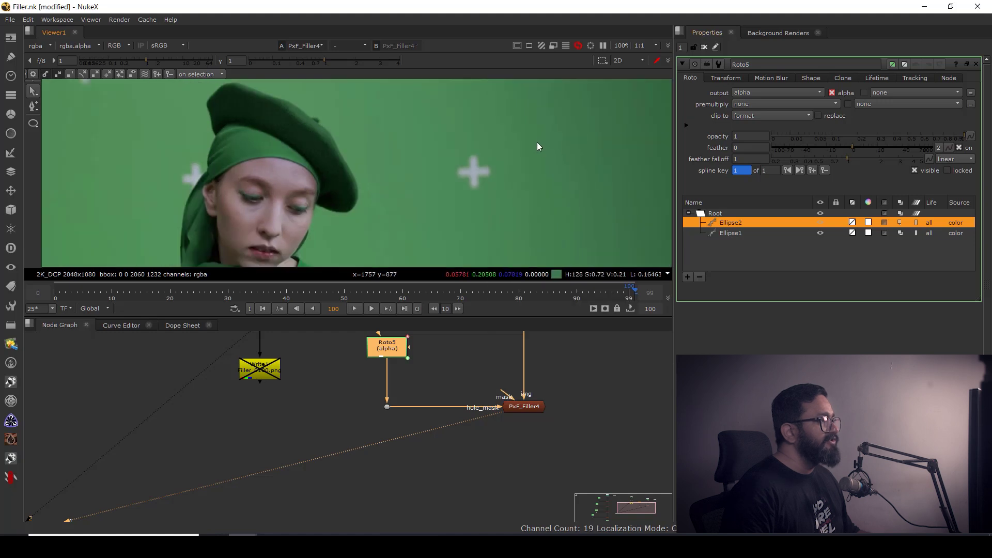
{"action": "left_click_drag", "start_coordinate": [563, 148], "coordinate": [389, 208]}
{"action": "scroll", "coordinate": [560, 202], "scroll_direction": "down", "scroll_amount": 2}
{"action": "scroll", "coordinate": [398, 205], "scroll_direction": "up", "scroll_amount": 1}
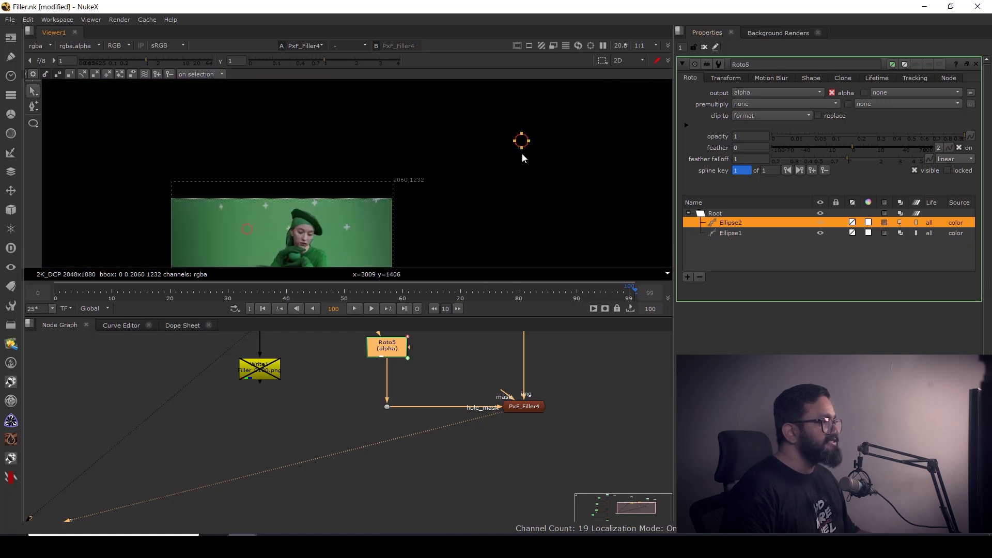
{"action": "left_click_drag", "start_coordinate": [522, 140], "coordinate": [341, 223]}
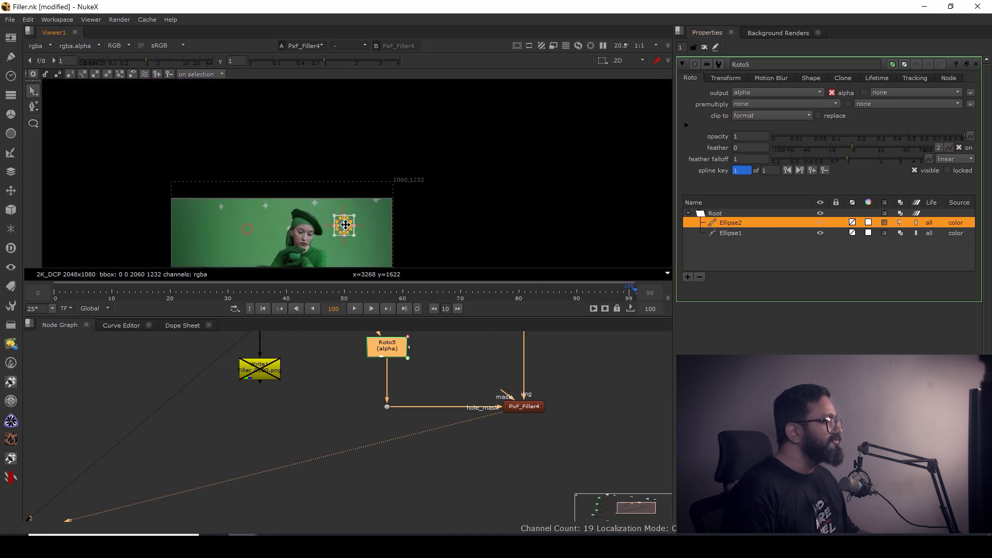
{"action": "scroll", "coordinate": [343, 229], "scroll_direction": "up", "scroll_amount": 4}
{"action": "scroll", "coordinate": [348, 235], "scroll_direction": "up", "scroll_amount": 3}
{"action": "left_click_drag", "start_coordinate": [367, 162], "coordinate": [382, 176]}
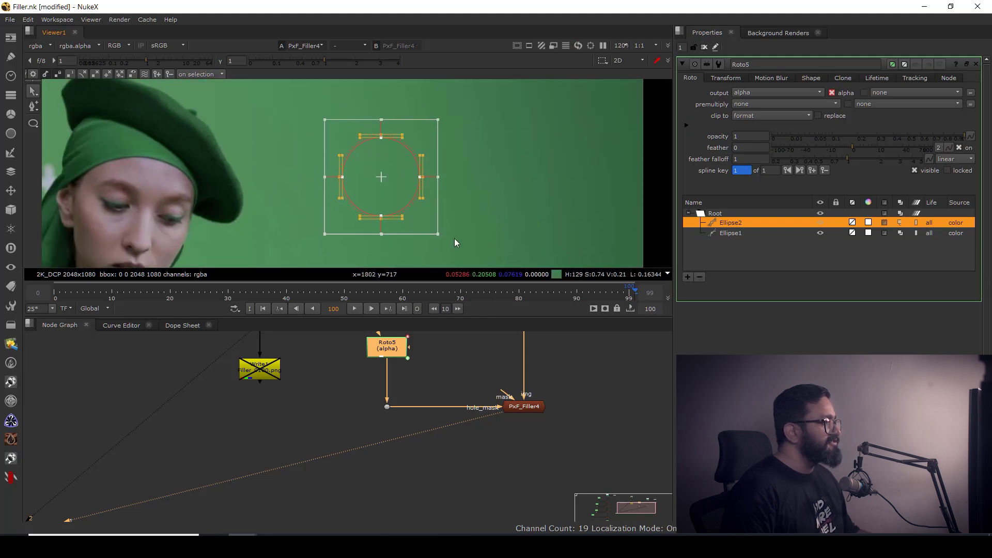
Examine both filled marker areas and the remaining plus markers, starting at the first frame and scrubbing through the shot
{"action": "left_click", "coordinate": [263, 309]}
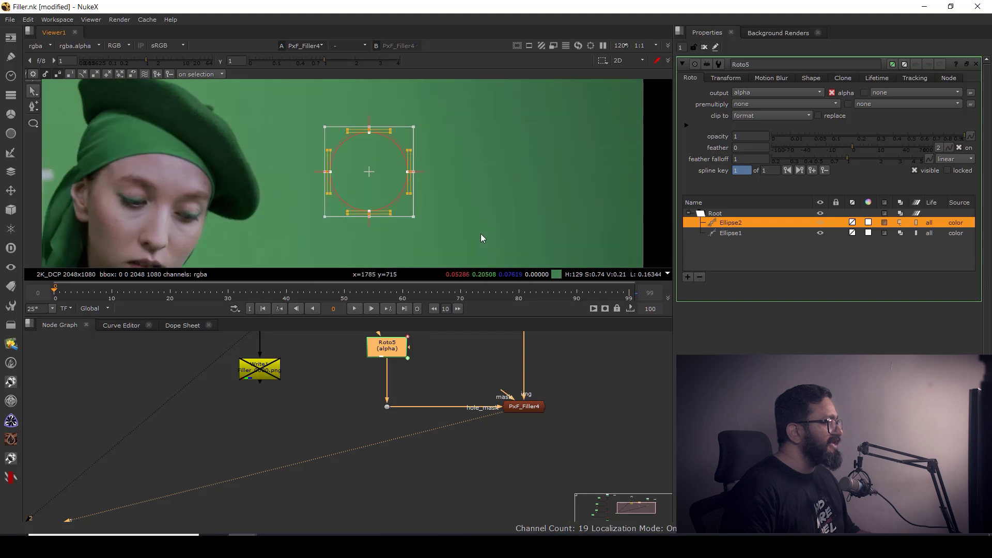
{"action": "scroll", "coordinate": [463, 209], "scroll_direction": "down", "scroll_amount": 4}
{"action": "left_click_drag", "start_coordinate": [471, 209], "coordinate": [519, 235]}
{"action": "left_click_drag", "start_coordinate": [364, 198], "coordinate": [445, 180]}
{"action": "left_click_drag", "start_coordinate": [514, 198], "coordinate": [421, 169]}
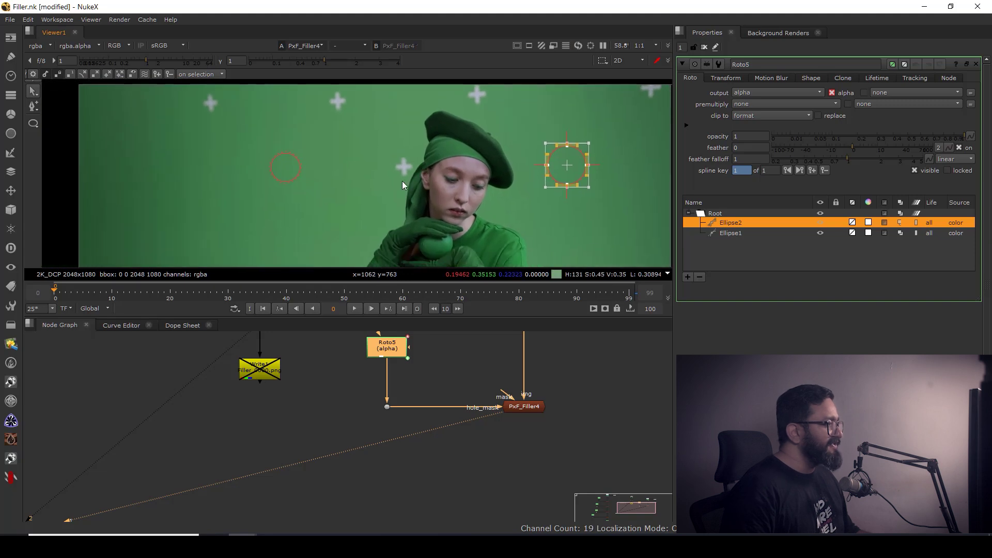
{"action": "left_click_drag", "start_coordinate": [333, 201], "coordinate": [408, 184]}
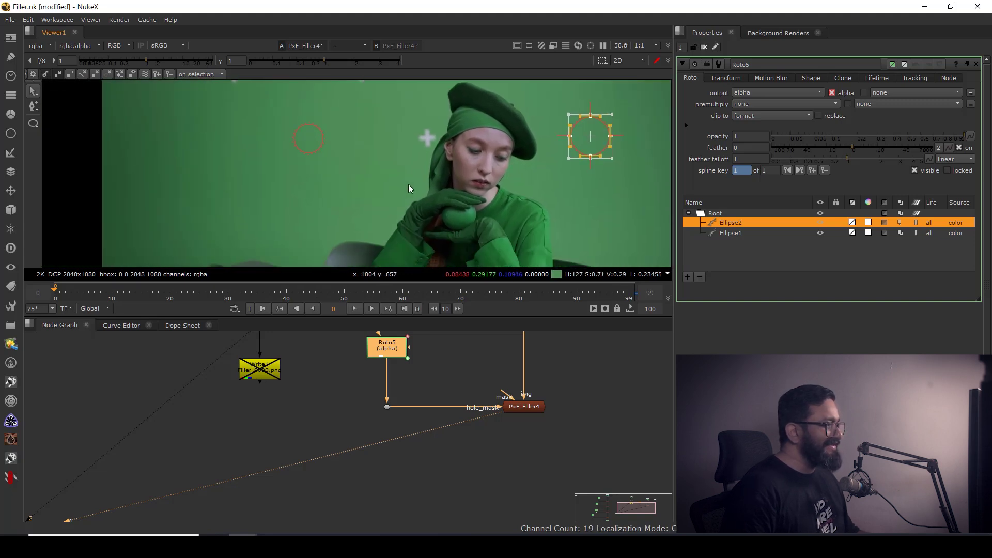
{"action": "scroll", "coordinate": [430, 172], "scroll_direction": "up", "scroll_amount": 5}
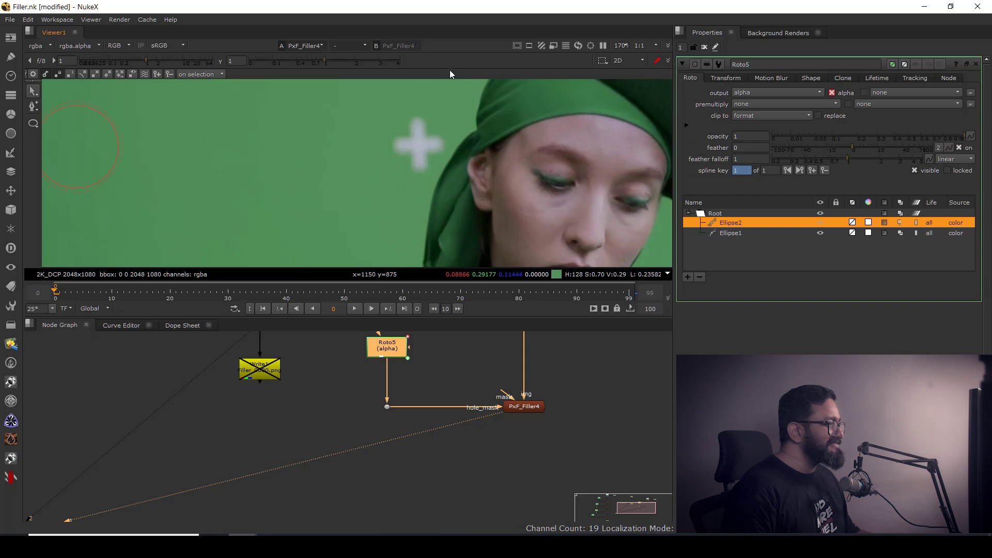
{"action": "scroll", "coordinate": [437, 127], "scroll_direction": "down", "scroll_amount": 6}
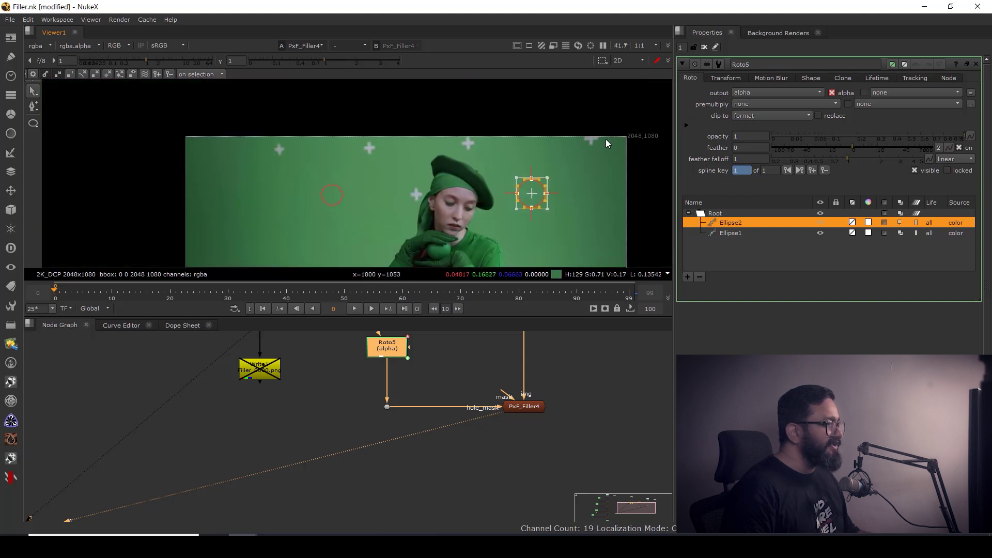
{"action": "scroll", "coordinate": [499, 153], "scroll_direction": "up", "scroll_amount": 3}
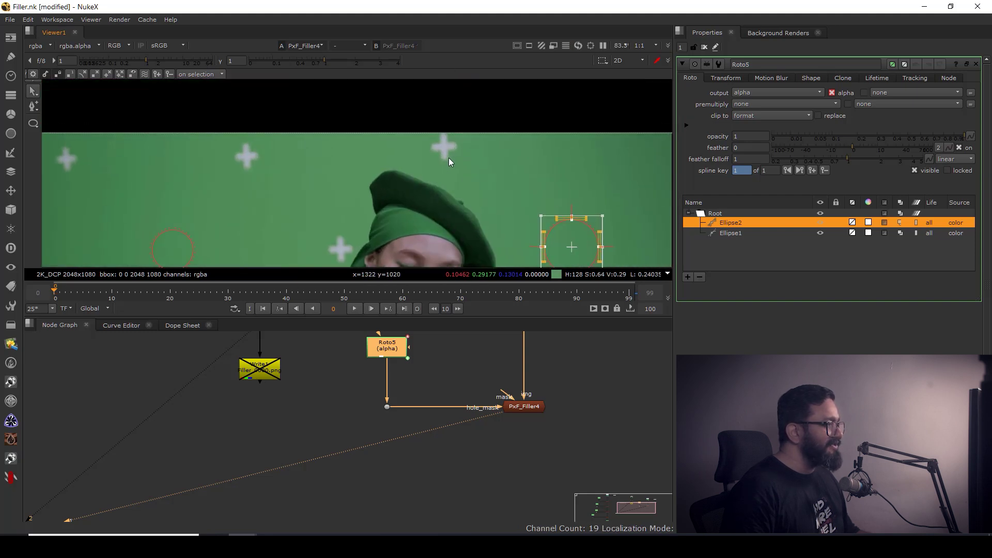
{"action": "left_click_drag", "start_coordinate": [468, 158], "coordinate": [493, 148]}
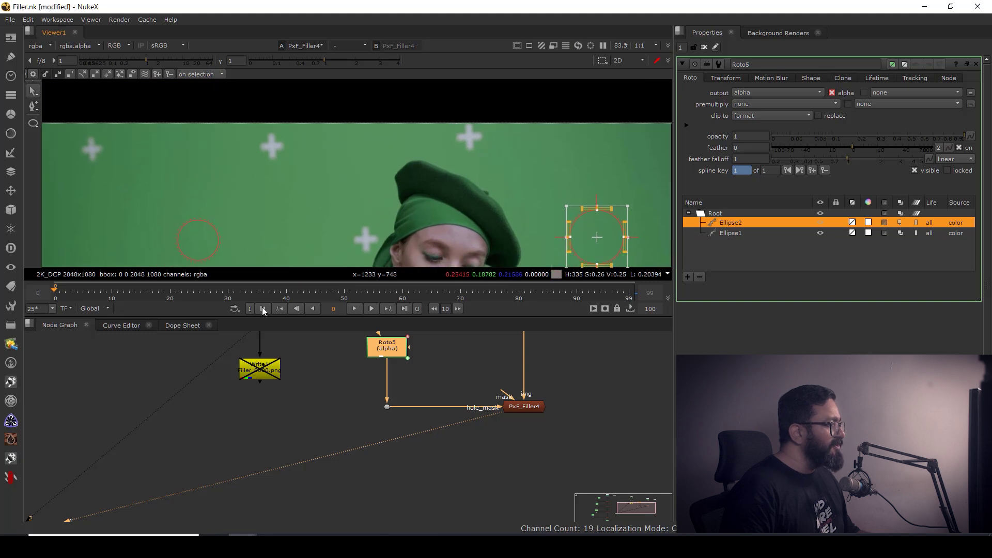
{"action": "left_click_drag", "start_coordinate": [148, 296], "coordinate": [252, 297]}
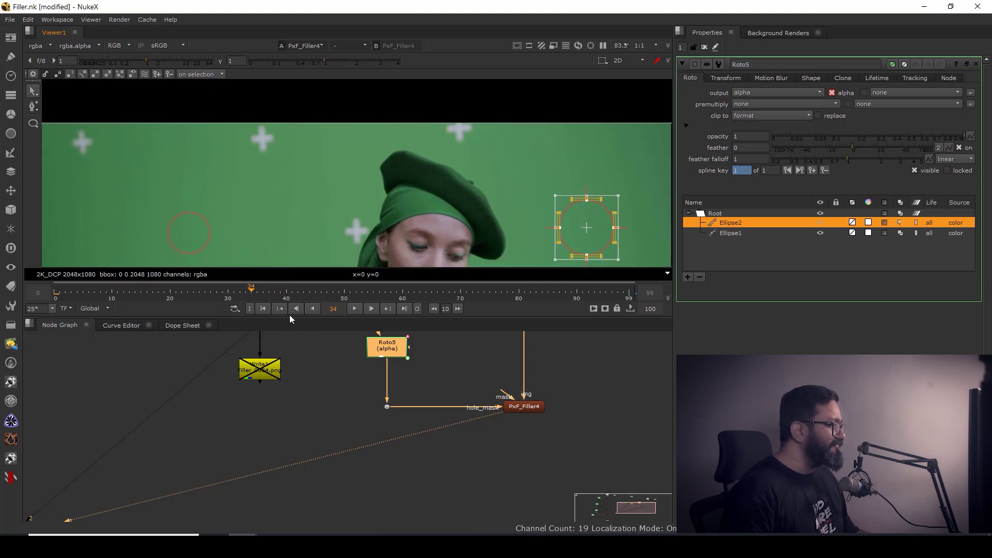
In Tracker2, add a third track point at frame 0 on the second upper-row marker from the left and track it forward
{"action": "left_click", "coordinate": [263, 308]}
{"action": "scroll", "coordinate": [472, 441], "scroll_direction": "down", "scroll_amount": 2}
{"action": "left_click", "coordinate": [515, 360]}
{"action": "double_click", "coordinate": [520, 358]}
{"action": "scroll", "coordinate": [362, 180], "scroll_direction": "up", "scroll_amount": 4}
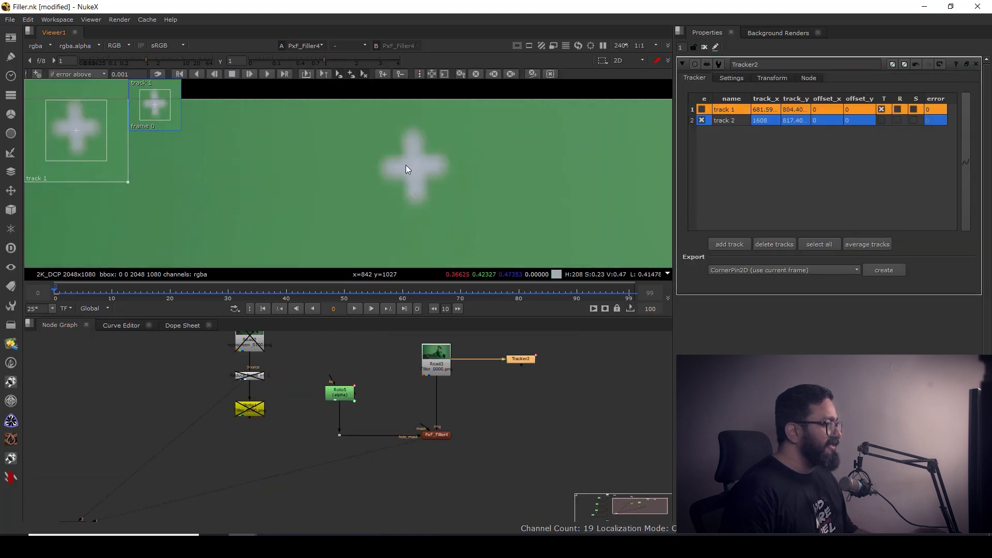
{"action": "scroll", "coordinate": [413, 169], "scroll_direction": "down", "scroll_amount": 1}
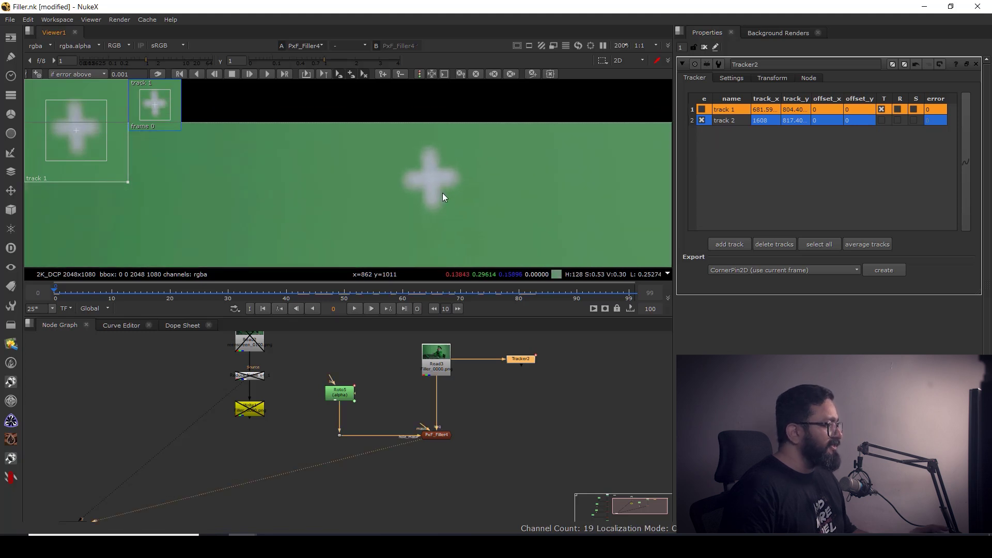
{"action": "left_click", "coordinate": [432, 181], "text": "ctrl+alt"}
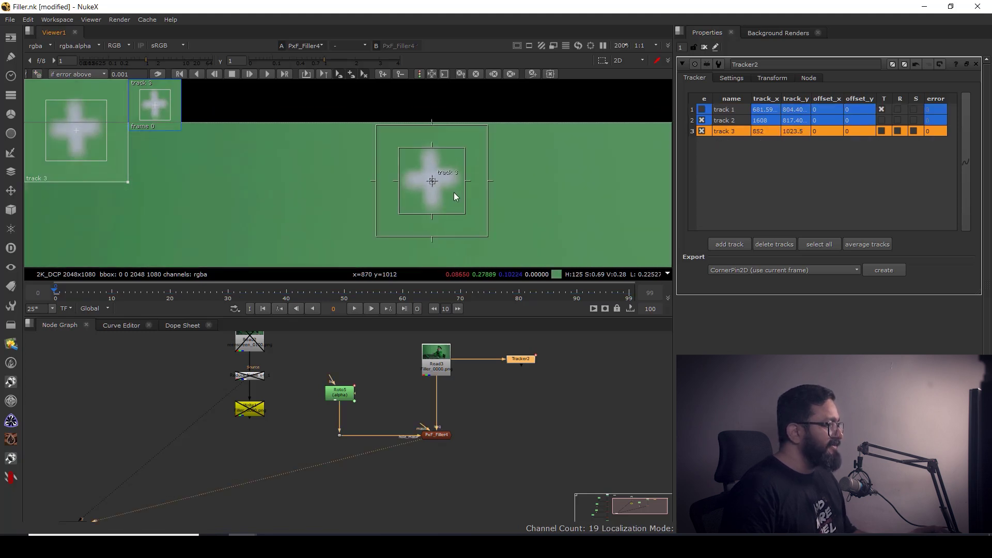
{"action": "left_click", "coordinate": [267, 74]}
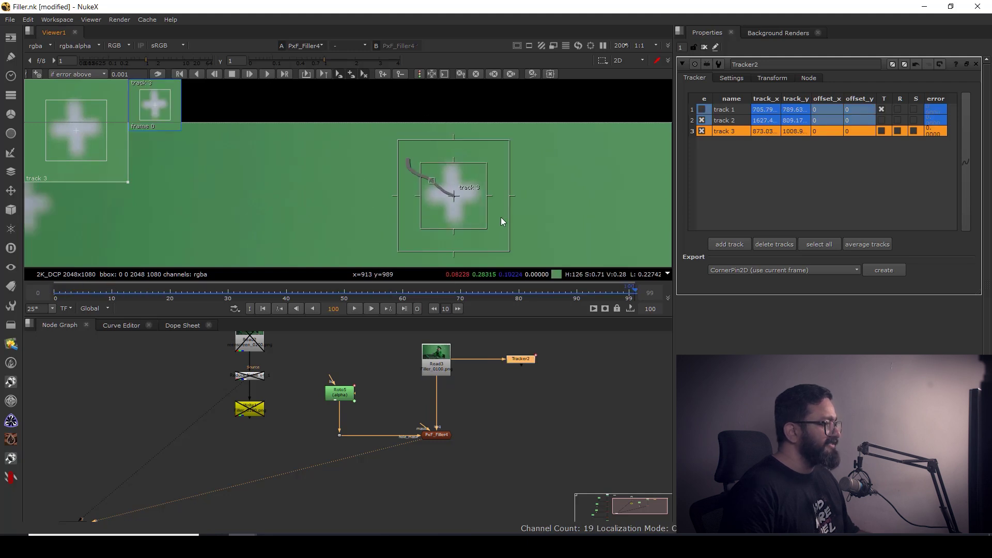
Create a separate Roto node and draw an ellipse around the newly tracked upper-row marker
{"action": "scroll", "coordinate": [501, 217], "scroll_direction": "down", "scroll_amount": 2}
{"action": "left_click_drag", "start_coordinate": [438, 449], "coordinate": [450, 421]}
{"action": "left_click", "coordinate": [358, 363]}
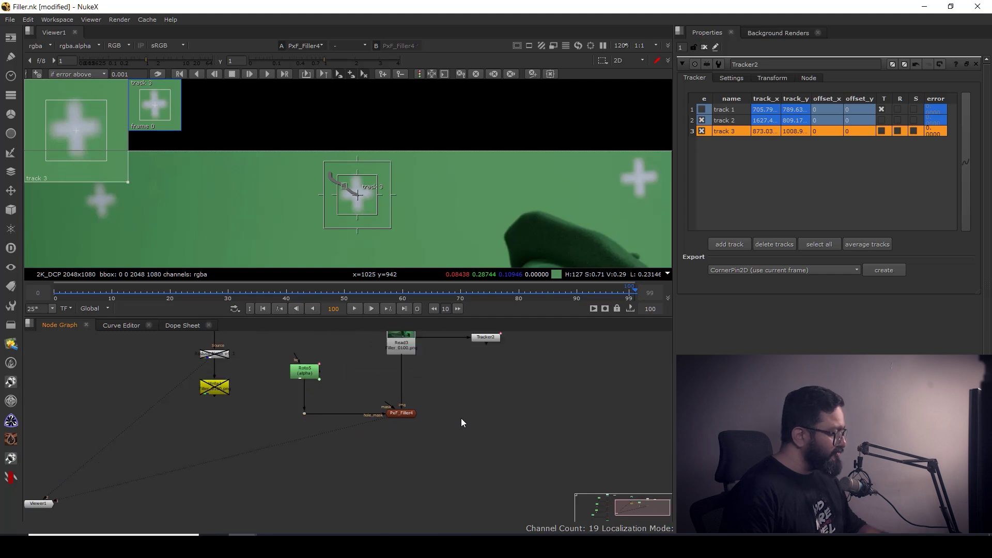
{"action": "key", "text": "o"}
{"action": "left_click_drag", "start_coordinate": [330, 169], "coordinate": [387, 227]}
{"action": "left_click", "coordinate": [350, 224]}
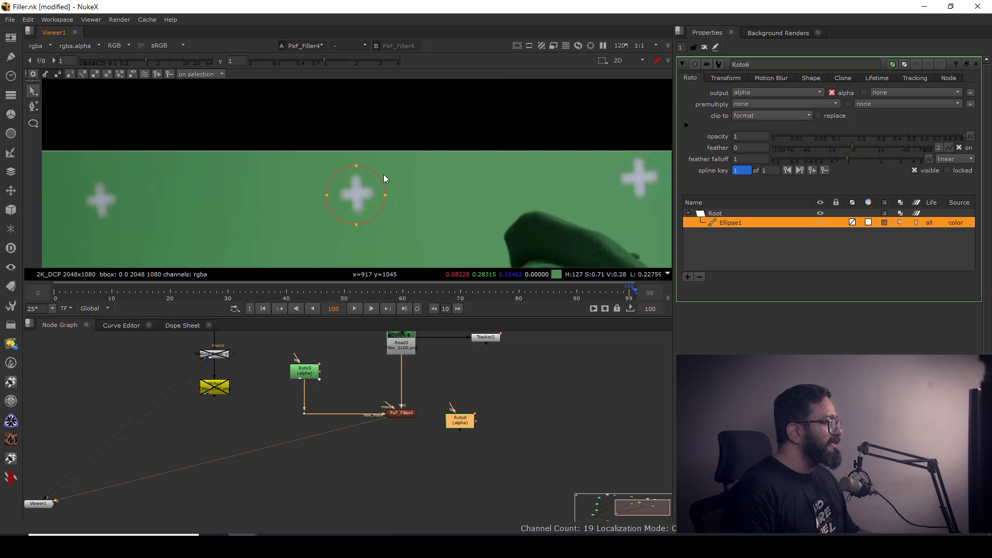
Link the ellipse in Roto6 to track 3 of Tracker2
{"action": "right_click", "coordinate": [379, 175]}
{"action": "mouse_move", "coordinate": [424, 388]}
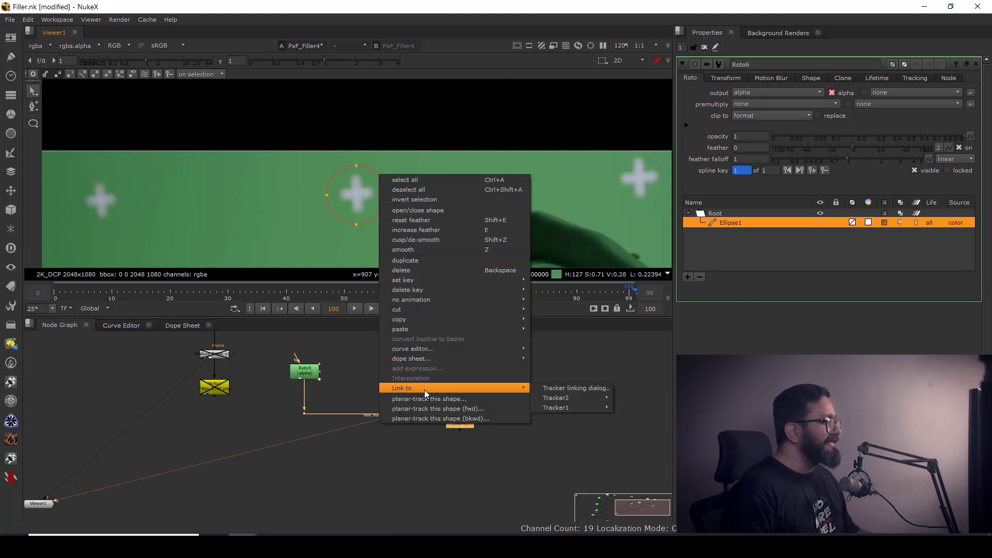
{"action": "mouse_move", "coordinate": [573, 398]}
{"action": "left_click", "coordinate": [647, 449]}
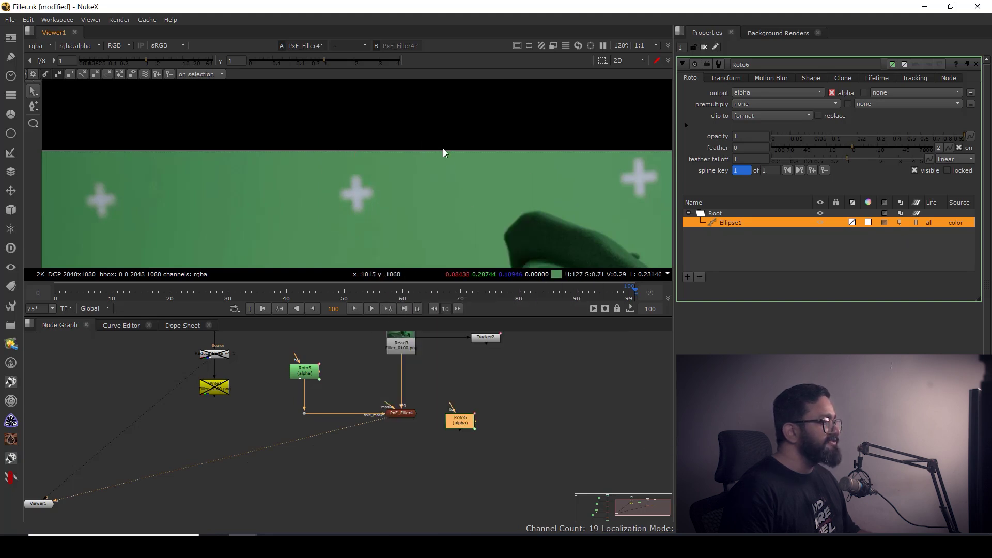
Move the linked Roto6 ellipse back so it is centred over the upper-row marker
{"action": "scroll", "coordinate": [513, 183], "scroll_direction": "down", "scroll_amount": 10}
{"action": "scroll", "coordinate": [443, 139], "scroll_direction": "up", "scroll_amount": 2}
{"action": "left_click_drag", "start_coordinate": [480, 115], "coordinate": [385, 223]}
{"action": "scroll", "coordinate": [385, 223], "scroll_direction": "up", "scroll_amount": 8}
{"action": "scroll", "coordinate": [386, 223], "scroll_direction": "up", "scroll_amount": 1}
{"action": "mouse_move", "coordinate": [358, 191]}
{"action": "left_mouse_down"}
{"action": "mouse_move", "coordinate": [423, 206]}
{"action": "mouse_move", "coordinate": [388, 202]}
{"action": "left_mouse_up"}
{"action": "scroll", "coordinate": [421, 206], "scroll_direction": "up", "scroll_amount": 3}
Add another PxF_Filler node and connect its img input to PxF_Filler4
{"action": "left_click", "coordinate": [412, 438]}
{"action": "key", "text": "Tab"}
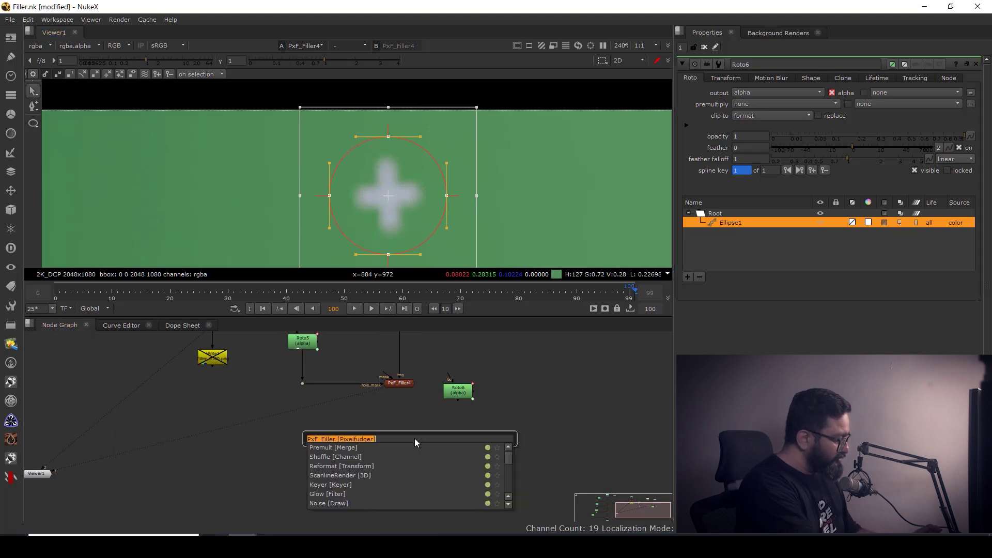
{"action": "type", "text": "pxf"}
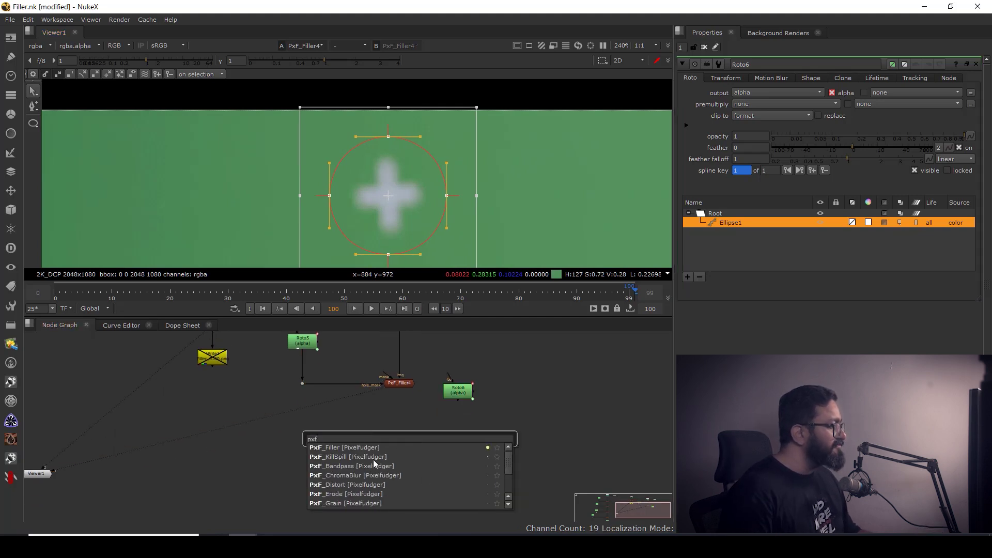
{"action": "left_click", "coordinate": [365, 448]}
{"action": "scroll", "coordinate": [408, 432], "scroll_direction": "up", "scroll_amount": 2}
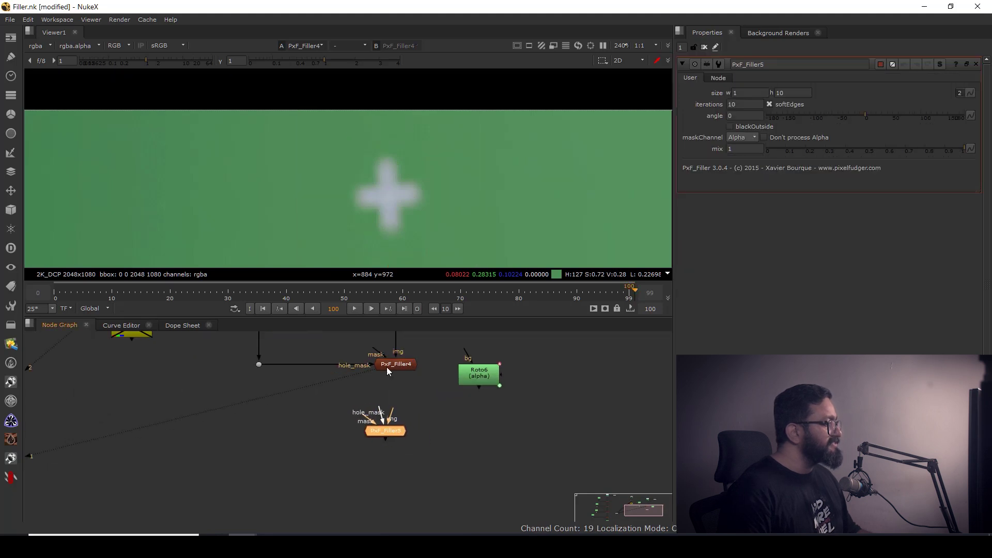
{"action": "left_click_drag", "start_coordinate": [390, 364], "coordinate": [392, 364]}
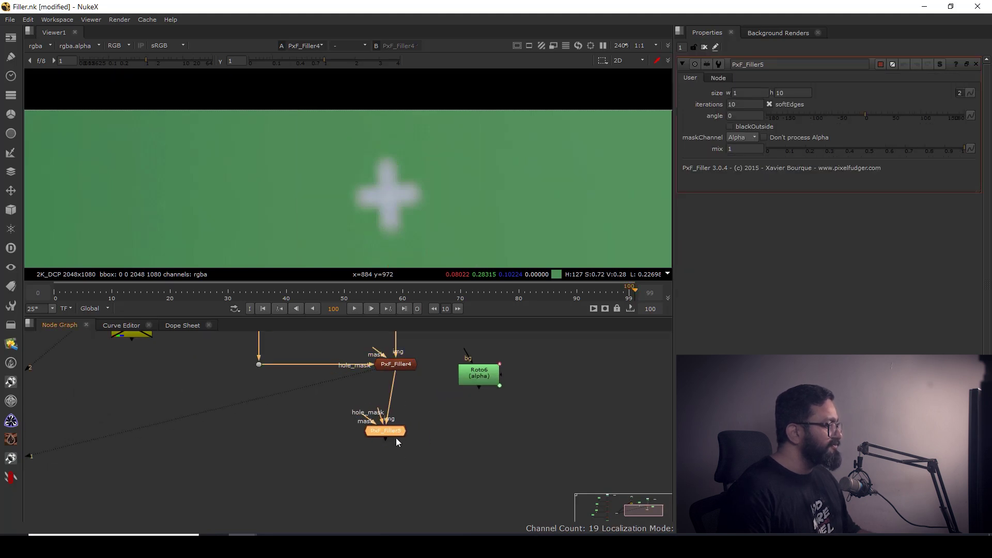
Connect Roto6 through a Dot to the hole_mask input of PxF_Filler5, align the nodes and view the filler's output
{"action": "left_click_drag", "start_coordinate": [401, 450], "coordinate": [537, 357]}
{"action": "left_click_drag", "start_coordinate": [469, 406], "coordinate": [533, 454]}
{"action": "left_click_drag", "start_coordinate": [476, 425], "coordinate": [257, 513]}
{"action": "key", "text": "1"}
{"action": "left_click", "coordinate": [361, 460]}
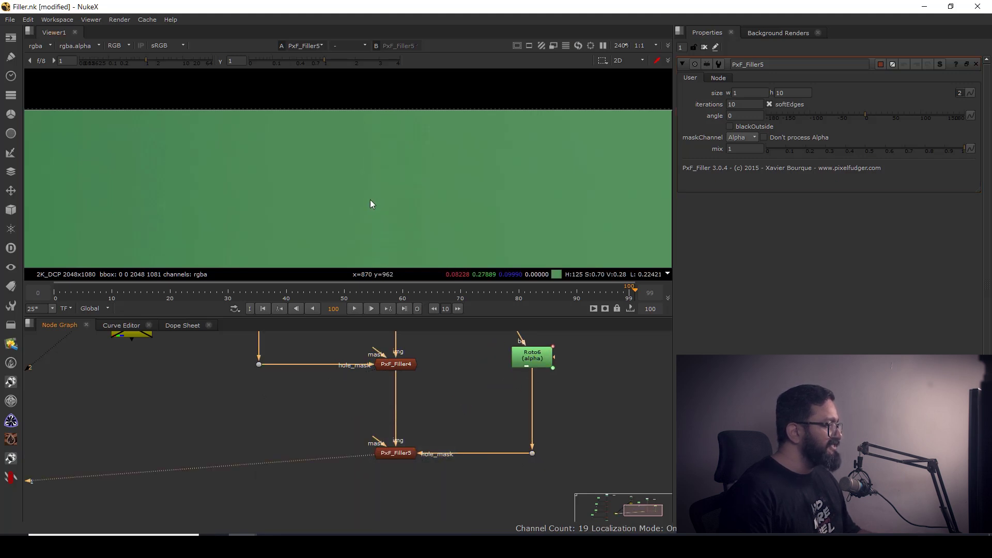
Open Roto6 and examine the filled upper-row marker area up close at frame 42
{"action": "double_click", "coordinate": [532, 357]}
{"action": "scroll", "coordinate": [396, 205], "scroll_direction": "down", "scroll_amount": 3}
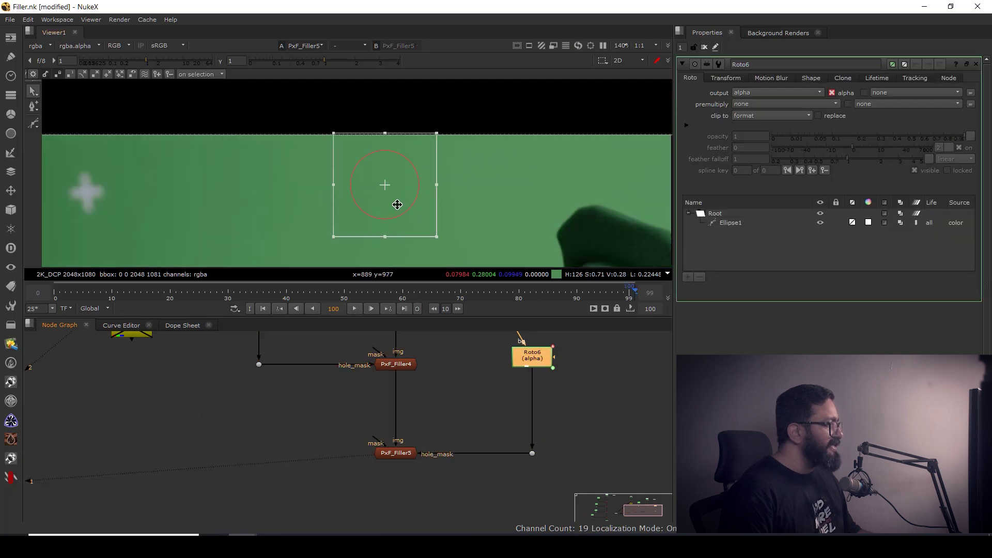
{"action": "left_click_drag", "start_coordinate": [421, 292], "coordinate": [298, 290]}
{"action": "scroll", "coordinate": [383, 222], "scroll_direction": "up", "scroll_amount": 3}
{"action": "left_click_drag", "start_coordinate": [377, 176], "coordinate": [463, 223]}
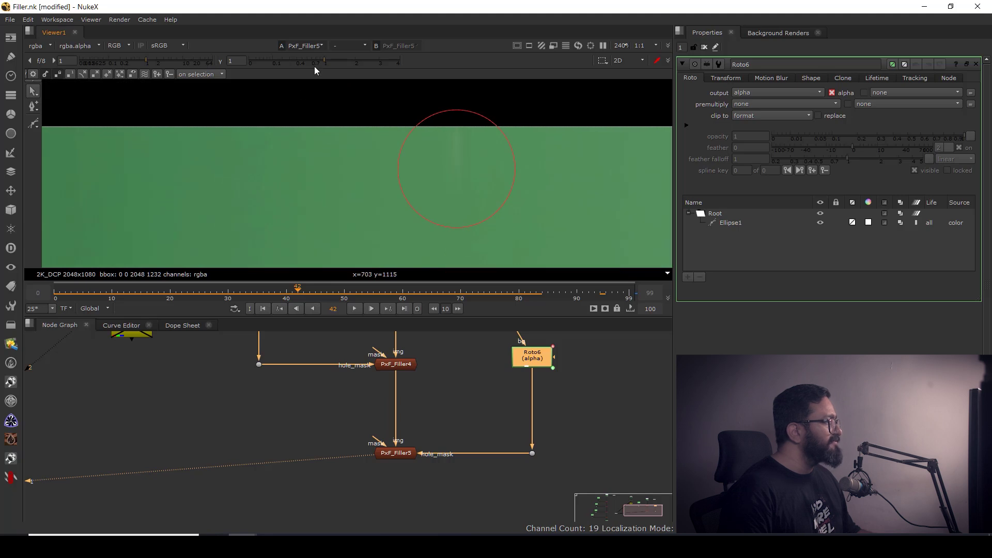
Lower the viewer gamma to 0.8 and check the filled upper-row marker area around frames 42 to 47
{"action": "left_click_drag", "start_coordinate": [323, 61], "coordinate": [317, 63]}
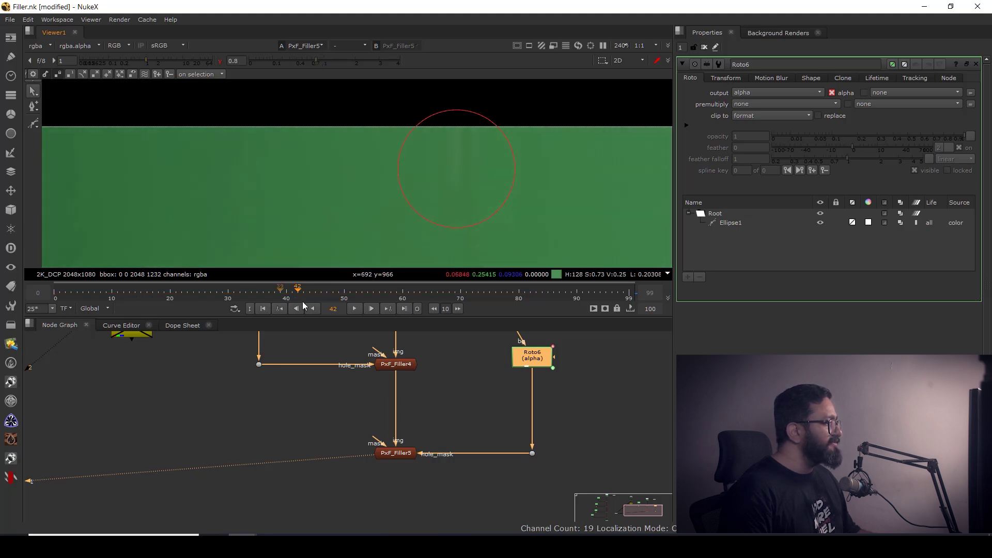
{"action": "left_click_drag", "start_coordinate": [302, 296], "coordinate": [329, 296]}
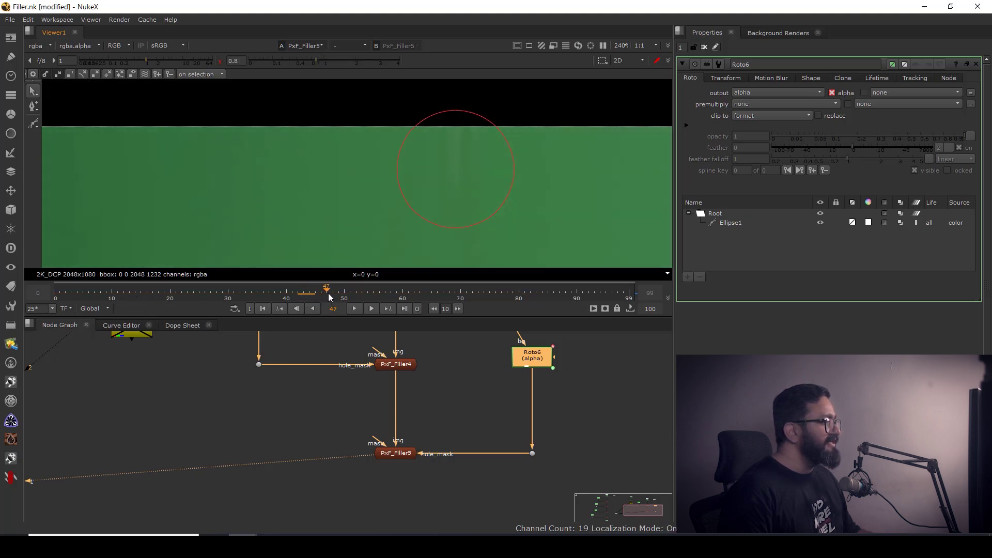
{"action": "left_click_drag", "start_coordinate": [268, 297], "coordinate": [311, 317]}
Open the properties of PxF_Filler5 and set its size to width 3 and height 4
{"action": "left_click_drag", "start_coordinate": [415, 467], "coordinate": [405, 443]}
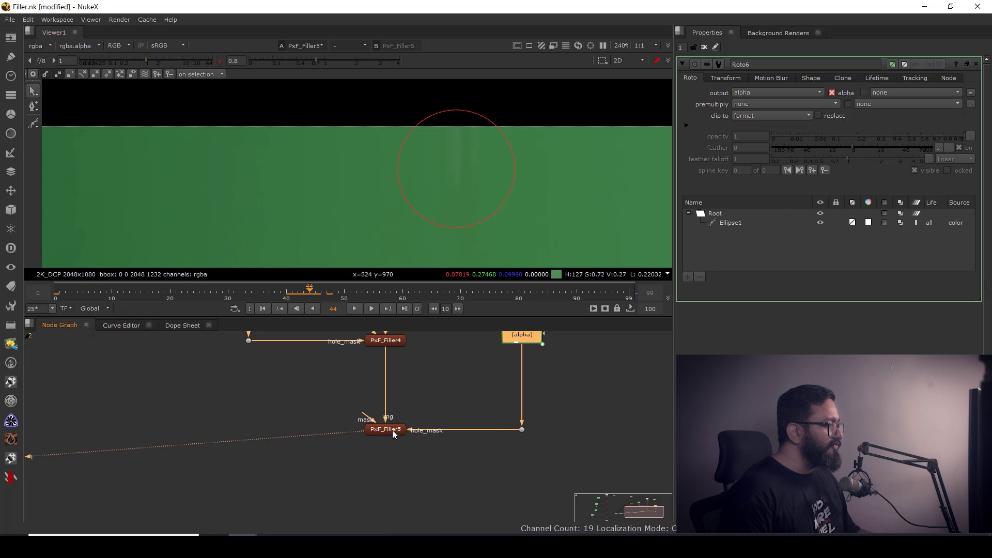
{"action": "double_click", "coordinate": [392, 429]}
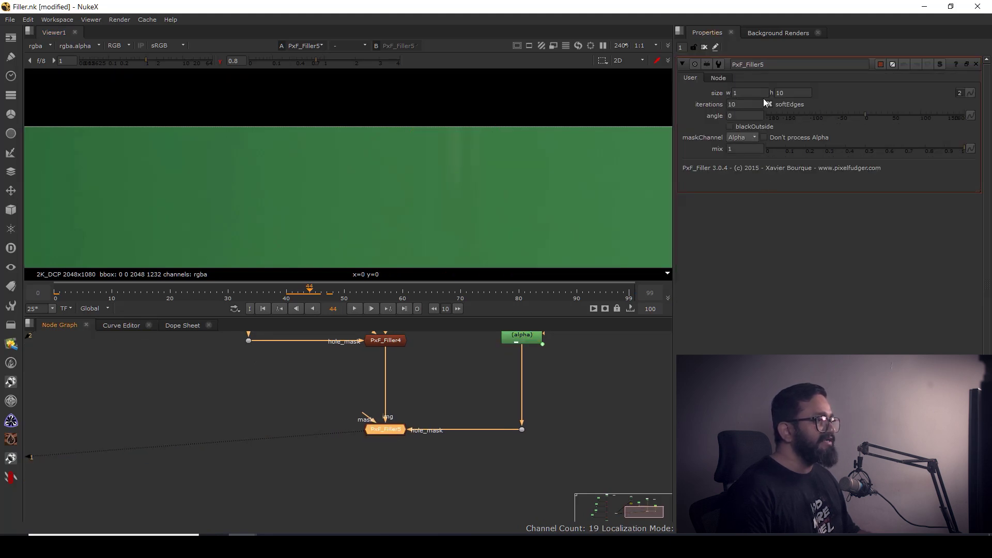
{"action": "left_click", "coordinate": [733, 94]}
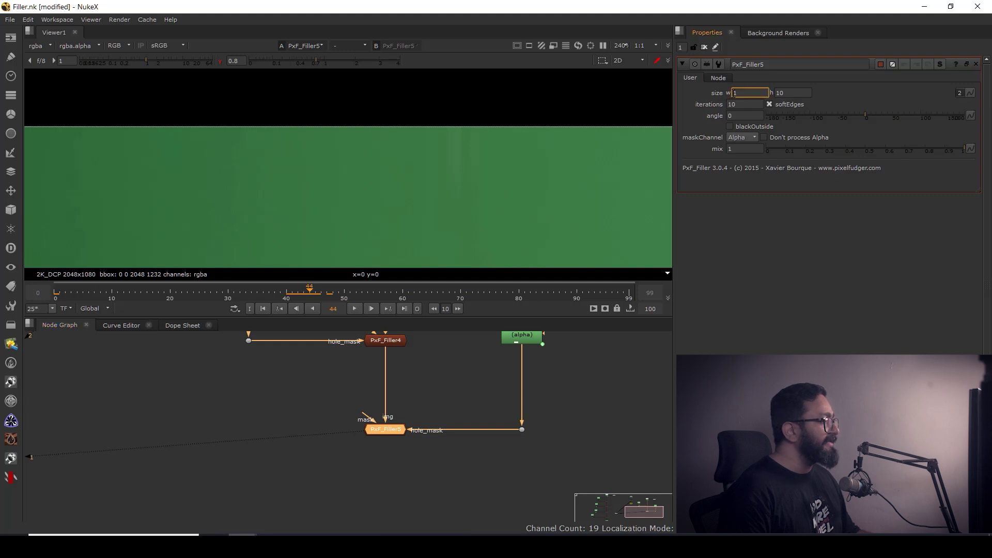
{"action": "type", "text": "3"}
{"action": "key", "text": "Return"}
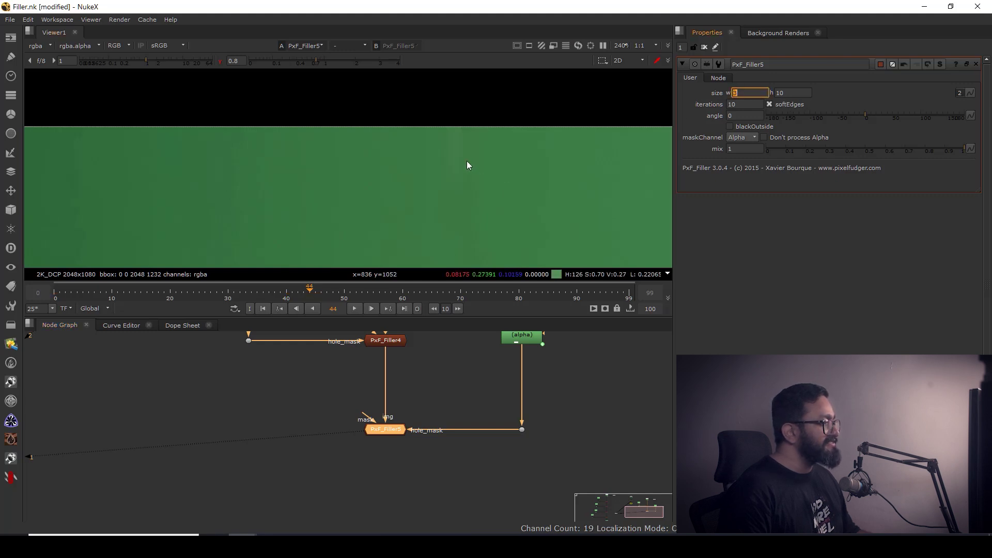
{"action": "key", "text": "Return"}
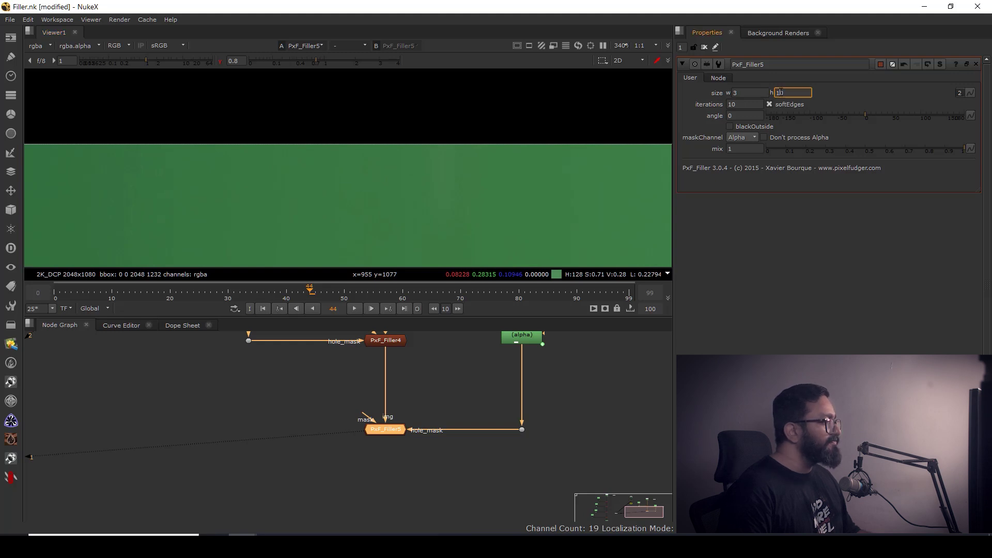
{"action": "type", "text": "7"}
{"action": "key", "text": "Down"}
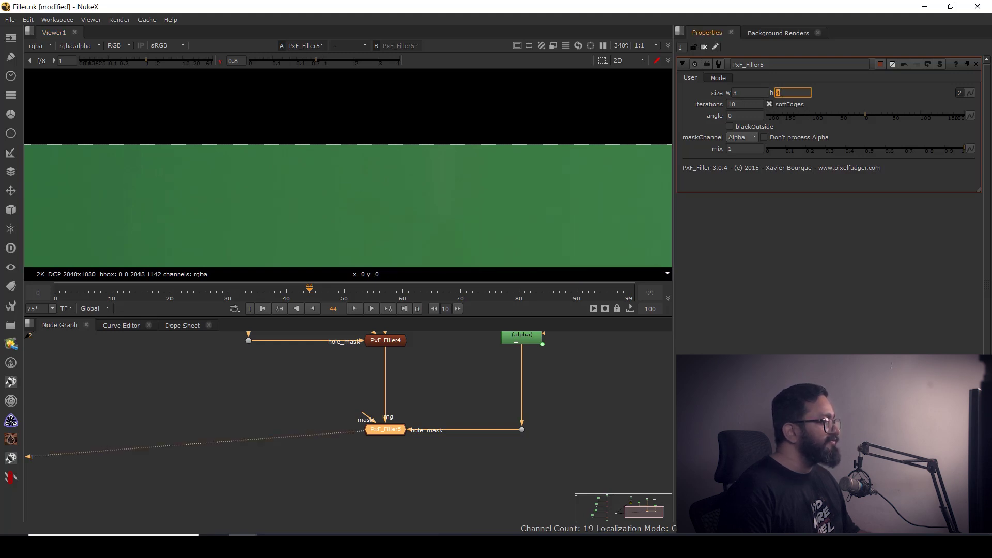
{"action": "key", "text": "Down"}
{"action": "key", "text": "Up"}
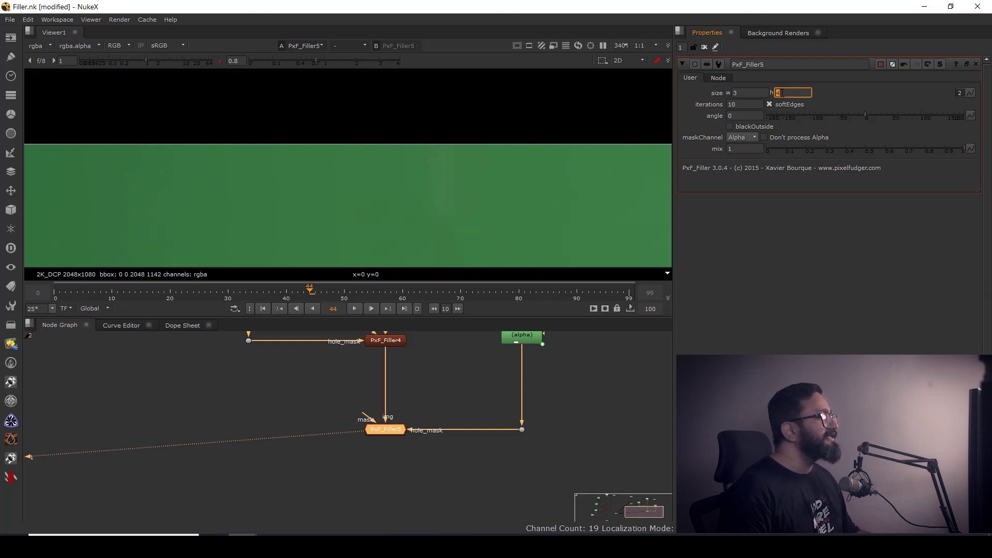
Check the nodes around PxF_Filler5 and return the viewer to PxF_Filler5's output
{"action": "scroll", "coordinate": [411, 393], "scroll_direction": "down", "scroll_amount": 1}
{"action": "left_click_drag", "start_coordinate": [408, 426], "coordinate": [406, 477]}
{"action": "left_click_drag", "start_coordinate": [418, 367], "coordinate": [343, 423]}
{"action": "key", "text": "1"}
{"action": "left_click", "coordinate": [415, 398]}
{"action": "left_click_drag", "start_coordinate": [415, 398], "coordinate": [331, 480]}
{"action": "key", "text": "1"}
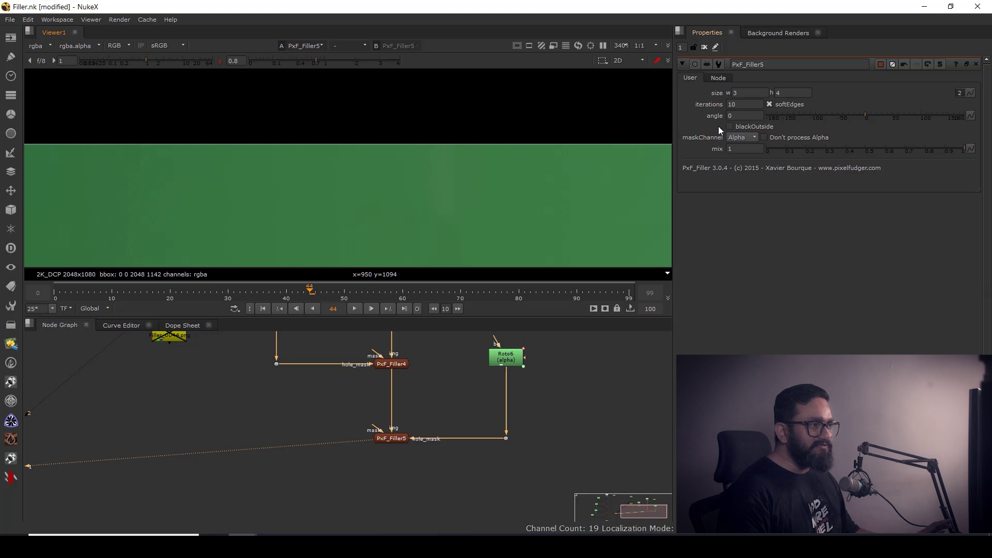
Set PxF_Filler5's size to width 6 and height 3 while checking the filled area
{"action": "scroll", "coordinate": [424, 150], "scroll_direction": "up", "scroll_amount": 3}
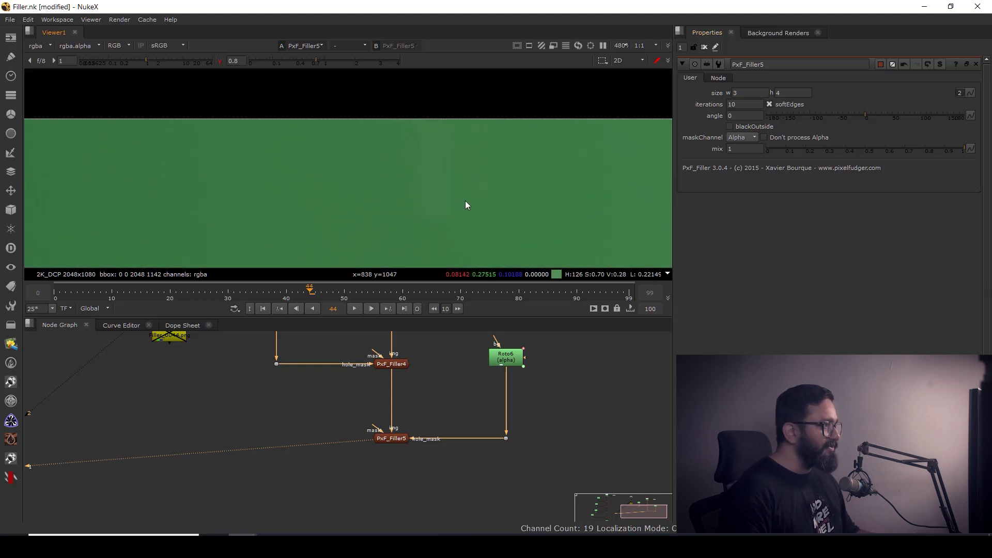
{"action": "key", "text": "Down"}
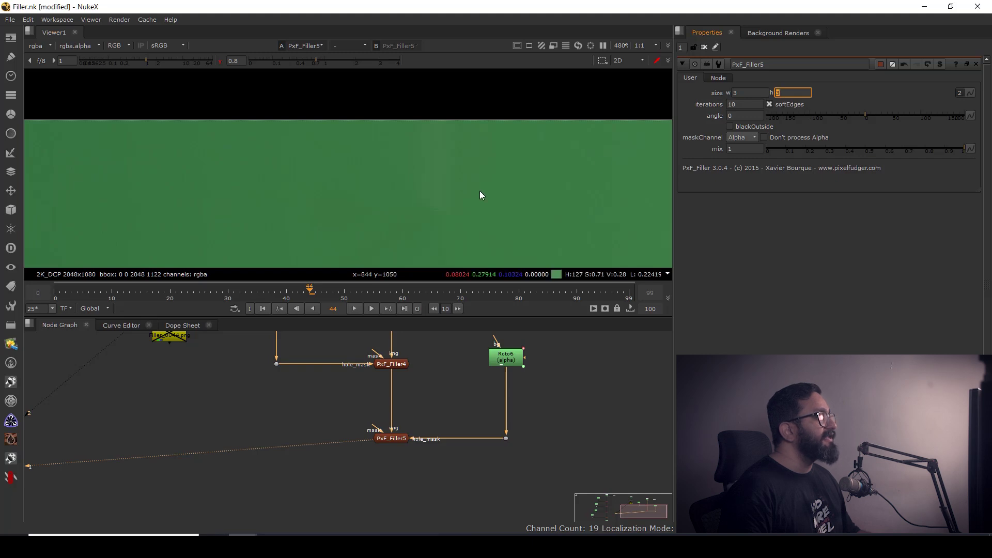
{"action": "scroll", "coordinate": [423, 184], "scroll_direction": "down", "scroll_amount": 4}
{"action": "left_click", "coordinate": [735, 93]}
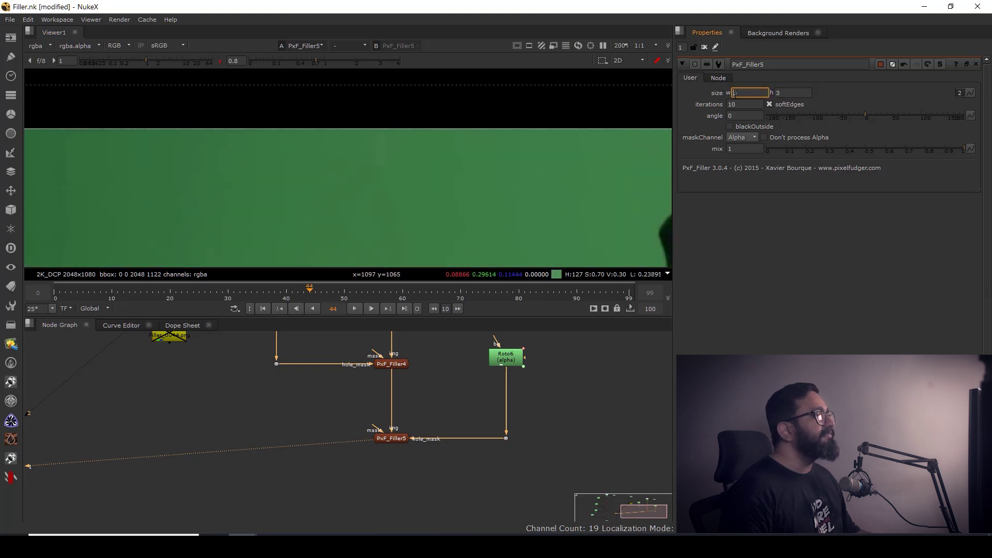
{"action": "double_click", "coordinate": [735, 94]}
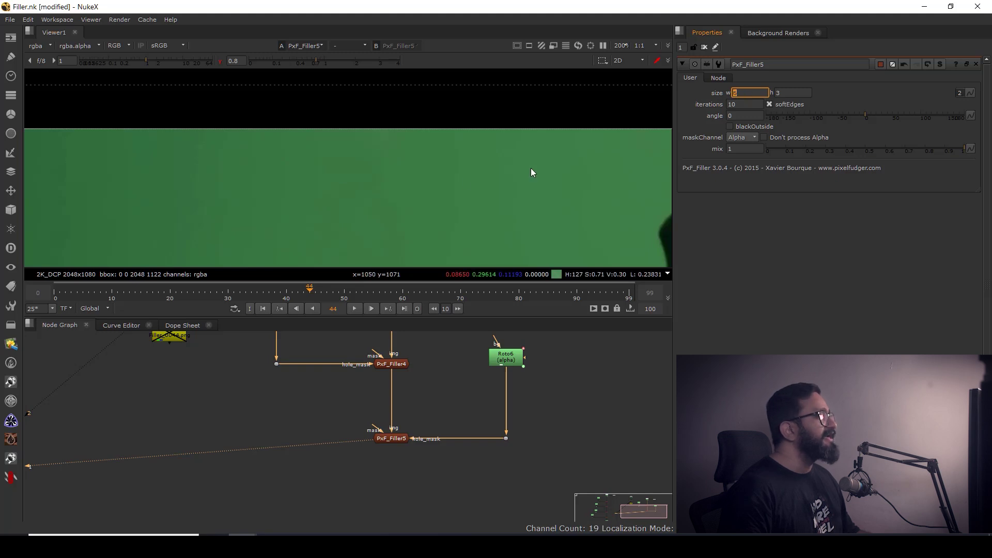
Reset the viewer gamma to 1, load PxF_Filler4 as the comparison input and examine the remaining marker beside the woman's head
{"action": "scroll", "coordinate": [453, 185], "scroll_direction": "down", "scroll_amount": 6}
{"action": "left_click_drag", "start_coordinate": [428, 185], "coordinate": [424, 183]}
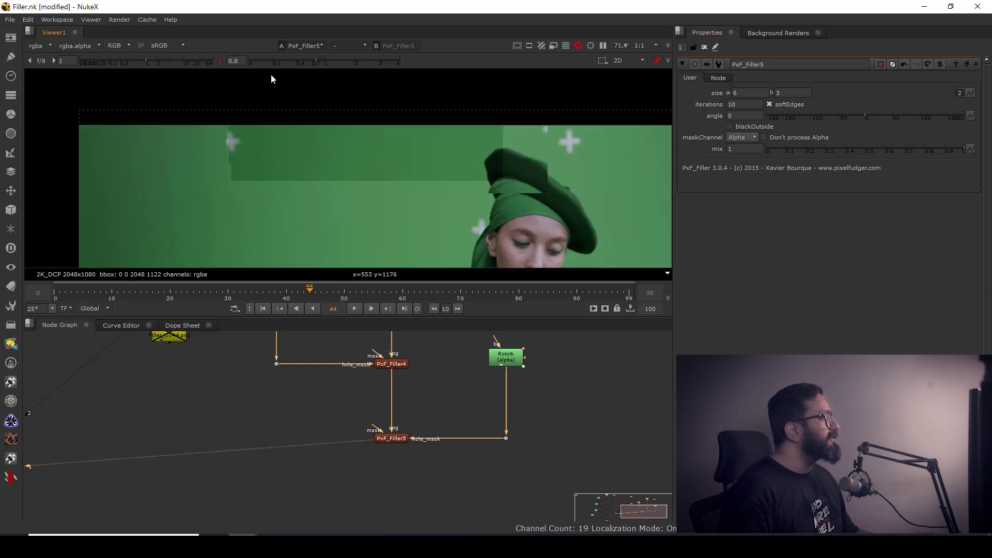
{"action": "left_click", "coordinate": [293, 61], "text": "ctrl"}
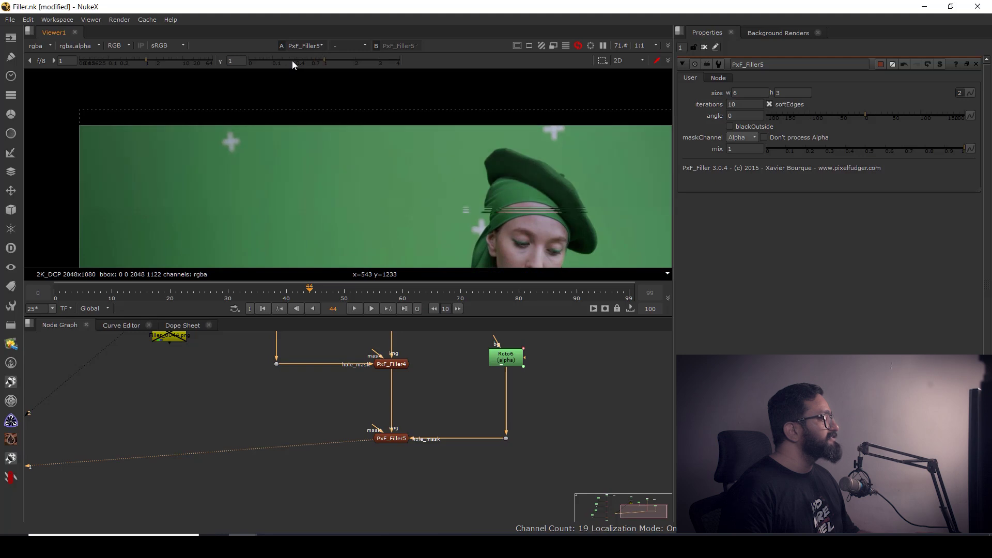
{"action": "left_click", "coordinate": [395, 364]}
{"action": "key", "text": "1"}
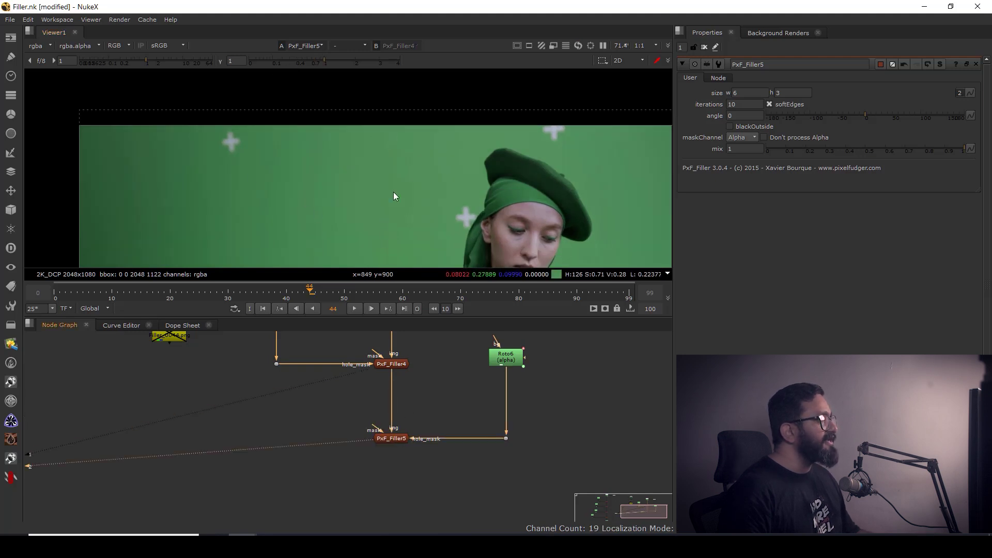
{"action": "scroll", "coordinate": [401, 184], "scroll_direction": "down", "scroll_amount": 2}
{"action": "scroll", "coordinate": [424, 170], "scroll_direction": "up", "scroll_amount": 6}
{"action": "left_click_drag", "start_coordinate": [441, 150], "coordinate": [456, 174]}
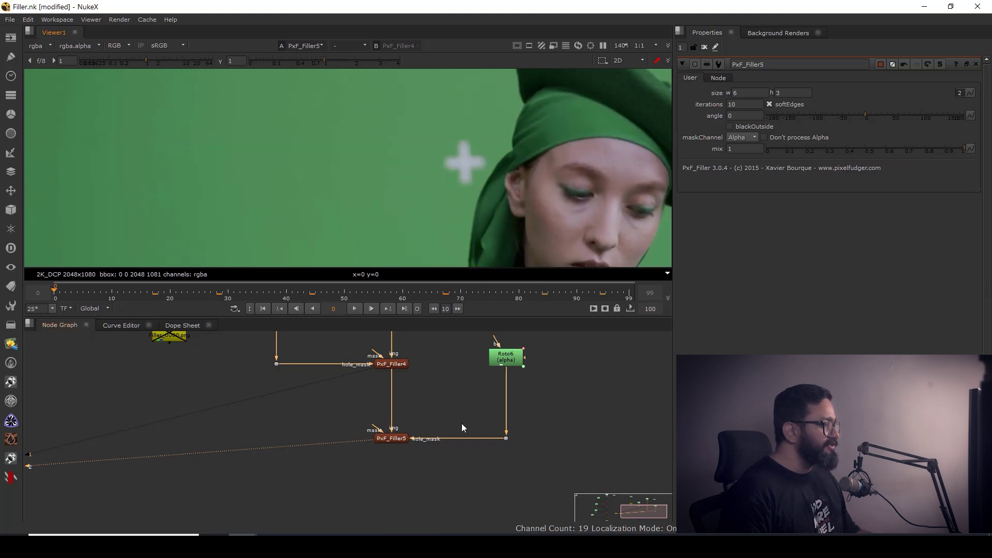
Open and view Tracker2, and add a track centred on the marker beside the woman's head at frame 0
{"action": "left_click_drag", "start_coordinate": [455, 403], "coordinate": [453, 445]}
{"action": "left_click_drag", "start_coordinate": [531, 431], "coordinate": [491, 431]}
{"action": "left_click_drag", "start_coordinate": [486, 343], "coordinate": [458, 448]}
{"action": "double_click", "coordinate": [425, 422]}
{"action": "key", "text": "1"}
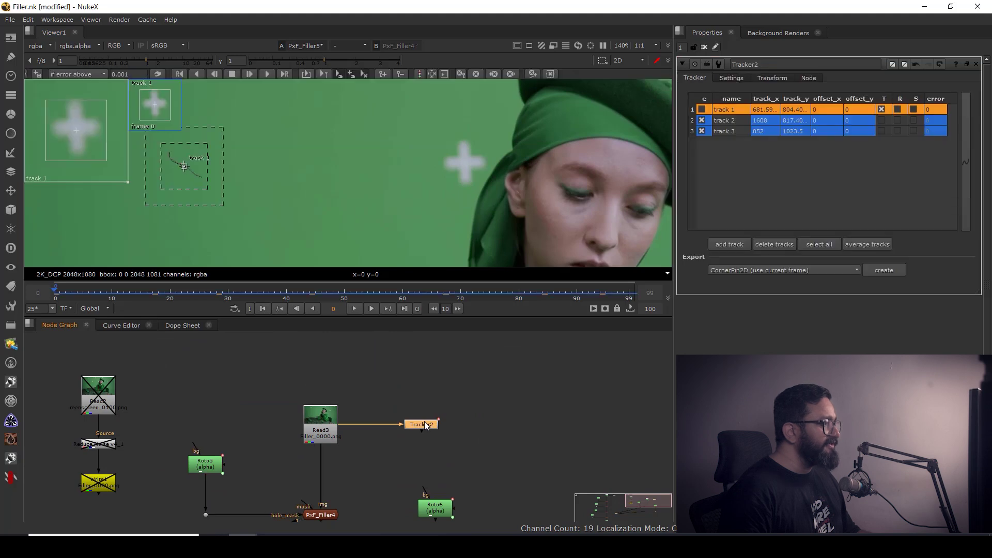
{"action": "scroll", "coordinate": [466, 168], "scroll_direction": "up", "scroll_amount": 3}
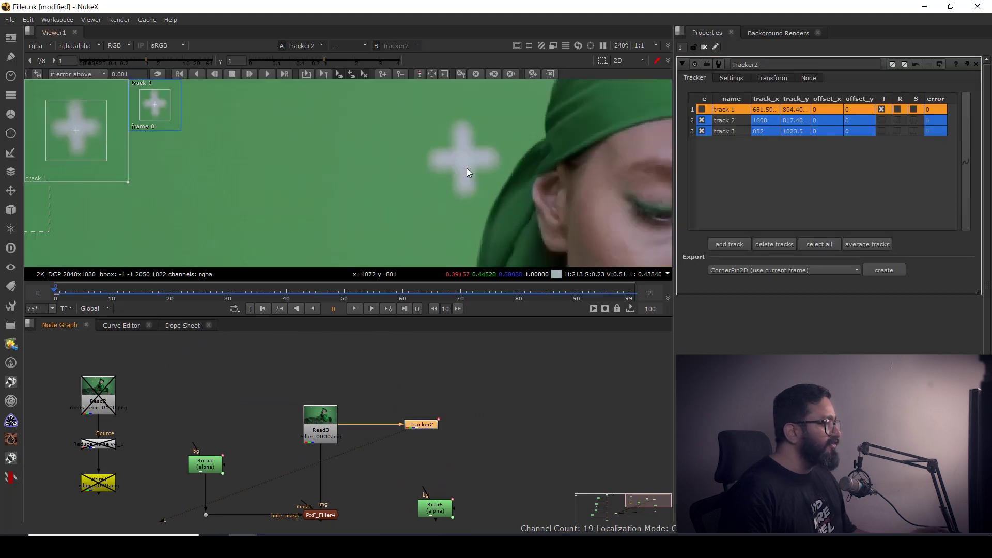
{"action": "left_click", "coordinate": [464, 160], "text": "ctrl+alt"}
{"action": "scroll", "coordinate": [463, 160], "scroll_direction": "up", "scroll_amount": 2}
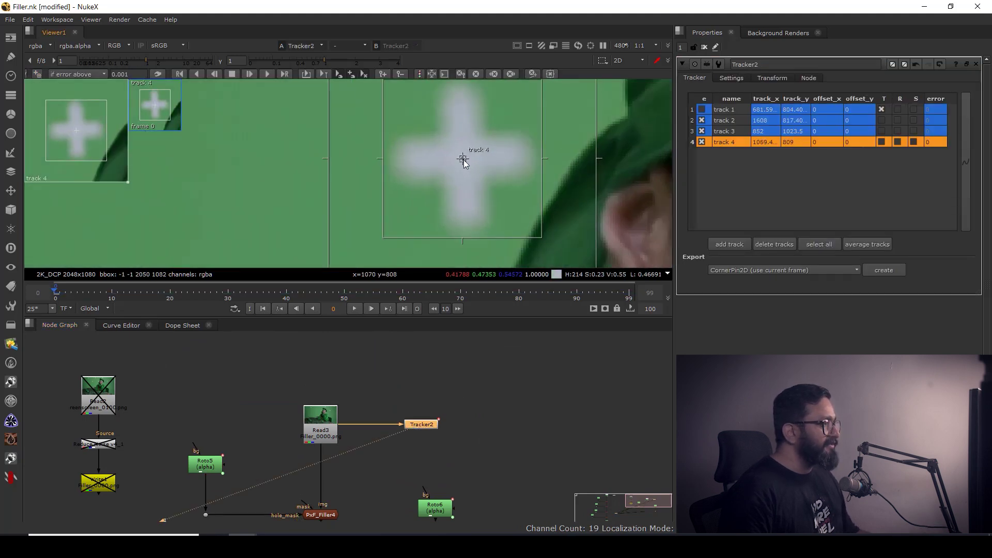
Track the new point forward through the end of the clip and return to frame 0
{"action": "left_click", "coordinate": [267, 74]}
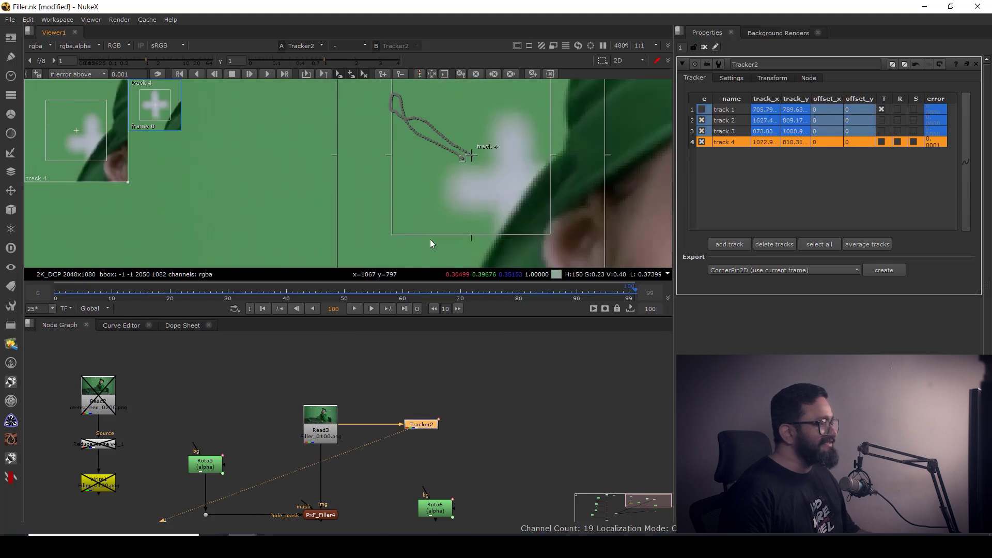
{"action": "left_click_drag", "start_coordinate": [630, 297], "coordinate": [234, 310]}
{"action": "left_click", "coordinate": [264, 308]}
Create a new Roto node, draw a closed Bezier around the marker beside the woman's head and feather it slightly outward
{"action": "scroll", "coordinate": [468, 442], "scroll_direction": "down", "scroll_amount": 3}
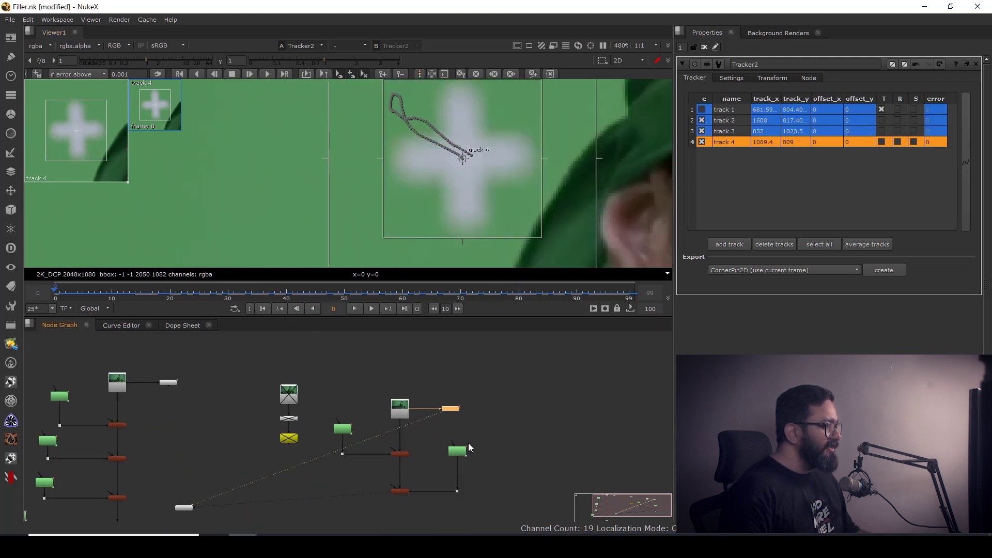
{"action": "key", "text": "o"}
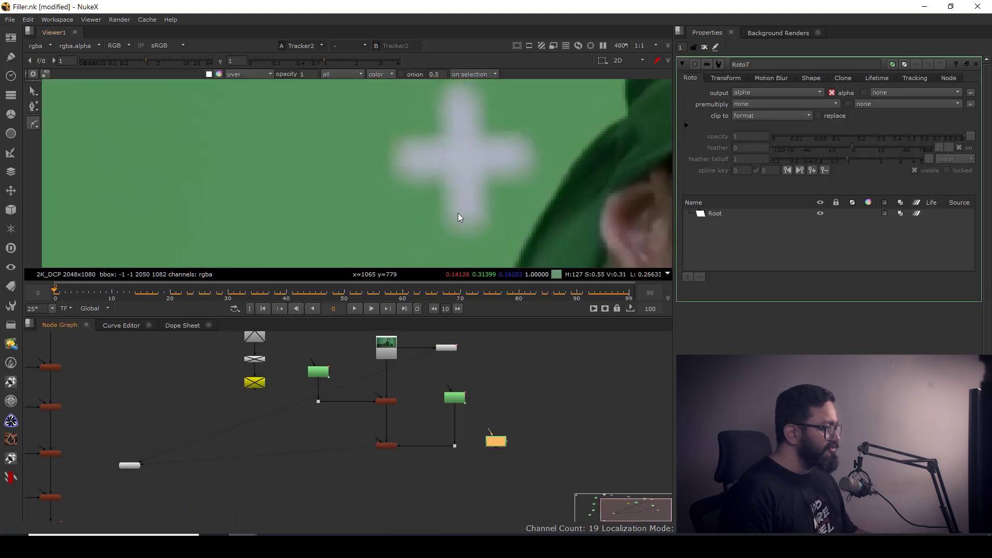
{"action": "scroll", "coordinate": [457, 219], "scroll_direction": "down", "scroll_amount": 3}
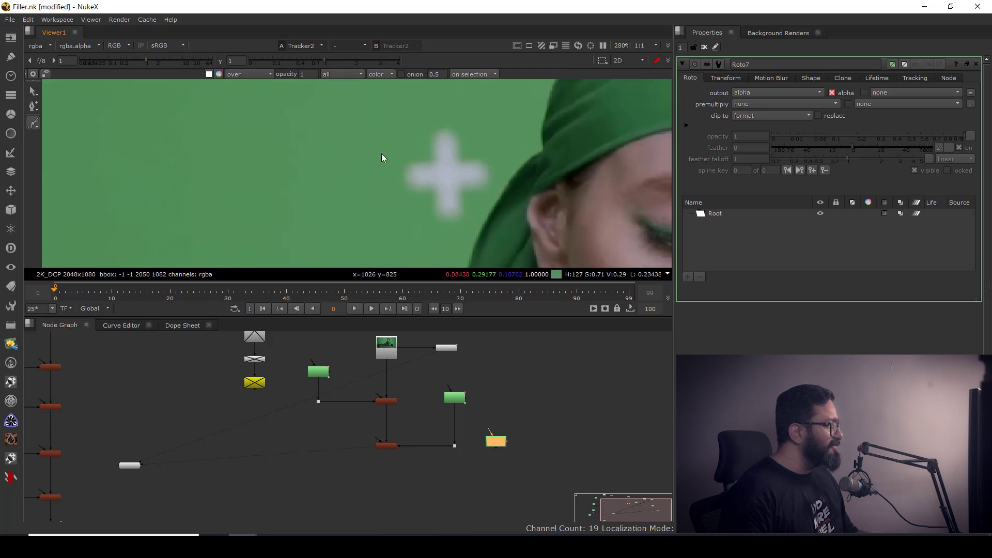
{"action": "left_click_drag", "start_coordinate": [403, 150], "coordinate": [398, 134]}
{"action": "left_click", "coordinate": [469, 108]}
{"action": "left_click_drag", "start_coordinate": [487, 148], "coordinate": [485, 153]}
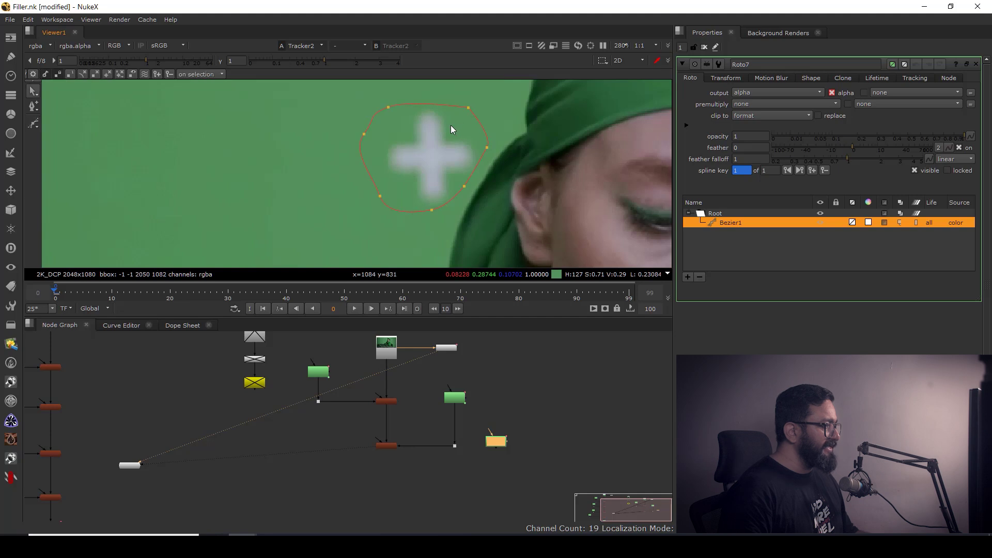
{"action": "scroll", "coordinate": [464, 167], "scroll_direction": "down", "scroll_amount": 3}
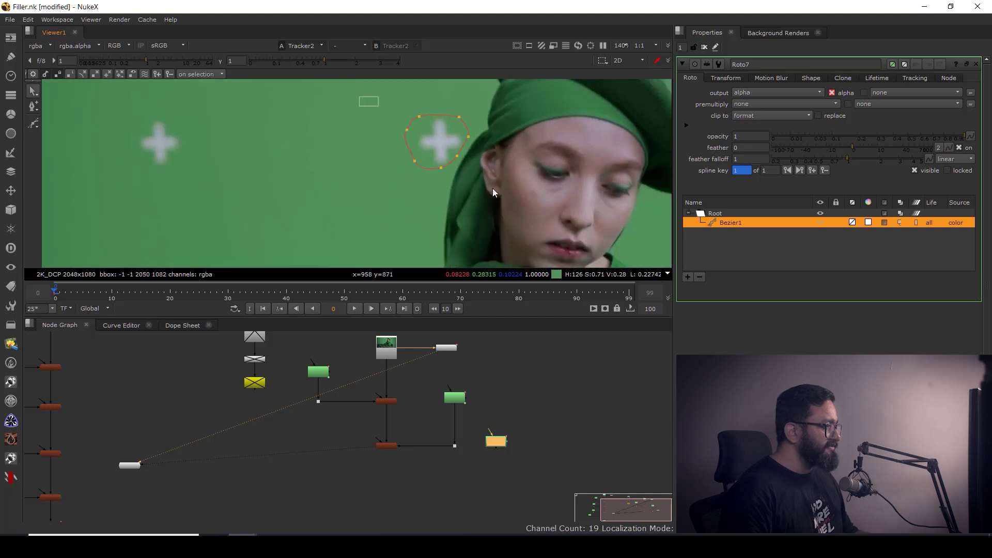
{"action": "left_click_drag", "start_coordinate": [361, 89], "coordinate": [516, 205]}
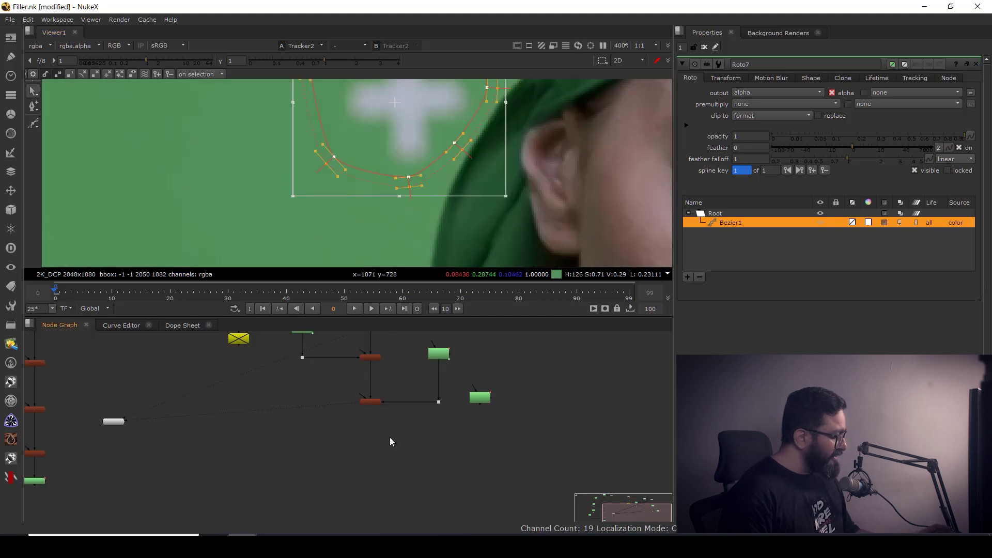
Add another PxF_Filler node below PxF_Filler5 and connect Roto7 through a Dot to its hole_mask input
{"action": "key", "text": "Tab"}
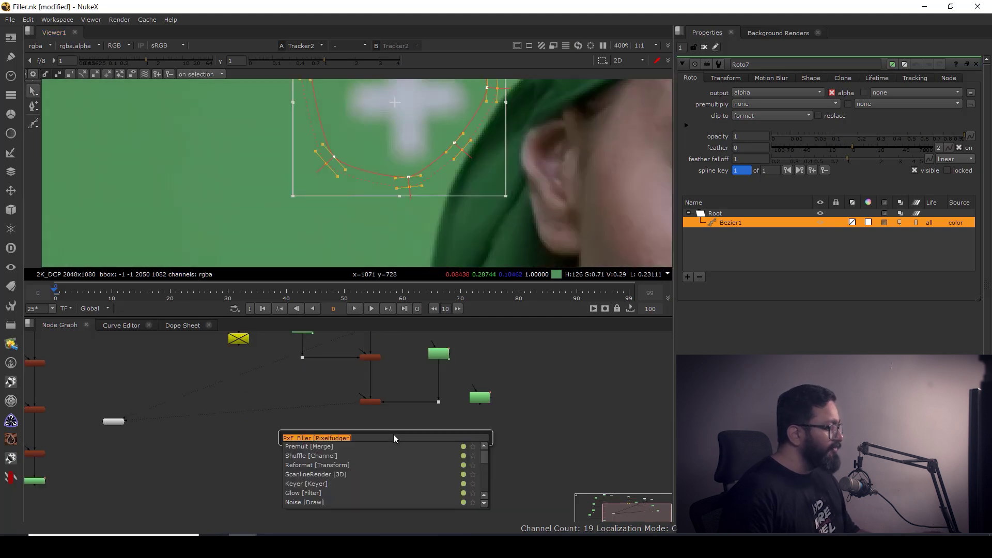
{"action": "key", "text": "Return"}
{"action": "scroll", "coordinate": [333, 444], "scroll_direction": "up", "scroll_amount": 3}
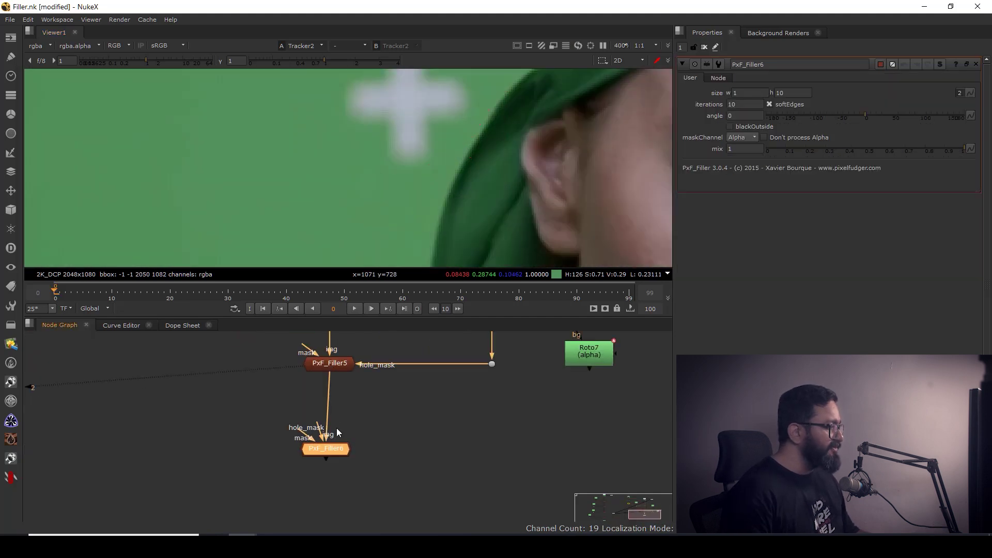
{"action": "left_click_drag", "start_coordinate": [335, 463], "coordinate": [589, 351]}
{"action": "left_click_drag", "start_coordinate": [455, 414], "coordinate": [592, 477]}
Link the Bezier in Roto7 to Tracker2 and move the shape back over the marker beside the woman's head
{"action": "double_click", "coordinate": [587, 356]}
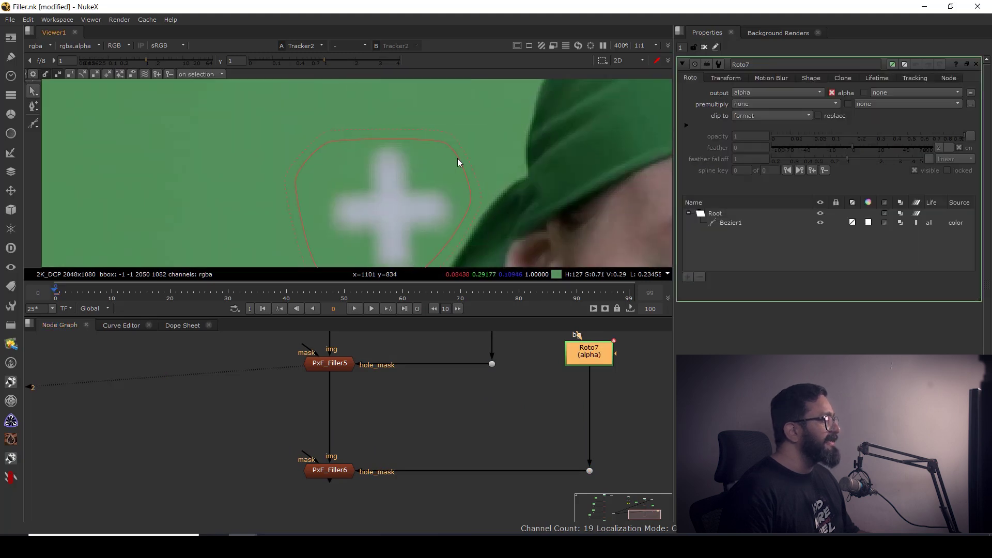
{"action": "right_click", "coordinate": [457, 159]}
{"action": "mouse_move", "coordinate": [502, 373]}
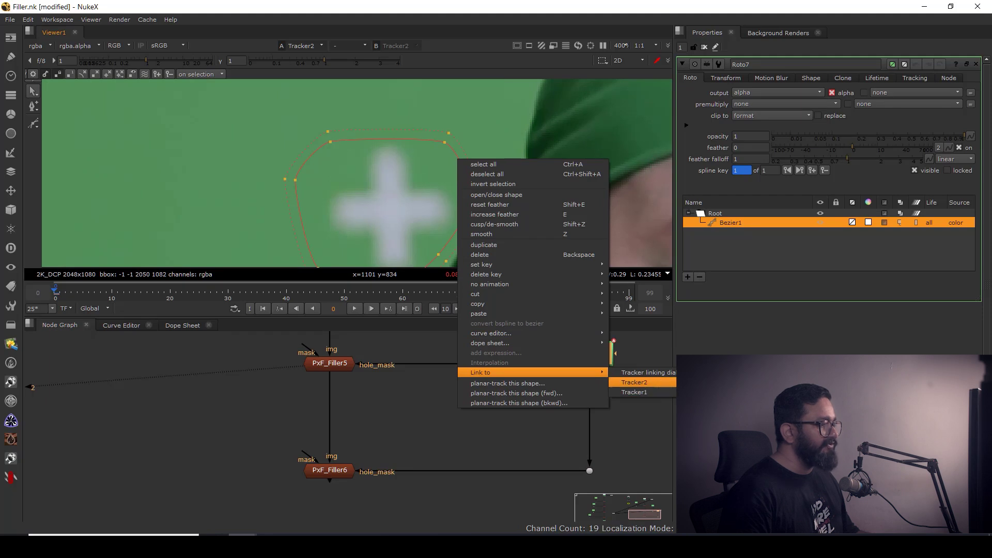
{"action": "left_click", "coordinate": [634, 382]}
{"action": "scroll", "coordinate": [485, 163], "scroll_direction": "down", "scroll_amount": 10}
{"action": "mouse_move", "coordinate": [598, 83]}
{"action": "left_mouse_down"}
{"action": "mouse_move", "coordinate": [551, 147]}
{"action": "mouse_move", "coordinate": [468, 194]}
{"action": "left_mouse_up"}
{"action": "scroll", "coordinate": [465, 193], "scroll_direction": "up", "scroll_amount": 8}
View PxF_Filler6's output and nudge the Roto7 Bezier slightly for a cleaner fill of the marker at frame 0
{"action": "mouse_move", "coordinate": [416, 447]}
{"action": "left_mouse_down"}
{"action": "mouse_move", "coordinate": [426, 412]}
{"action": "mouse_move", "coordinate": [301, 460]}
{"action": "left_mouse_up"}
{"action": "key", "text": "1"}
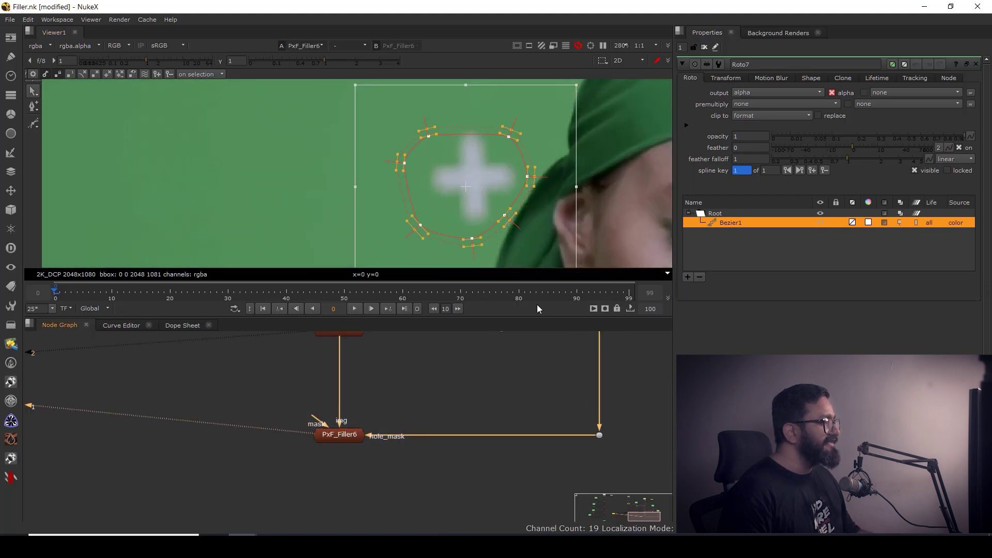
{"action": "scroll", "coordinate": [502, 206], "scroll_direction": "up", "scroll_amount": 1}
{"action": "scroll", "coordinate": [481, 191], "scroll_direction": "up", "scroll_amount": 3}
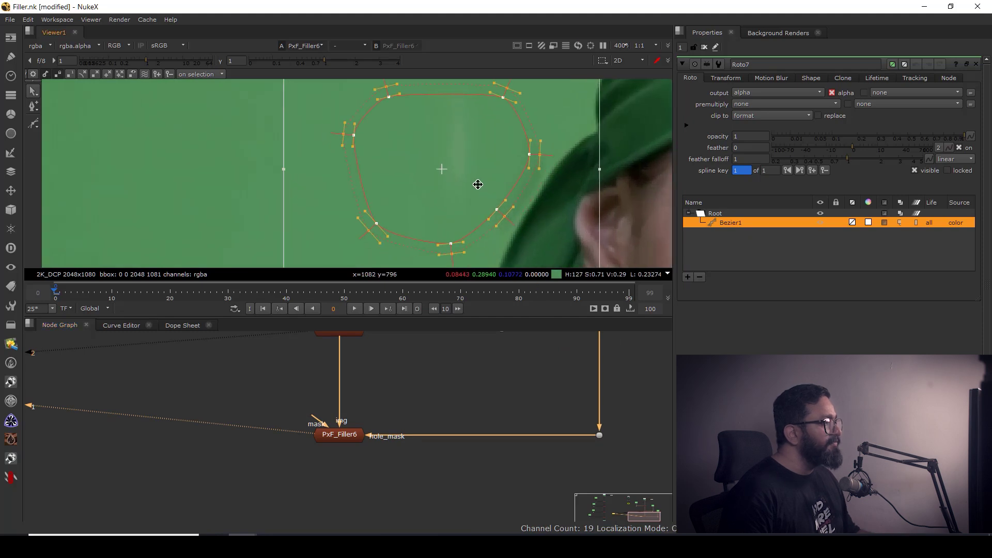
{"action": "left_click_drag", "start_coordinate": [479, 182], "coordinate": [480, 190]}
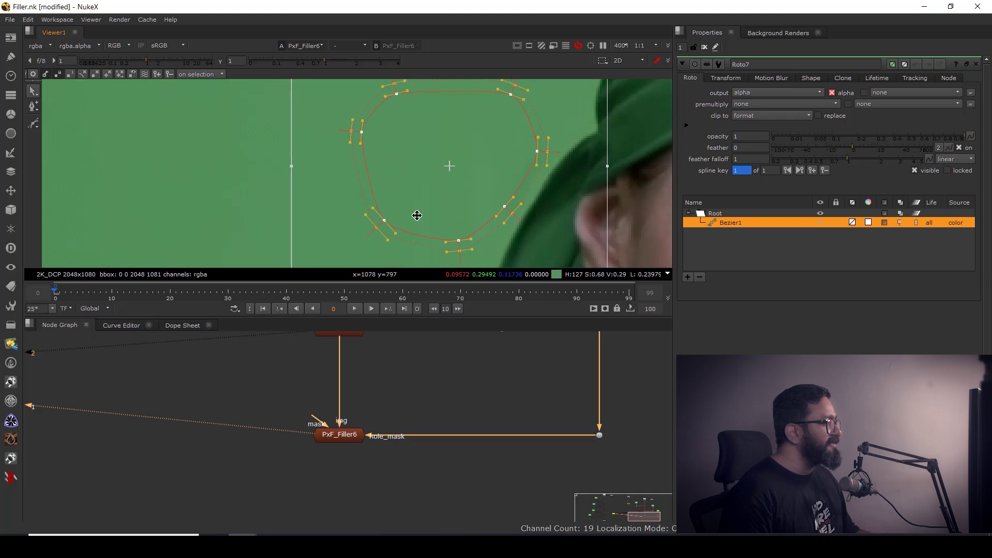
Reposition the Roto7 Bezier at frames 10 and 20 so the marker beside the woman's head fills cleanly
{"action": "left_click", "coordinate": [111, 297]}
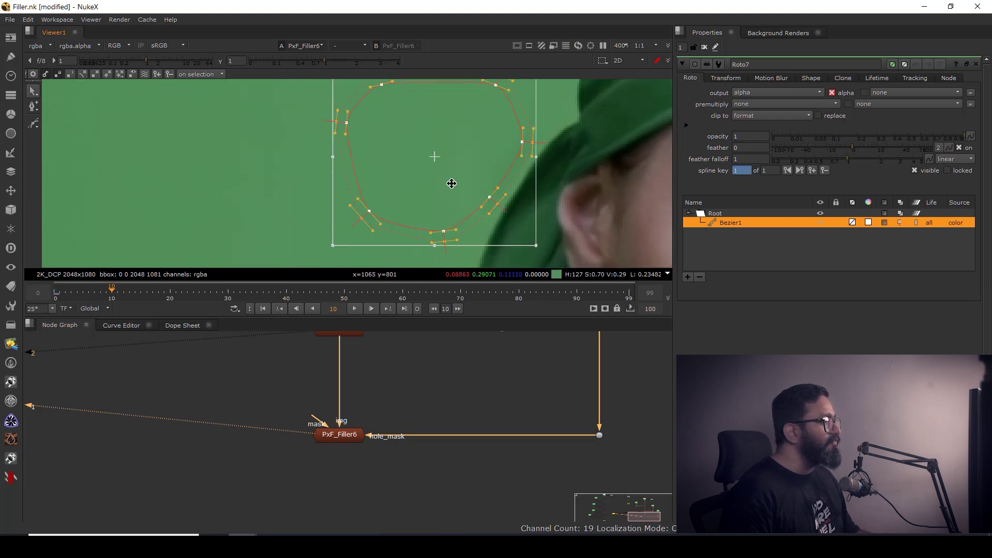
{"action": "left_click_drag", "start_coordinate": [452, 184], "coordinate": [484, 213]}
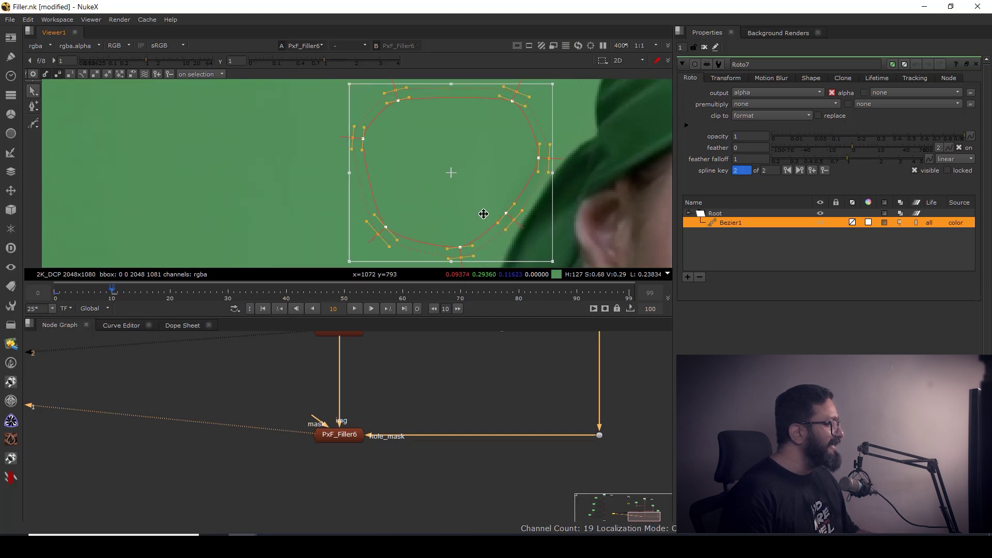
{"action": "left_click", "coordinate": [171, 297]}
{"action": "key", "text": "space"}
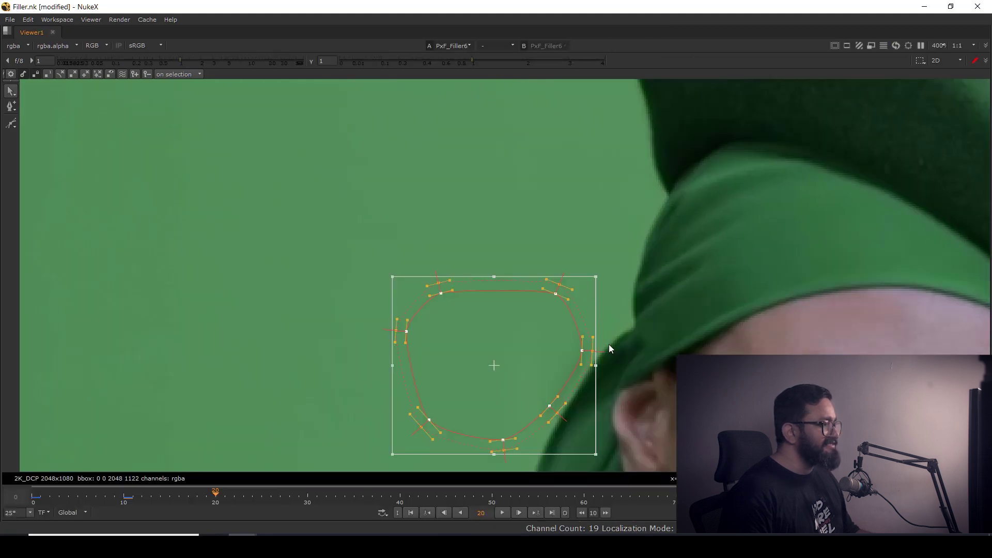
{"action": "scroll", "coordinate": [646, 301], "scroll_direction": "up", "scroll_amount": 2}
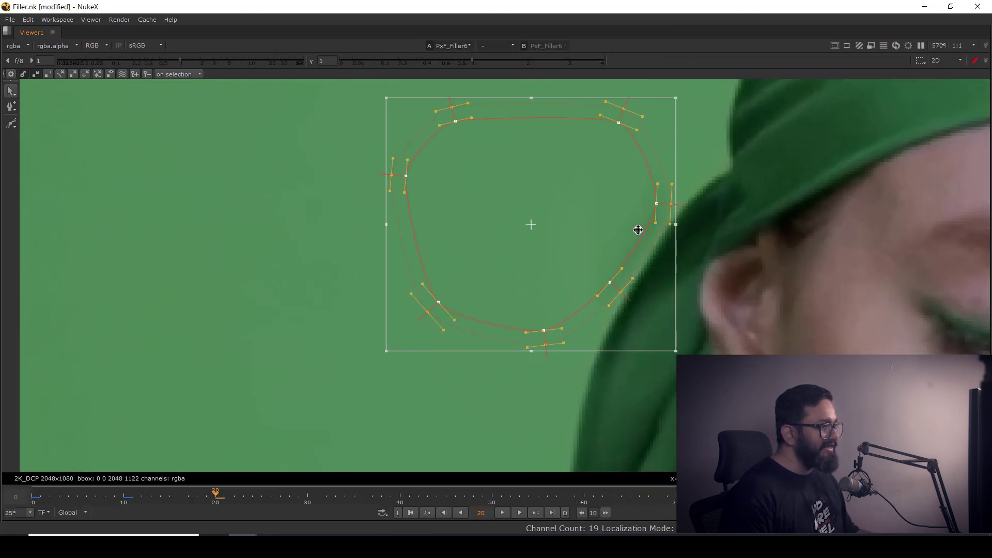
{"action": "key", "text": "o"}
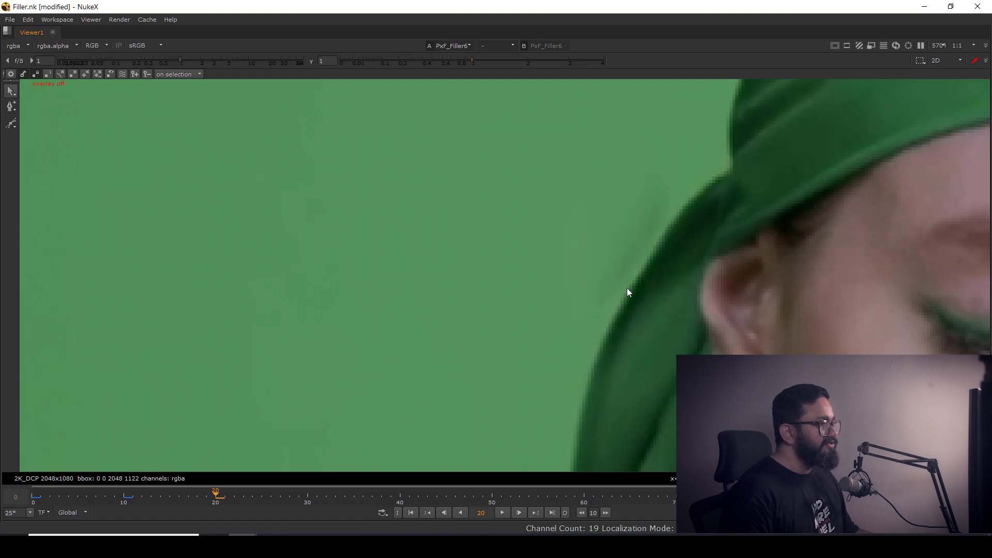
{"action": "key", "text": "o"}
{"action": "mouse_move", "coordinate": [604, 237]}
{"action": "left_mouse_down"}
{"action": "mouse_move", "coordinate": [594, 230]}
{"action": "mouse_move", "coordinate": [594, 245]}
{"action": "left_mouse_up"}
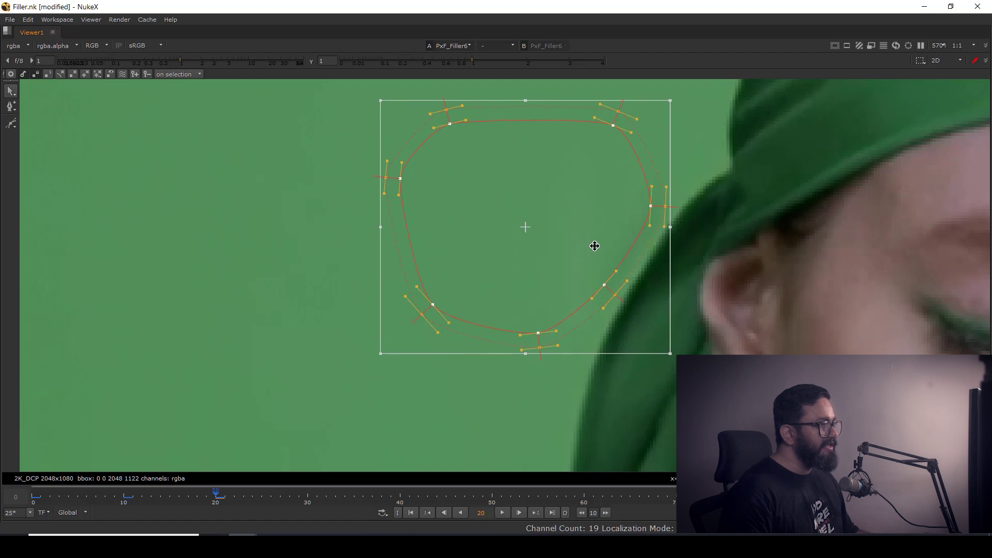
Adjust the Roto7 Bezier's position over the marker at frames 15 and 24, comparing the fill without overlays
{"action": "key", "text": "space"}
{"action": "left_click_drag", "start_coordinate": [293, 207], "coordinate": [289, 226]}
{"action": "left_click", "coordinate": [142, 292]}
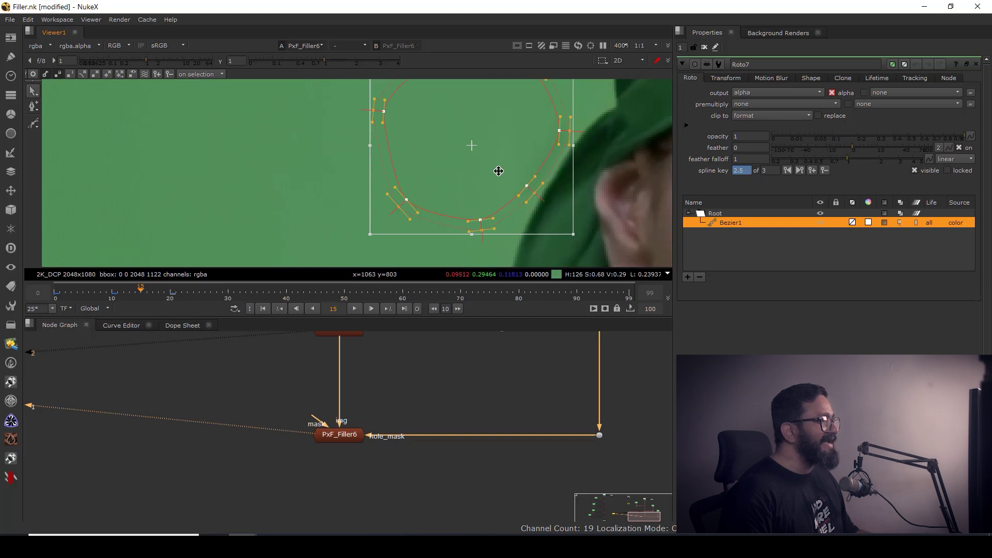
{"action": "left_click", "coordinate": [196, 297]}
{"action": "key", "text": "o"}
{"action": "key", "text": "o"}
{"action": "left_click_drag", "start_coordinate": [491, 188], "coordinate": [493, 183]}
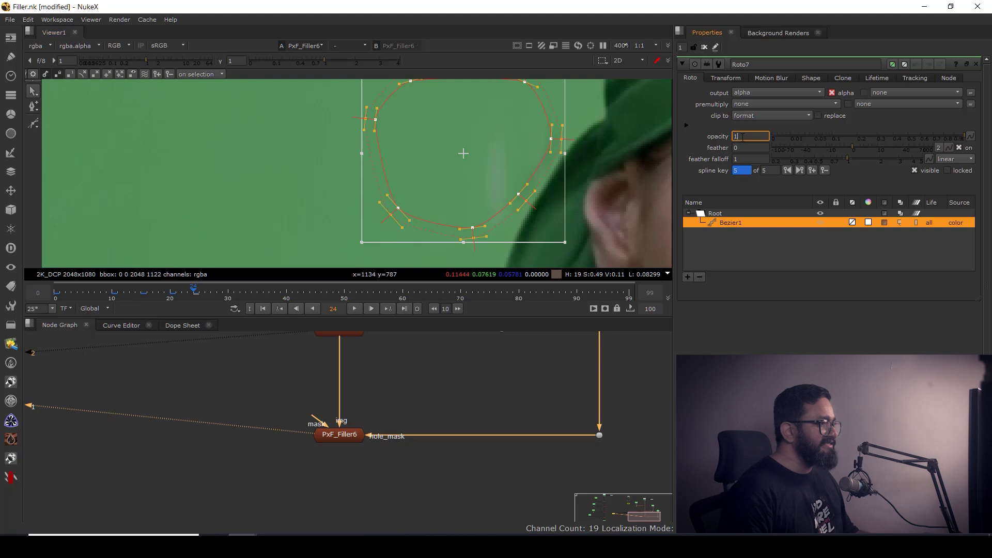
Keyframe the Roto7 Bezier's opacity at 1 on frame 23 and 0 on frame 24
{"action": "right_click", "coordinate": [742, 137]}
{"action": "left_click", "coordinate": [771, 142]}
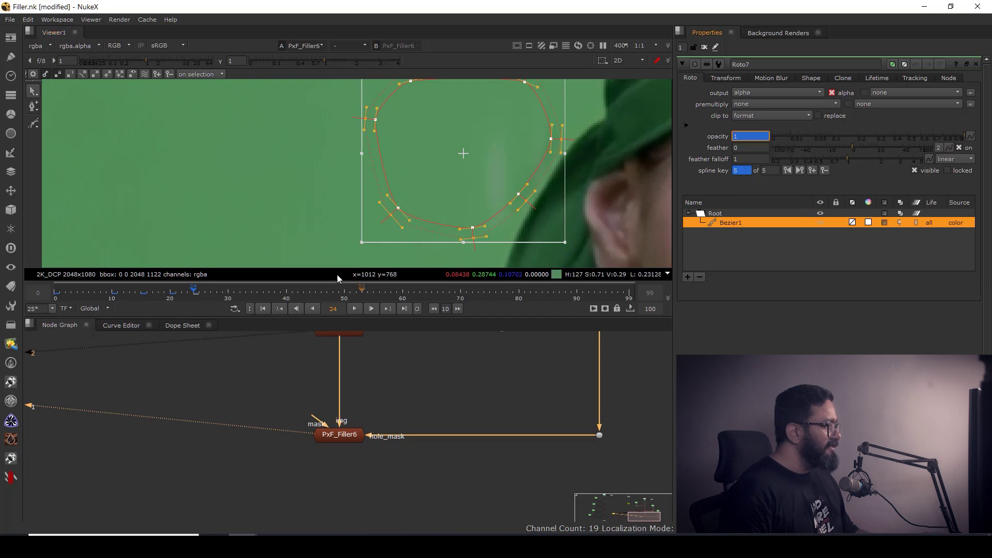
{"action": "key", "text": "f"}
{"action": "key", "text": "Left"}
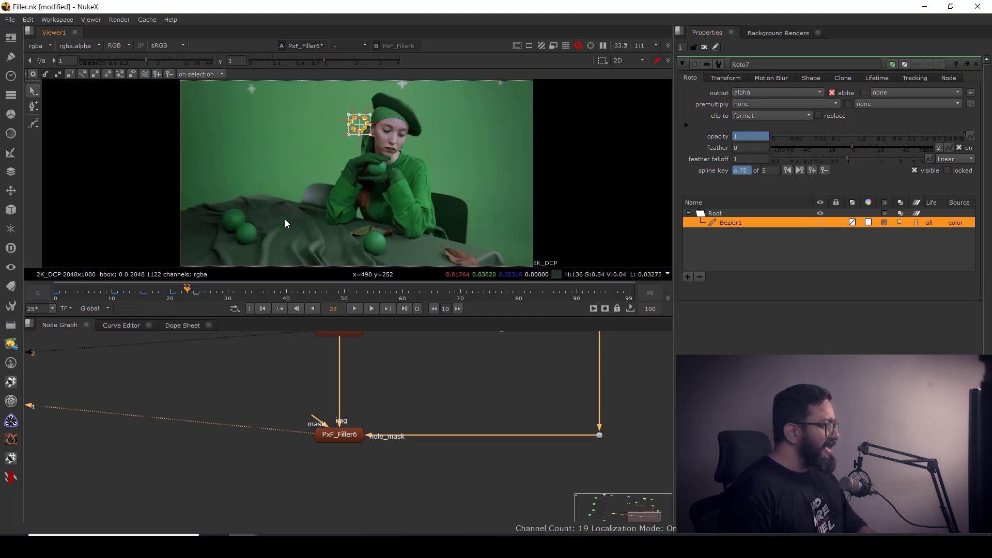
{"action": "scroll", "coordinate": [397, 148], "scroll_direction": "up", "scroll_amount": 7}
{"action": "left_click_drag", "start_coordinate": [405, 155], "coordinate": [491, 269]}
{"action": "right_click", "coordinate": [762, 138]}
{"action": "left_click", "coordinate": [770, 148]}
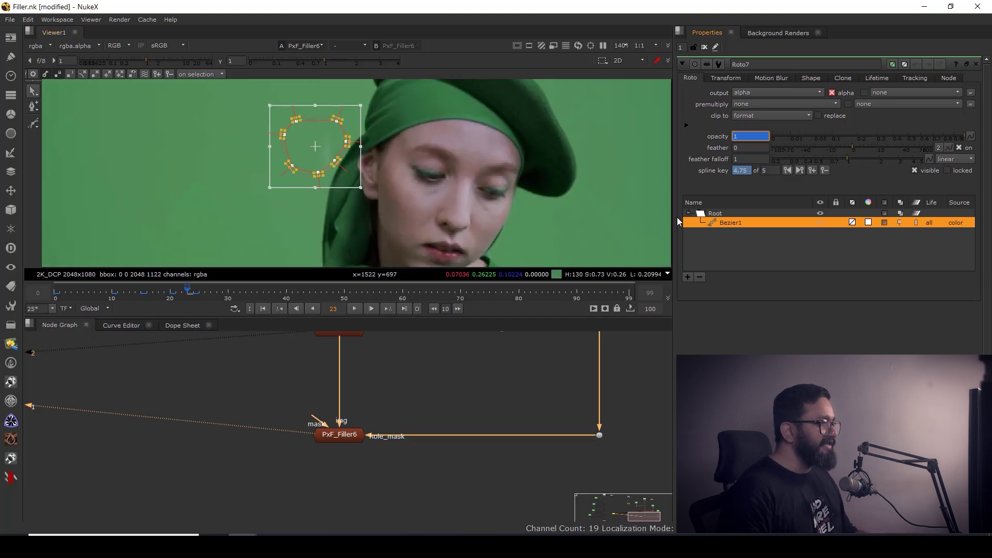
{"action": "left_click", "coordinate": [800, 171]}
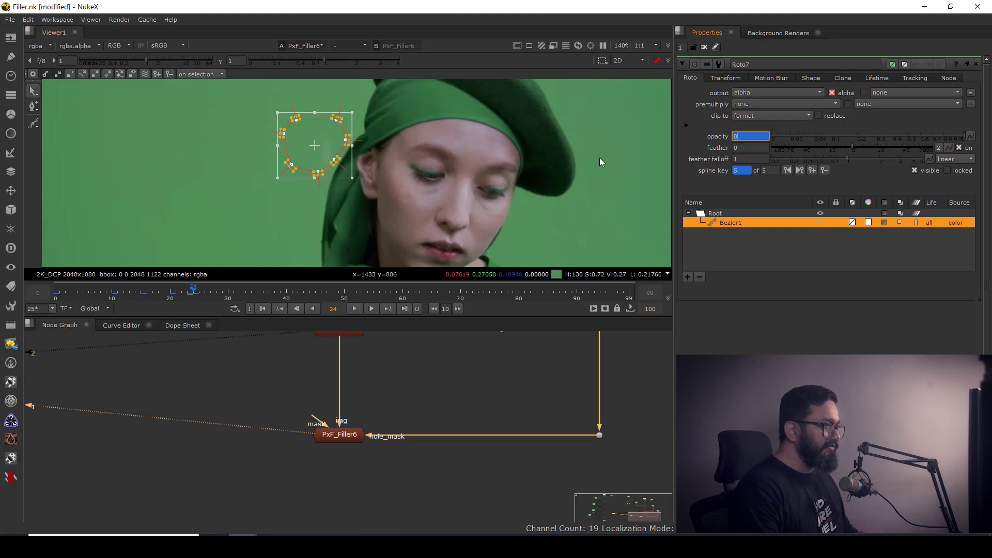
Check the marker fill around frame 20, close the open node properties and go to frame 24
{"action": "left_click_drag", "start_coordinate": [192, 296], "coordinate": [170, 297]}
{"action": "scroll", "coordinate": [407, 168], "scroll_direction": "up", "scroll_amount": 6}
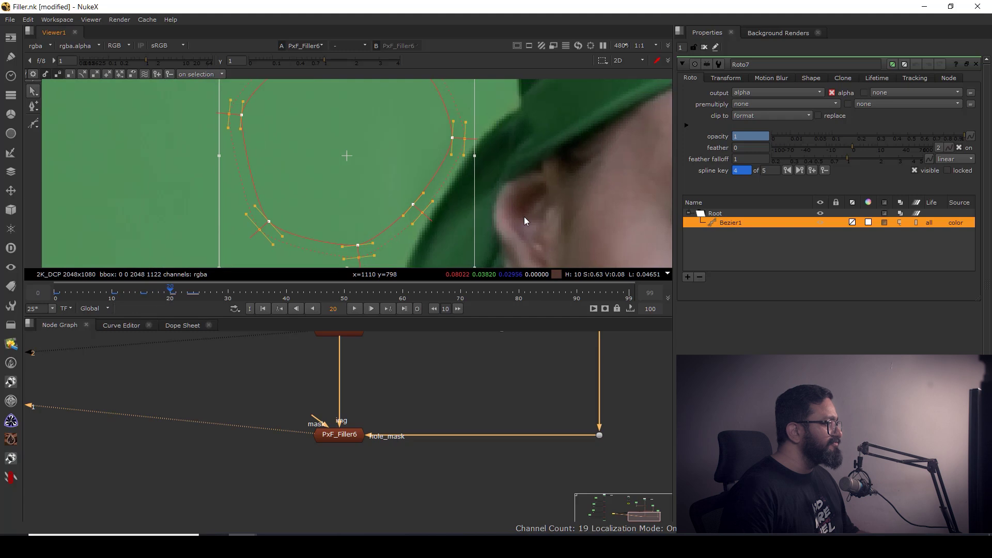
{"action": "left_click_drag", "start_coordinate": [524, 216], "coordinate": [559, 210]}
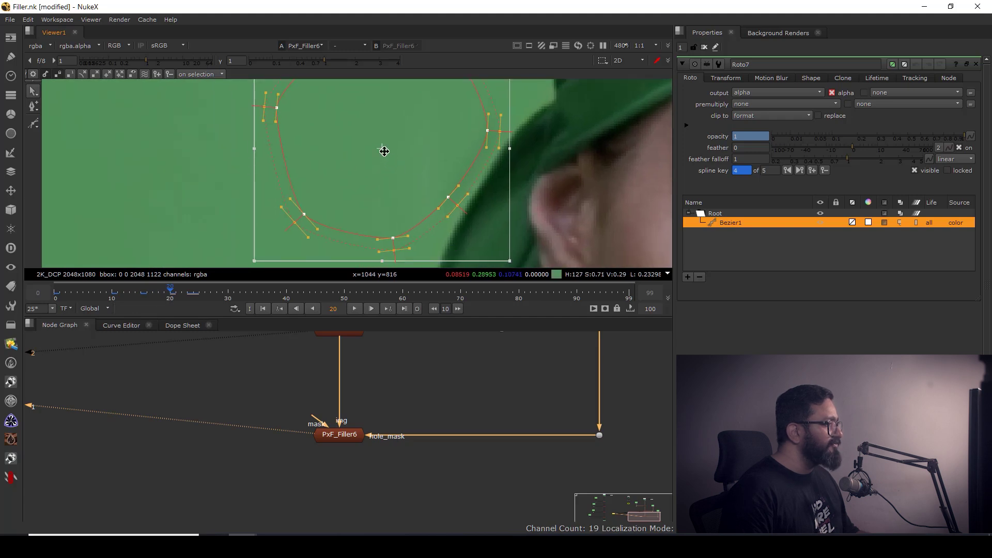
{"action": "key", "text": "ctrl+shift+a"}
{"action": "left_click_drag", "start_coordinate": [176, 294], "coordinate": [196, 296]}
Add a RotoPaint node below PxF_Filler6 and view its output
{"action": "scroll", "coordinate": [371, 454], "scroll_direction": "down", "scroll_amount": 3}
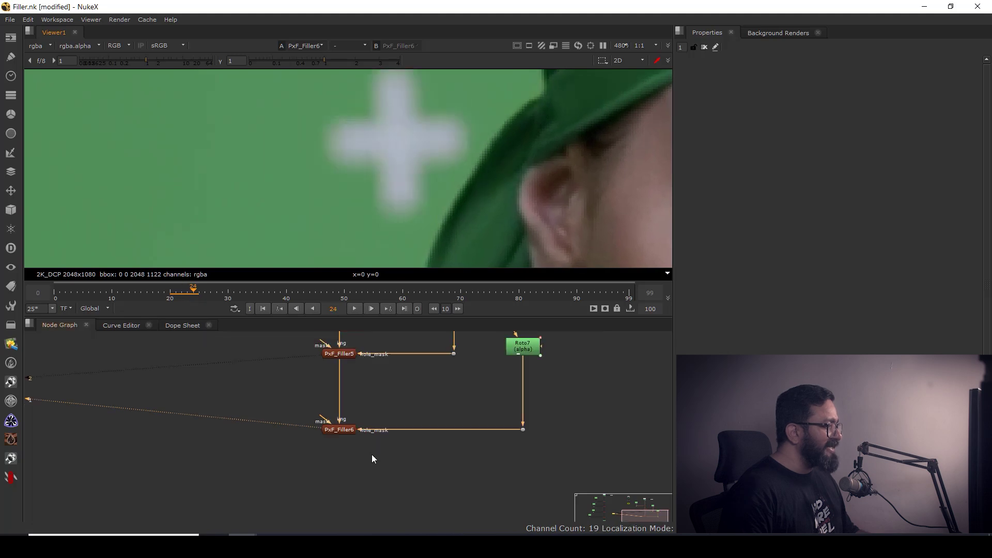
{"action": "scroll", "coordinate": [347, 453], "scroll_direction": "up", "scroll_amount": 2}
{"action": "key", "text": "p"}
{"action": "left_click_drag", "start_coordinate": [346, 457], "coordinate": [344, 474]}
{"action": "key", "text": "1"}
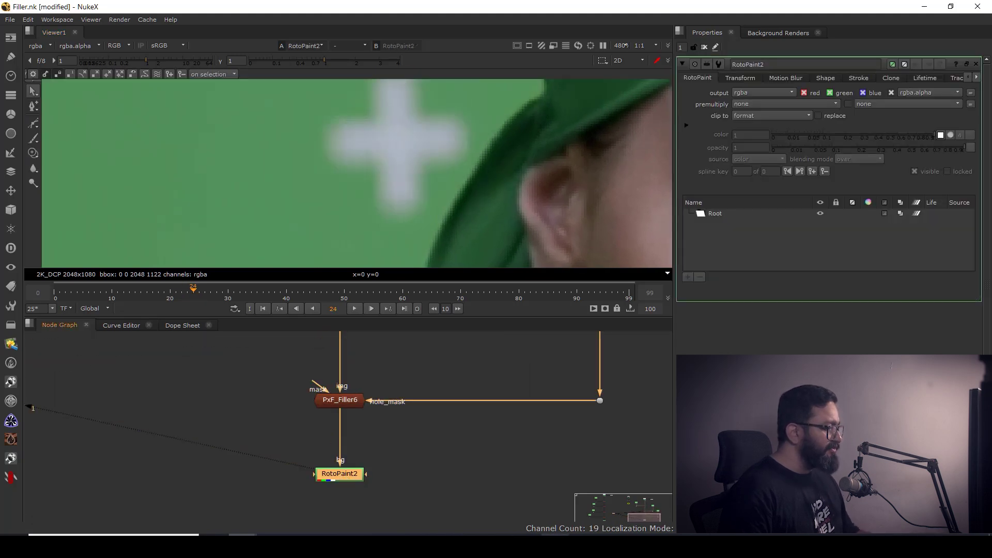
Paint out the marker beside the woman's head at frame 24 with clone strokes at hardness 0, sampling nearby green screen
{"action": "left_click", "coordinate": [34, 153]}
{"action": "mouse_move", "coordinate": [235, 150]}
{"action": "left_mouse_down"}
{"action": "mouse_move", "coordinate": [283, 175]}
{"action": "mouse_move", "coordinate": [384, 168]}
{"action": "left_mouse_up"}
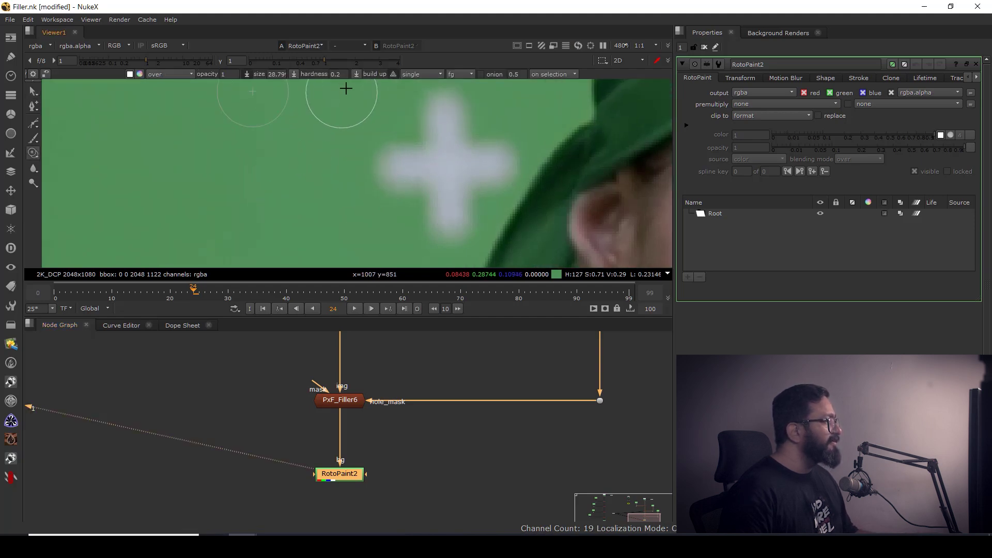
{"action": "left_click", "coordinate": [341, 76]}
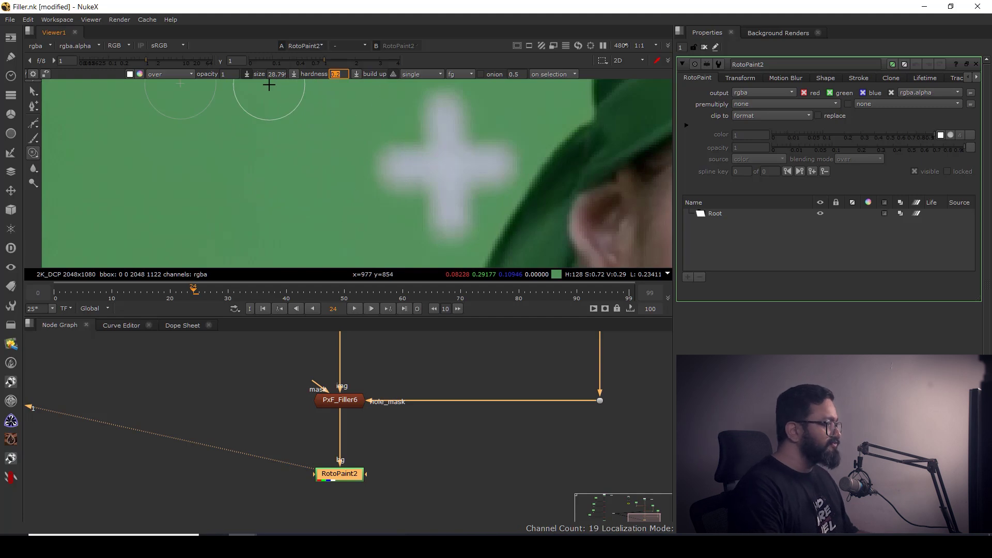
{"action": "mouse_move", "coordinate": [387, 163]}
{"action": "left_mouse_down"}
{"action": "mouse_move", "coordinate": [390, 148]}
{"action": "mouse_move", "coordinate": [414, 184]}
{"action": "mouse_move", "coordinate": [420, 103]}
{"action": "mouse_move", "coordinate": [455, 100]}
{"action": "left_mouse_up"}
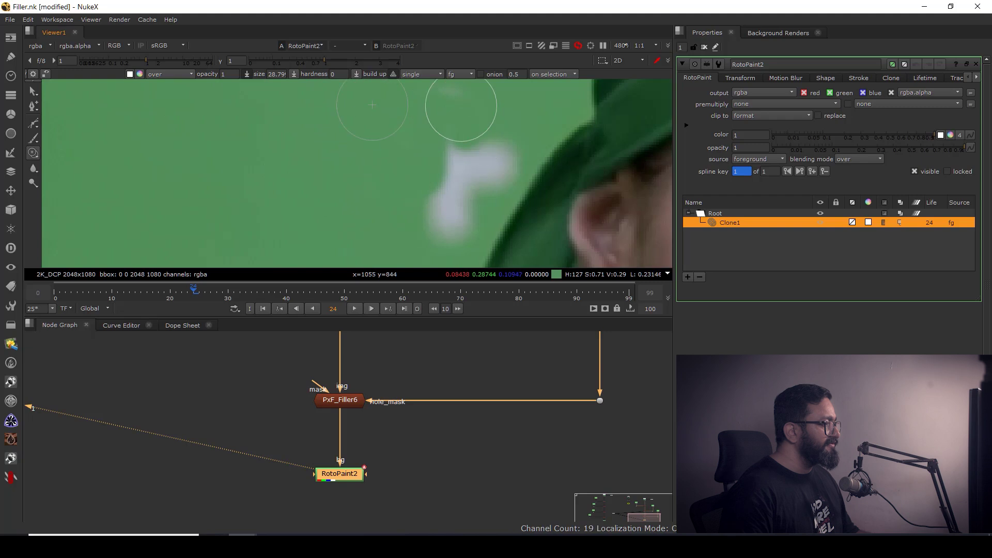
{"action": "scroll", "coordinate": [434, 160], "scroll_direction": "down", "scroll_amount": 2}
{"action": "mouse_move", "coordinate": [423, 176]}
{"action": "left_mouse_down"}
{"action": "mouse_move", "coordinate": [436, 204]}
{"action": "mouse_move", "coordinate": [459, 151]}
{"action": "mouse_move", "coordinate": [432, 141]}
{"action": "mouse_move", "coordinate": [425, 171]}
{"action": "mouse_move", "coordinate": [443, 182]}
{"action": "left_mouse_up"}
{"action": "mouse_move", "coordinate": [472, 152]}
{"action": "left_mouse_down"}
{"action": "mouse_move", "coordinate": [483, 136]}
{"action": "mouse_move", "coordinate": [468, 162]}
{"action": "left_mouse_up"}
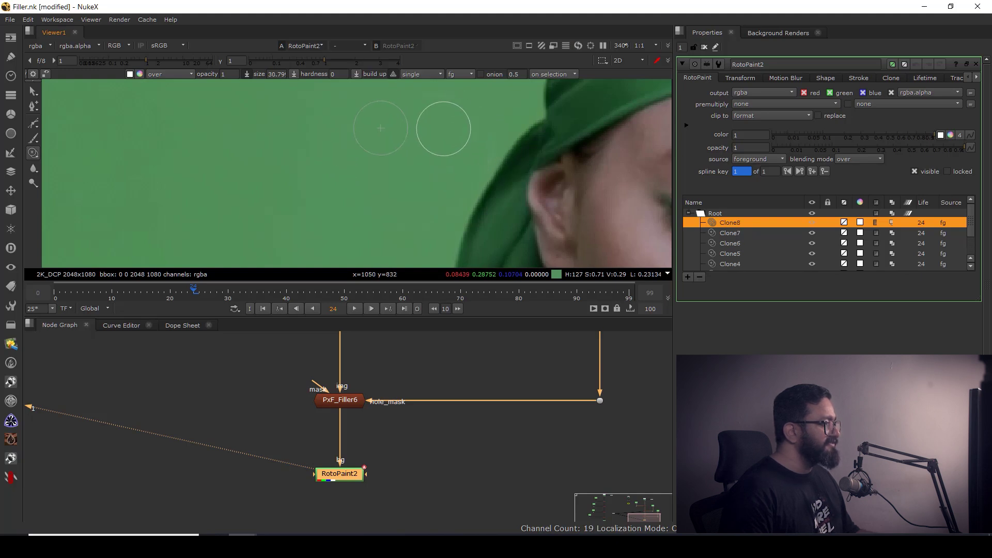
Inspect the painted RotoPaint2 result over the whole image at frame 24
{"action": "scroll", "coordinate": [436, 155], "scroll_direction": "down", "scroll_amount": 7}
{"action": "left_click_drag", "start_coordinate": [411, 181], "coordinate": [549, 203]}
{"action": "key", "text": "space"}
{"action": "scroll", "coordinate": [403, 388], "scroll_direction": "down", "scroll_amount": 3}
{"action": "left_click_drag", "start_coordinate": [408, 331], "coordinate": [386, 223]}
{"action": "key", "text": "space"}
View RotoPaint1 at the end of the other PxF_Filler chain and examine its full image at frame 0
{"action": "scroll", "coordinate": [416, 422], "scroll_direction": "down", "scroll_amount": 8}
{"action": "scroll", "coordinate": [266, 430], "scroll_direction": "up", "scroll_amount": 1}
{"action": "left_click_drag", "start_coordinate": [266, 431], "coordinate": [378, 440]}
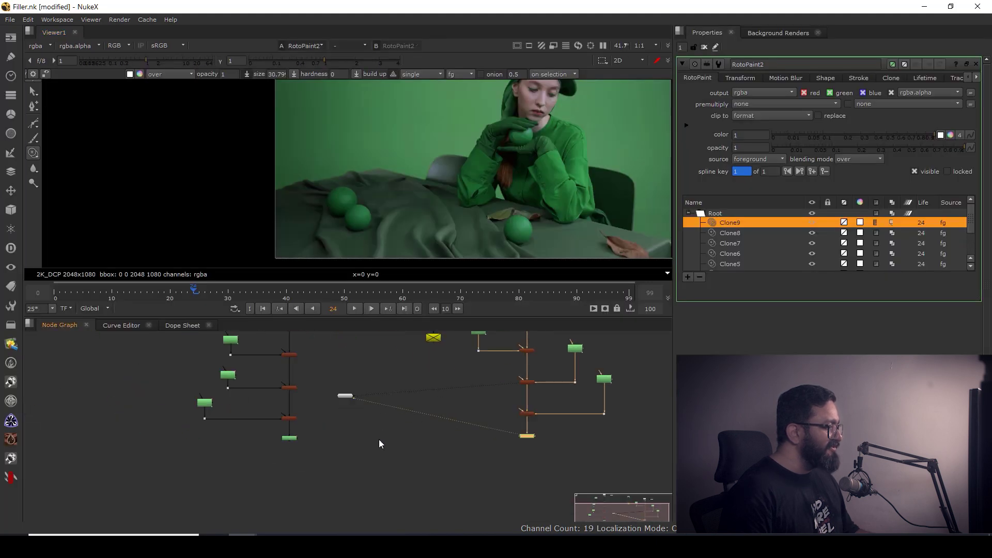
{"action": "left_click", "coordinate": [290, 438]}
{"action": "key", "text": "1"}
{"action": "left_click", "coordinate": [263, 309]}
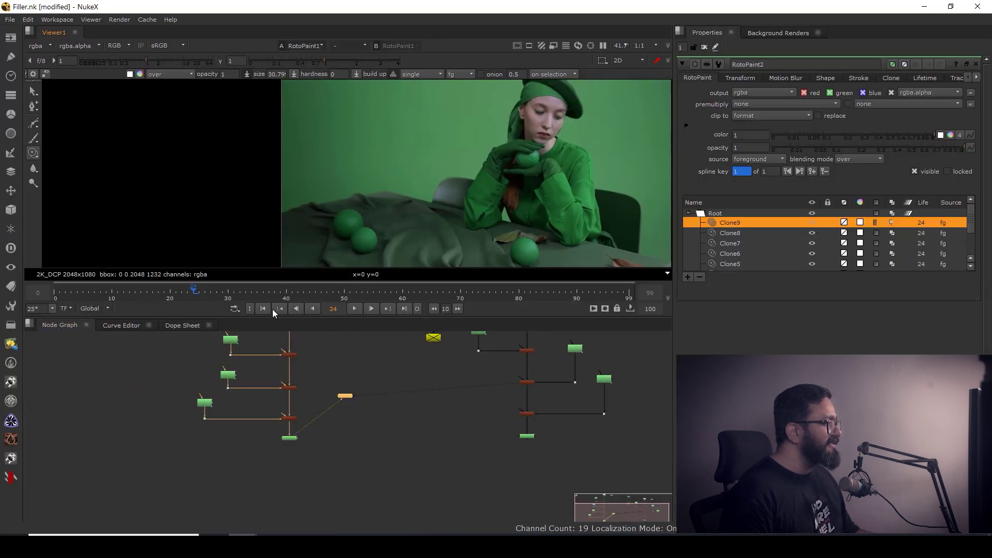
{"action": "left_click_drag", "start_coordinate": [480, 160], "coordinate": [457, 228]}
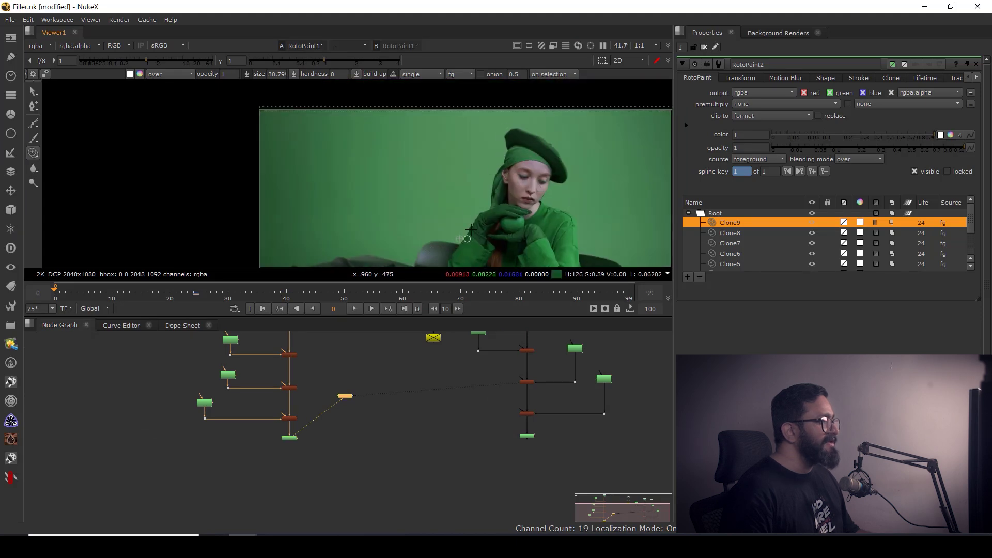
{"action": "key", "text": "space"}
{"action": "key", "text": "space"}
{"action": "scroll", "coordinate": [561, 235], "scroll_direction": "up", "scroll_amount": 3}
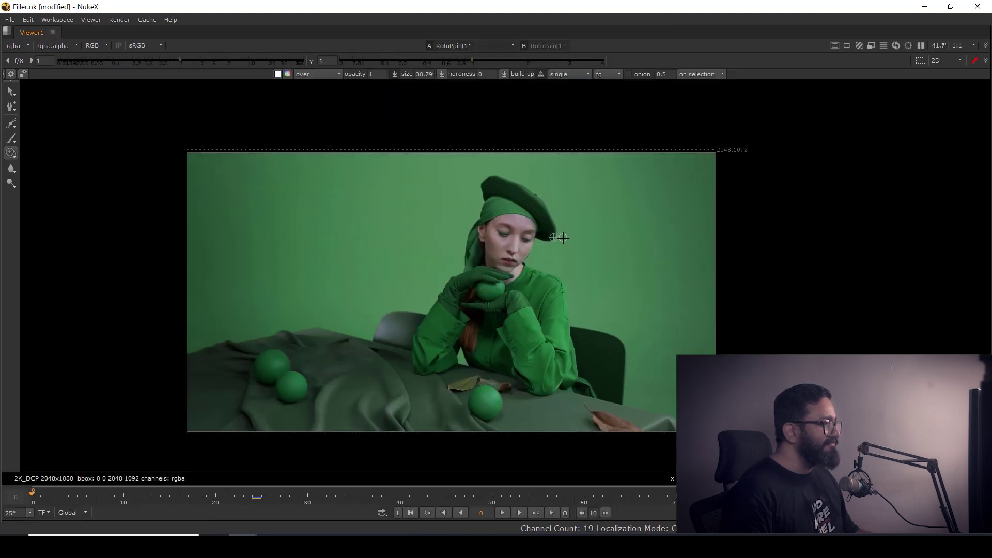
{"action": "left_click_drag", "start_coordinate": [563, 237], "coordinate": [623, 216]}
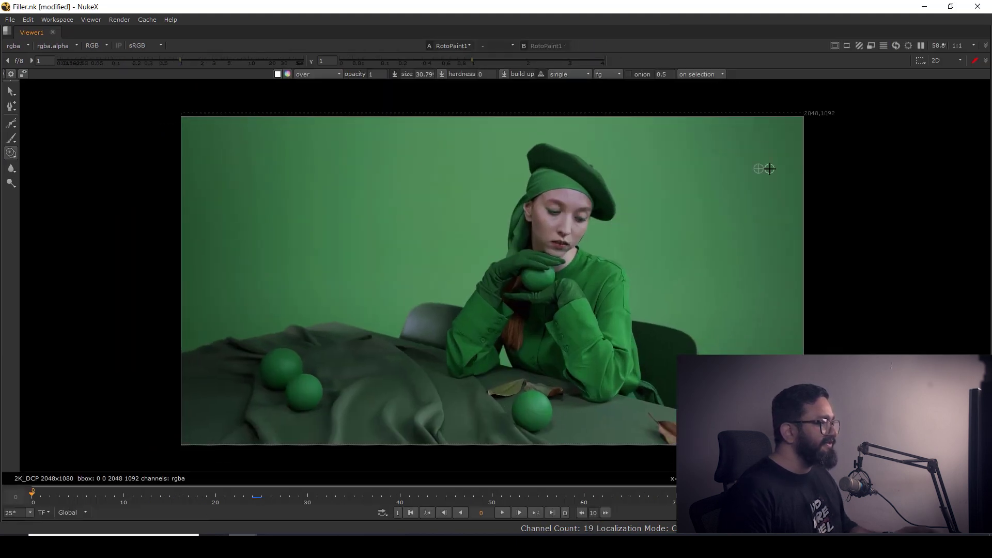